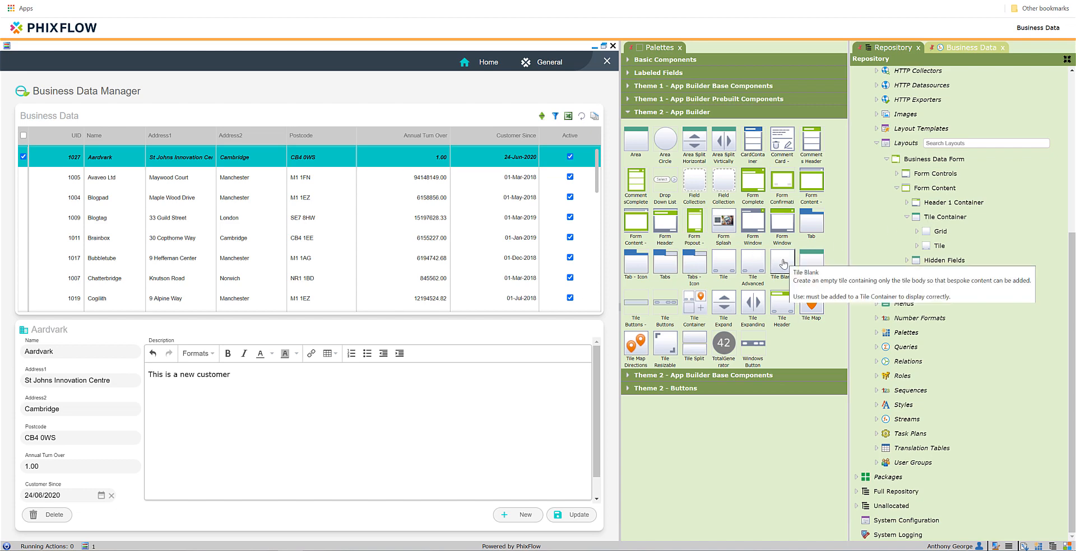
Add a Tile Blank component named Comment to the Tile Container of the Business Data Form layout.
drag(810, 260, 953, 222)
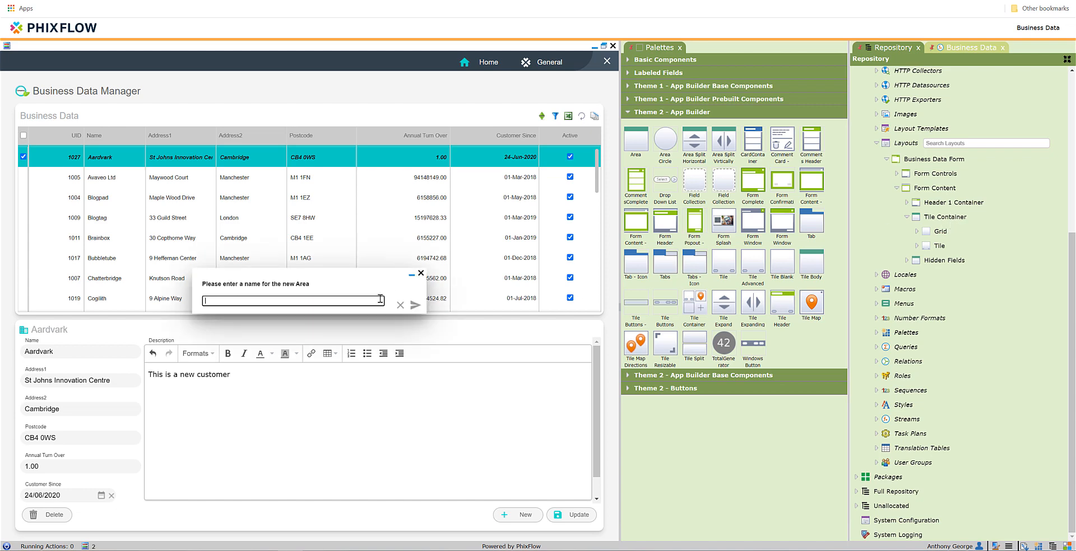
text(Comment)
key(Return)
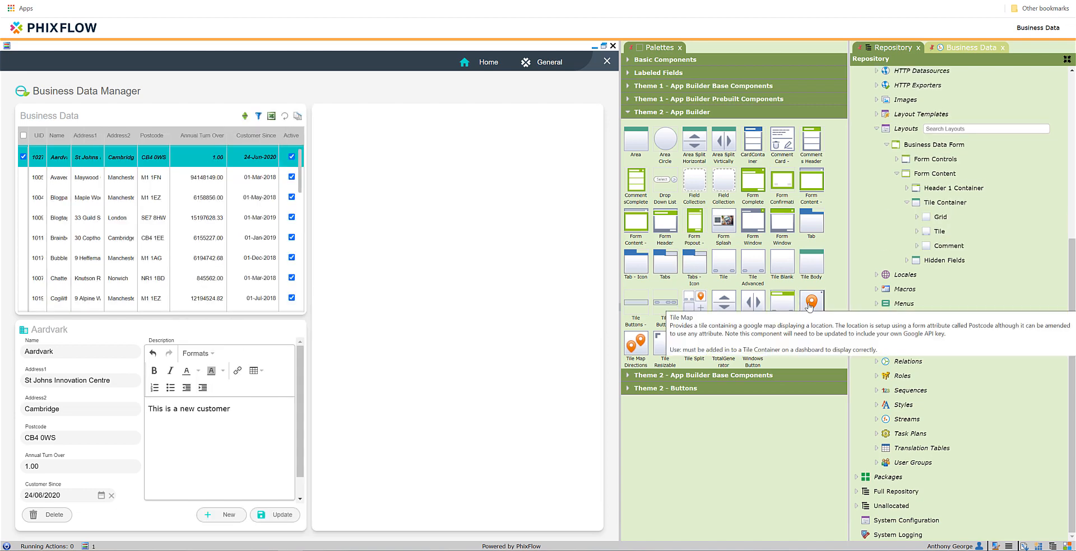
Add a Tile Map component named Map to the same Tile Container.
drag(812, 304, 946, 208)
text(Map)
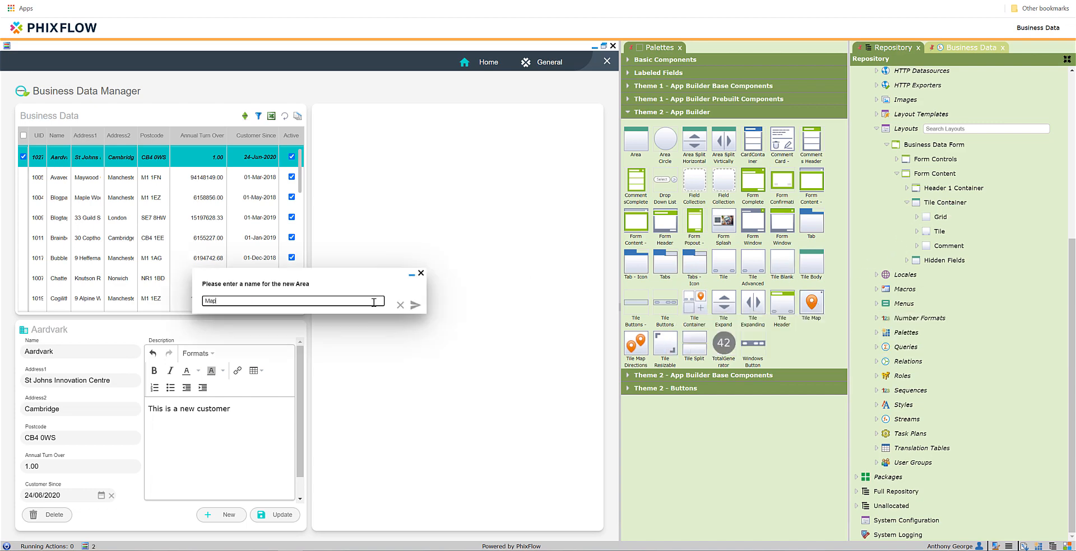
key(Return)
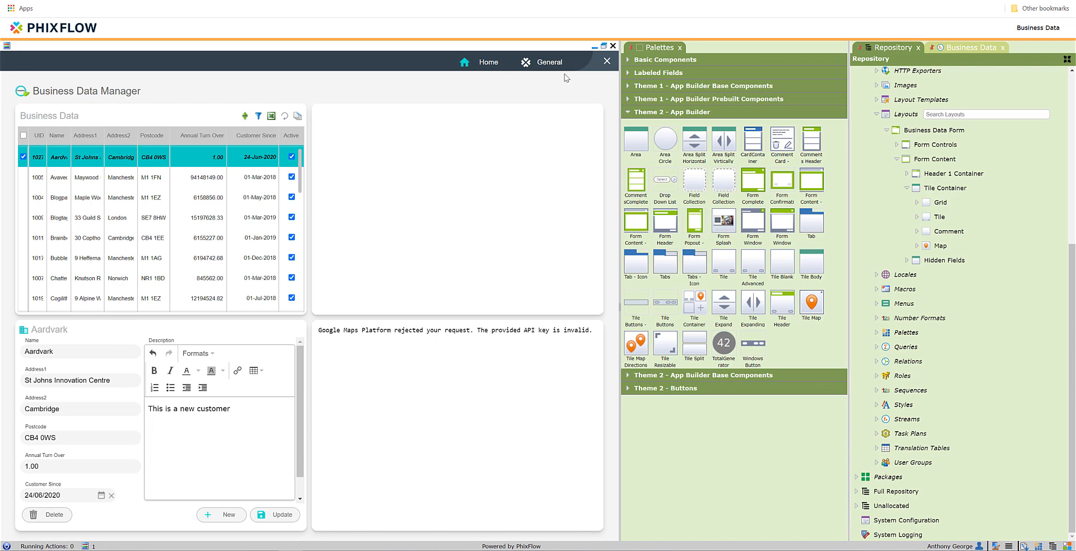
Minimise the Business Data Manager screen and display the ETL analysis model of the Demo Application.
click(595, 48)
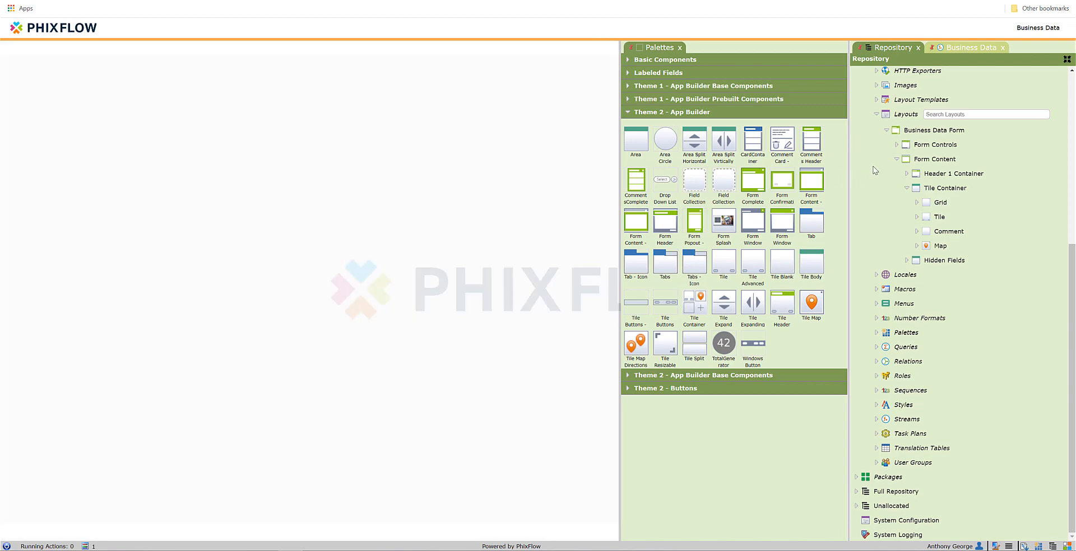
scroll(877, 169, up, 5)
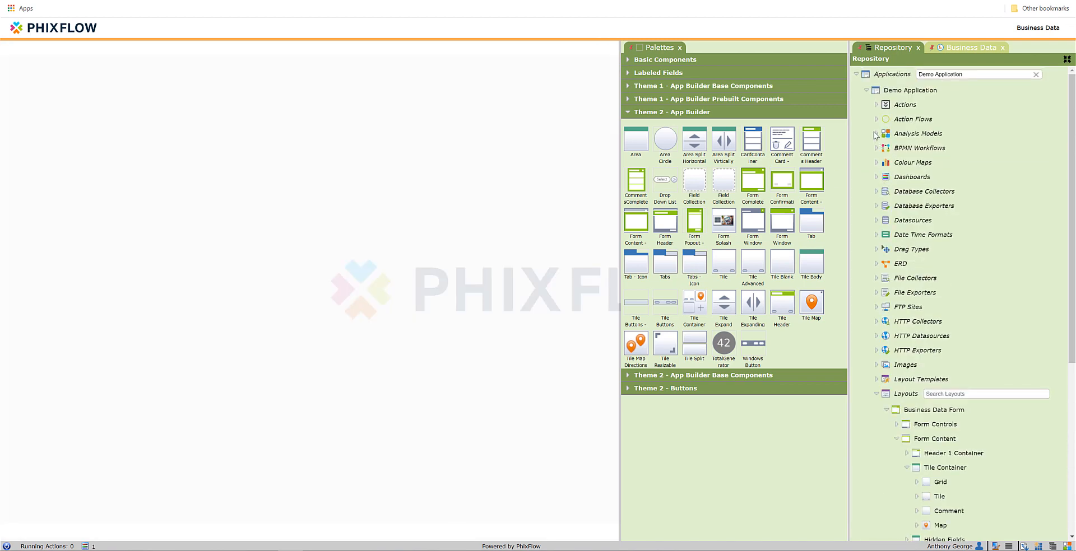
click(876, 134)
right_click(892, 152)
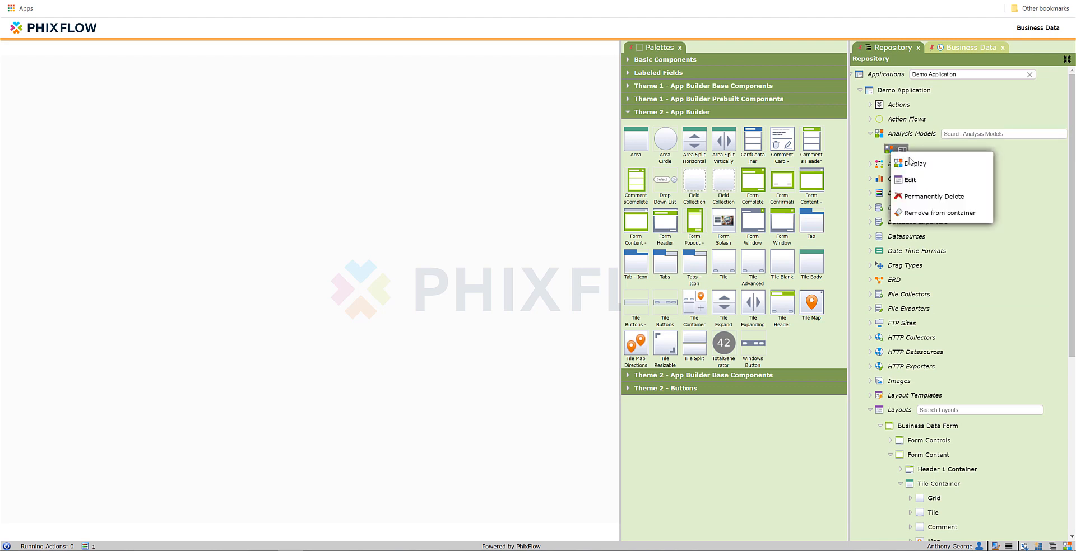
click(918, 163)
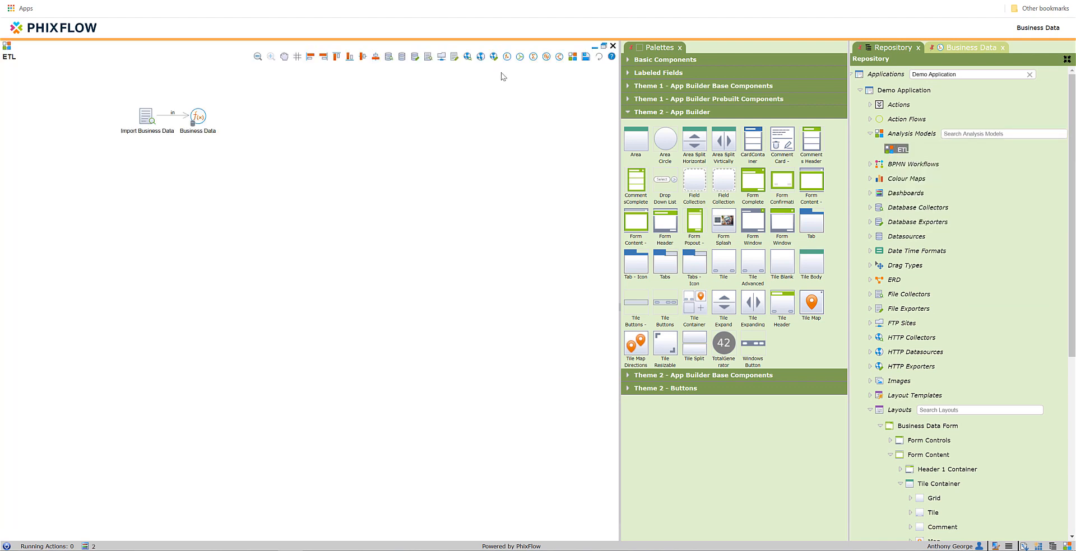
Add a stream named Comments below Business Data in the ETL model and set its period to Transactional.
drag(507, 58, 203, 164)
key(ctrl+a)
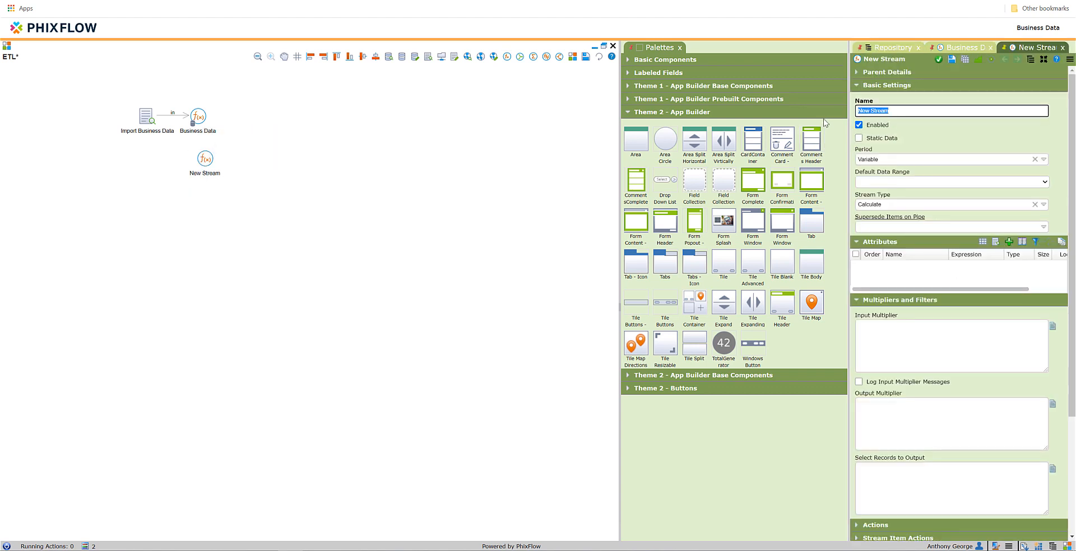
text(Comments)
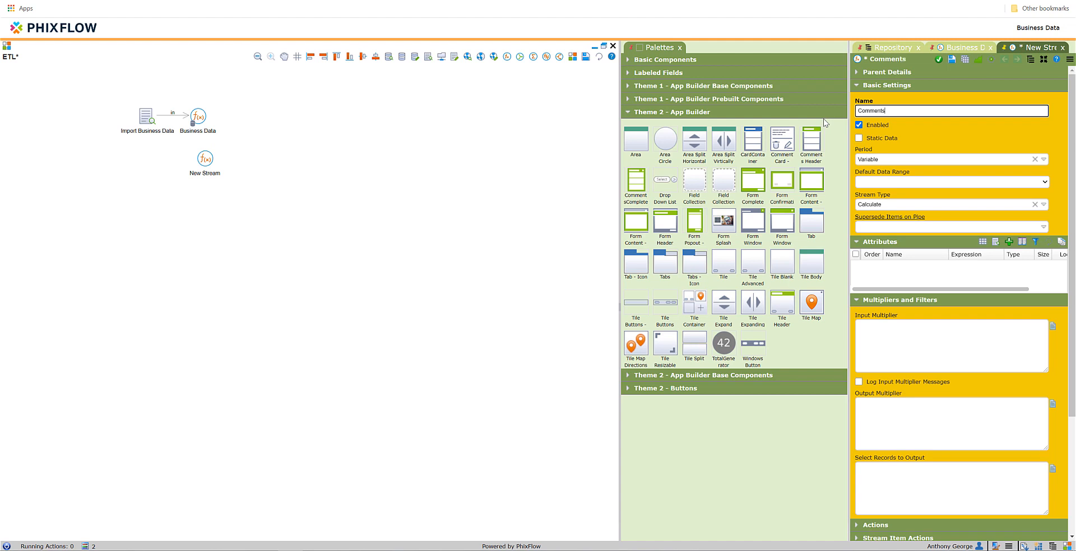
click(884, 159)
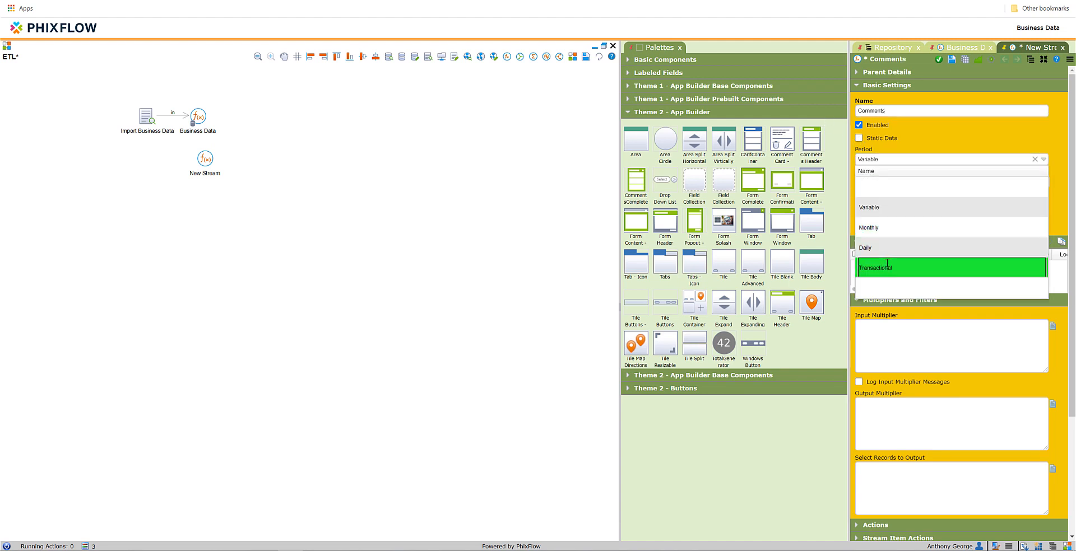
click(887, 266)
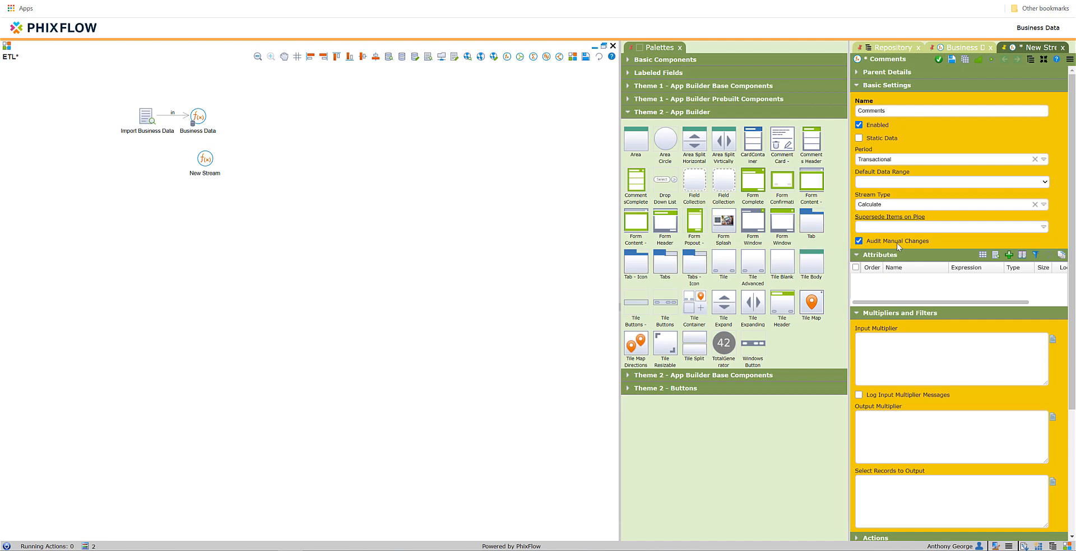
Add an attribute named Comment with type Bigstring to the Comments stream.
click(1009, 256)
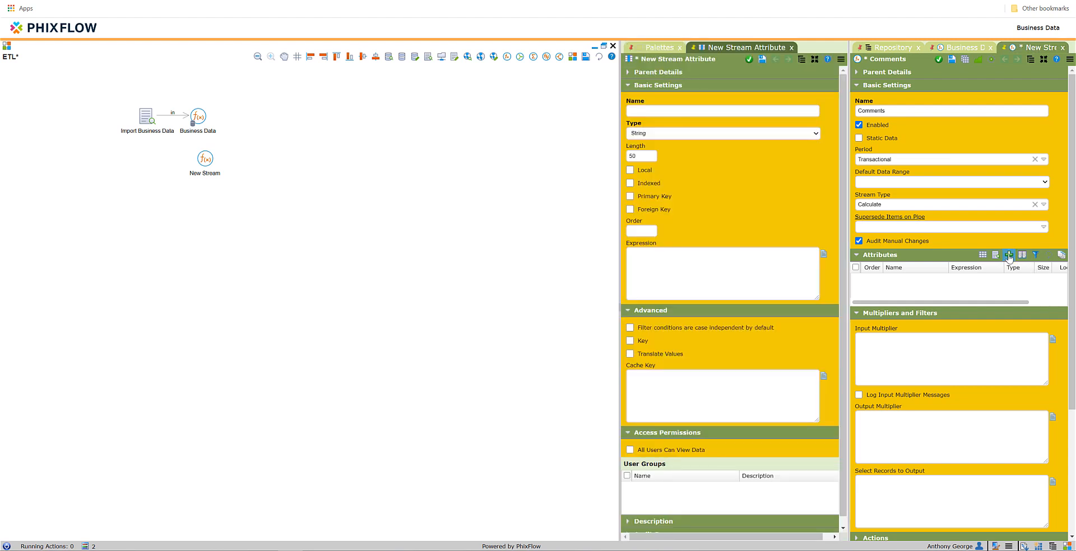
click(655, 114)
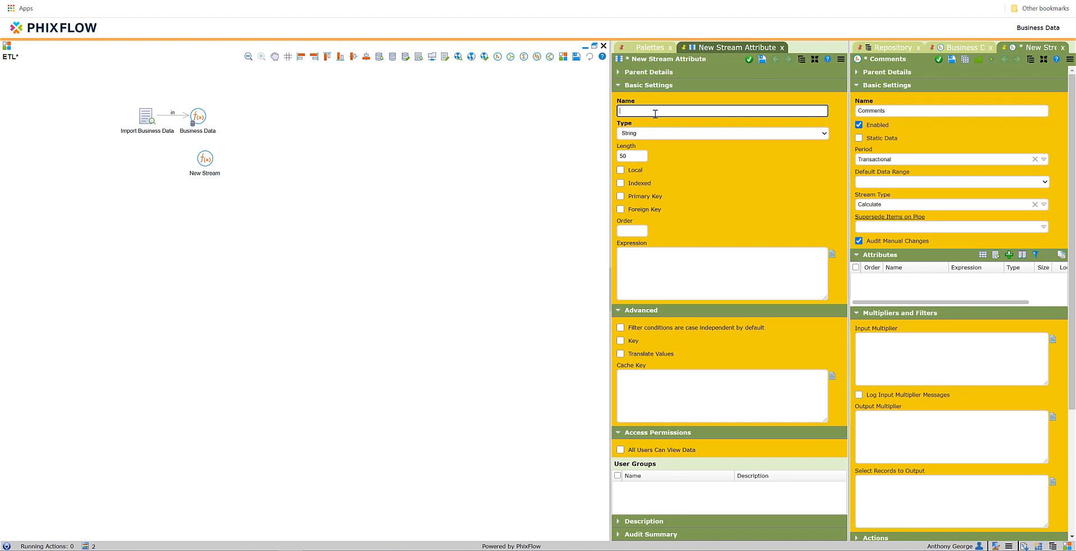
text(Comment)
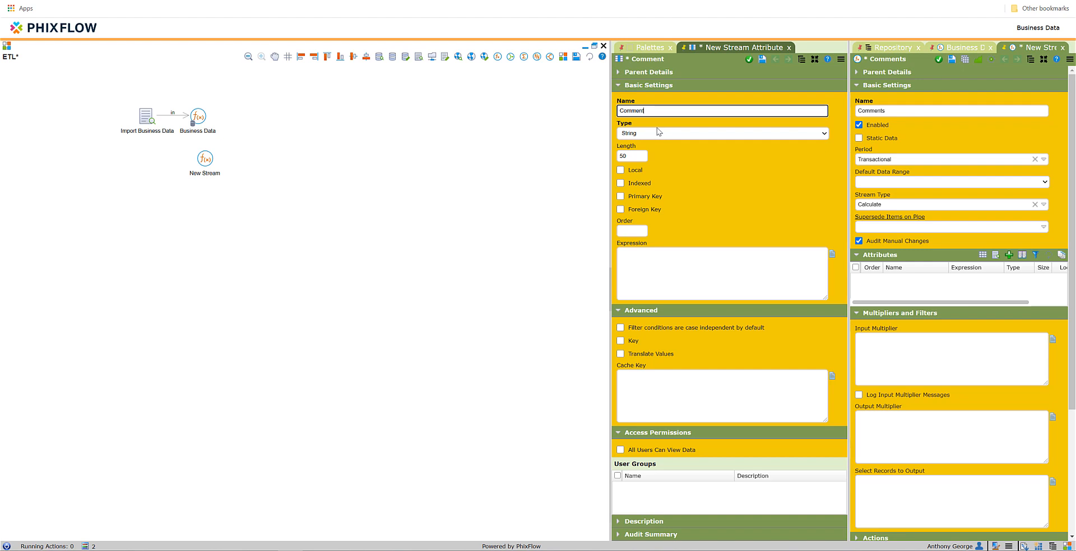
click(661, 132)
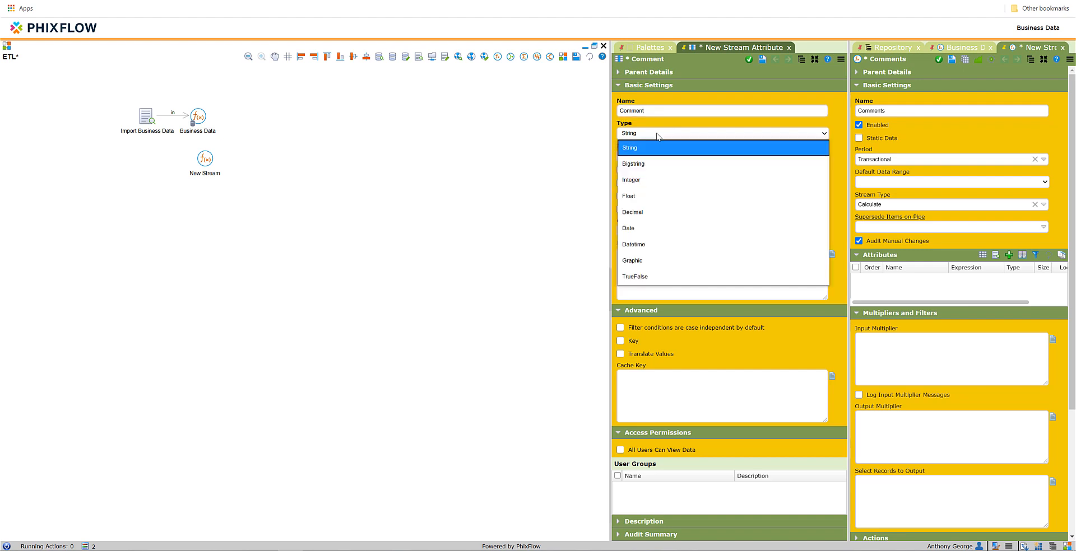
click(646, 164)
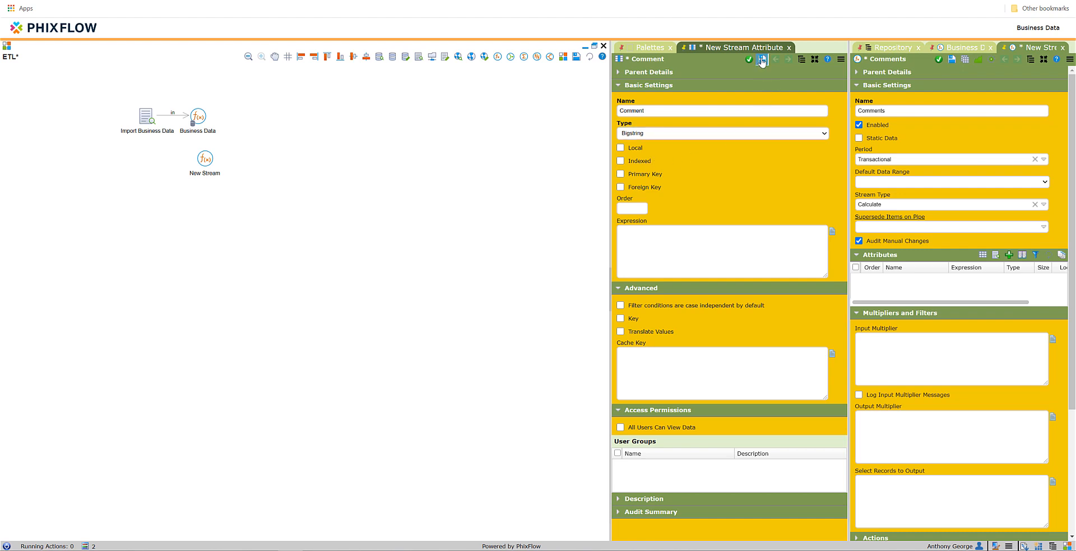
click(749, 59)
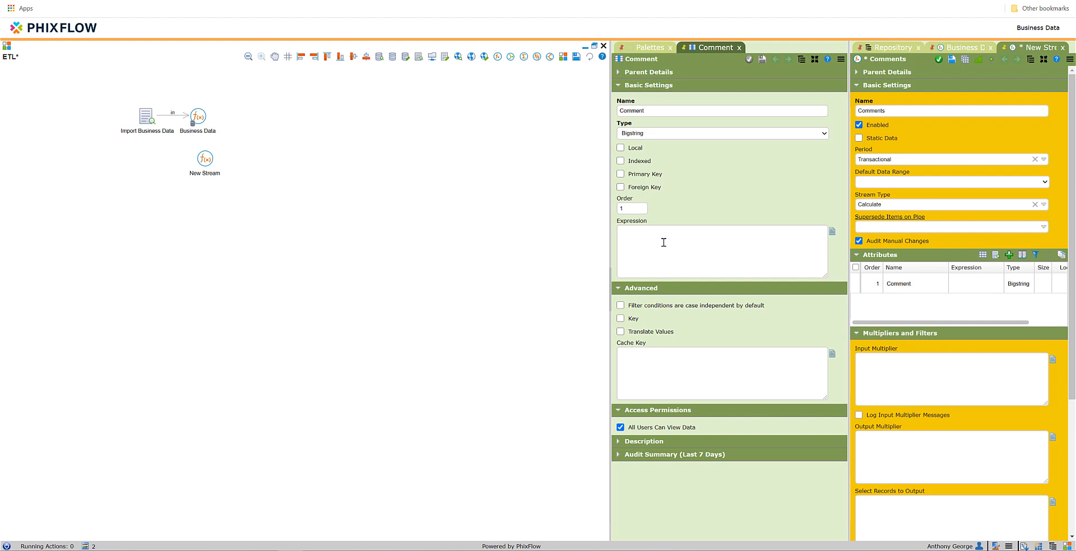
click(749, 60)
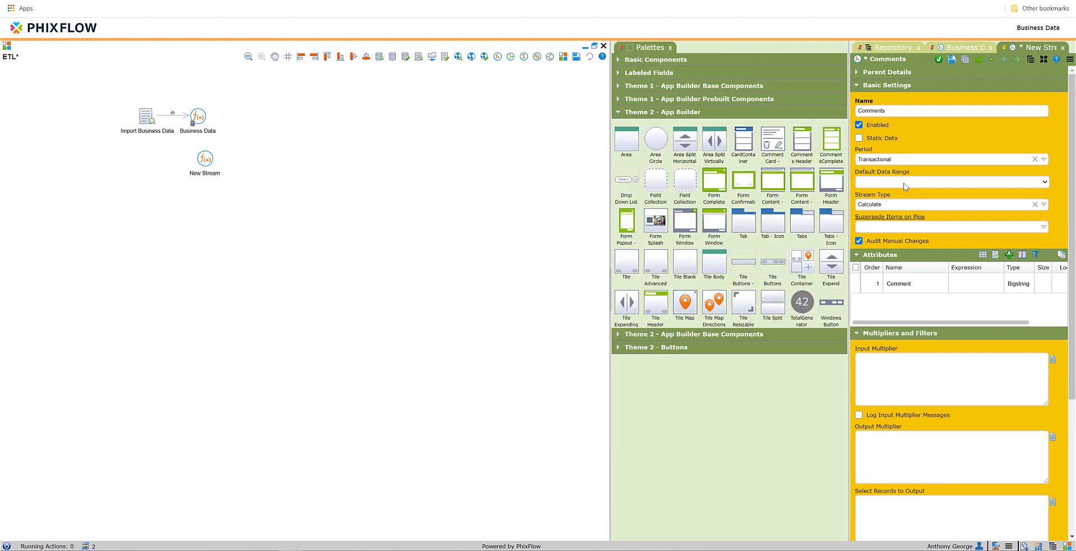
Add an attribute named BusinessUID with type Integer to the Comments stream.
click(995, 256)
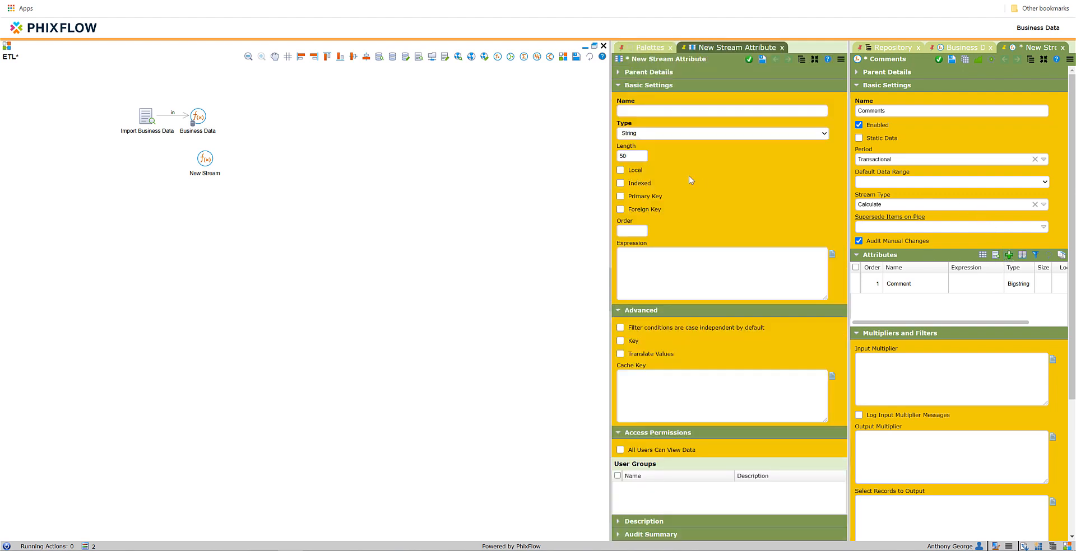
click(639, 112)
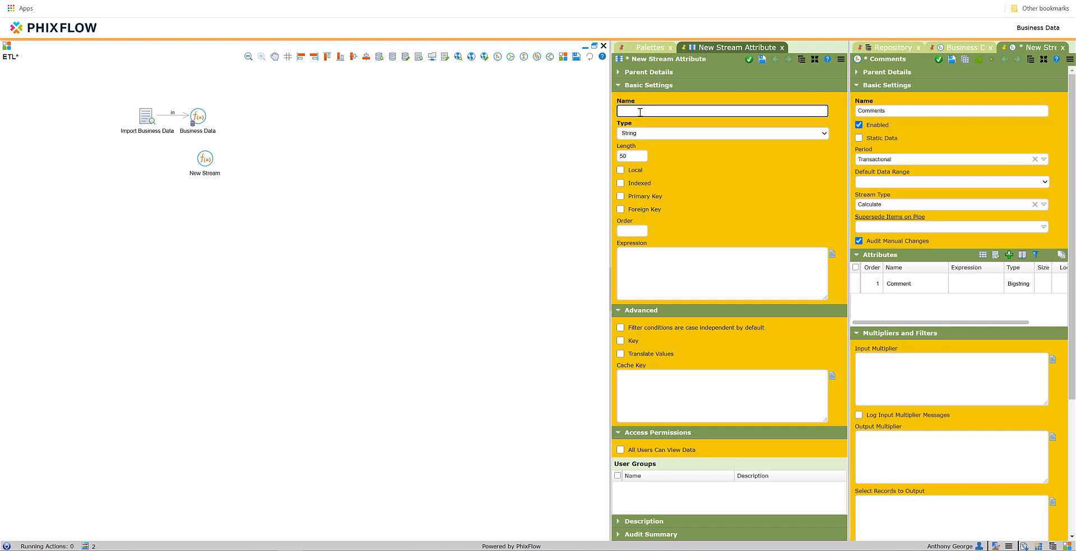
text(Bu)
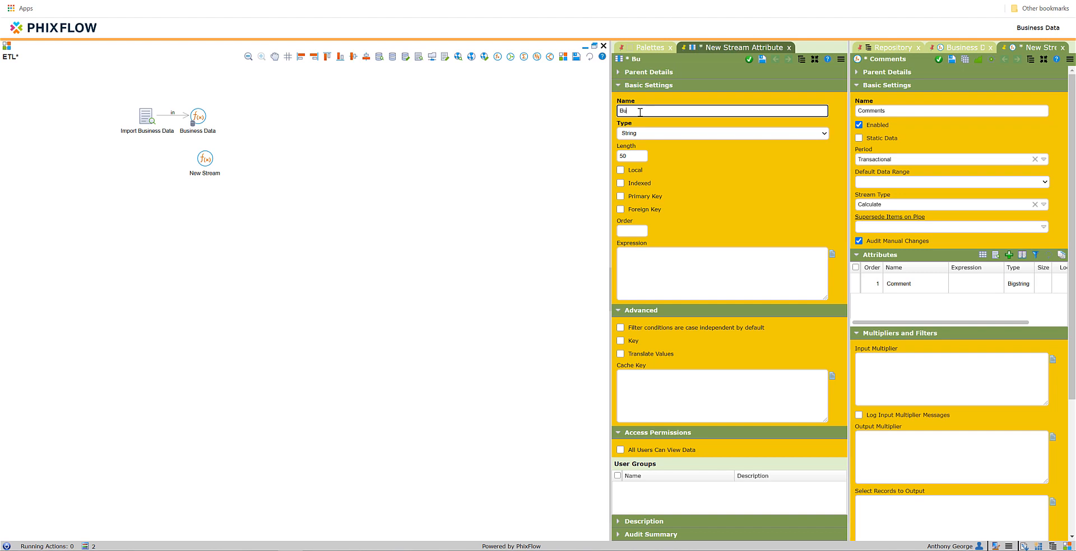
text(sinessUID)
click(654, 134)
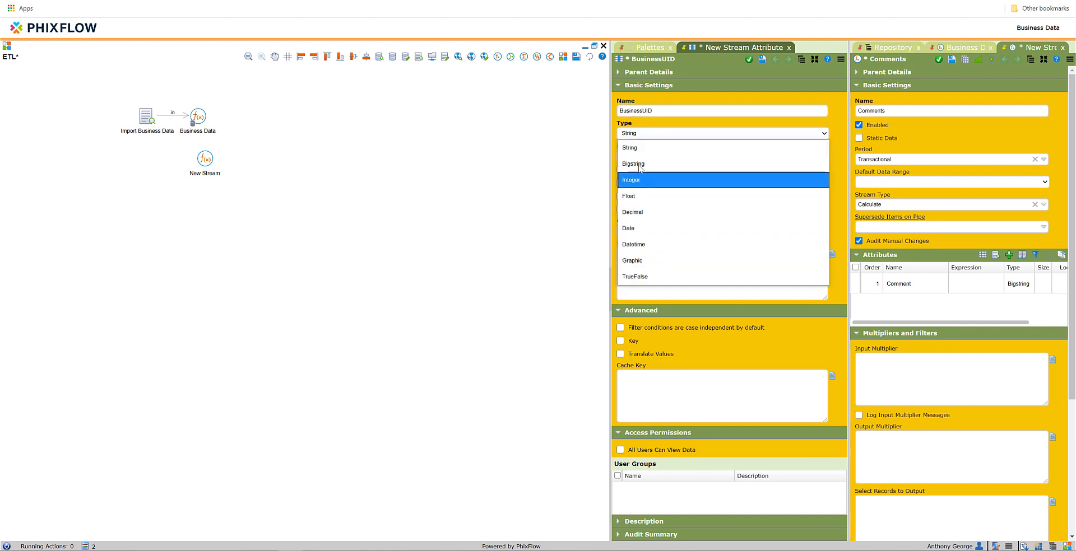
click(643, 181)
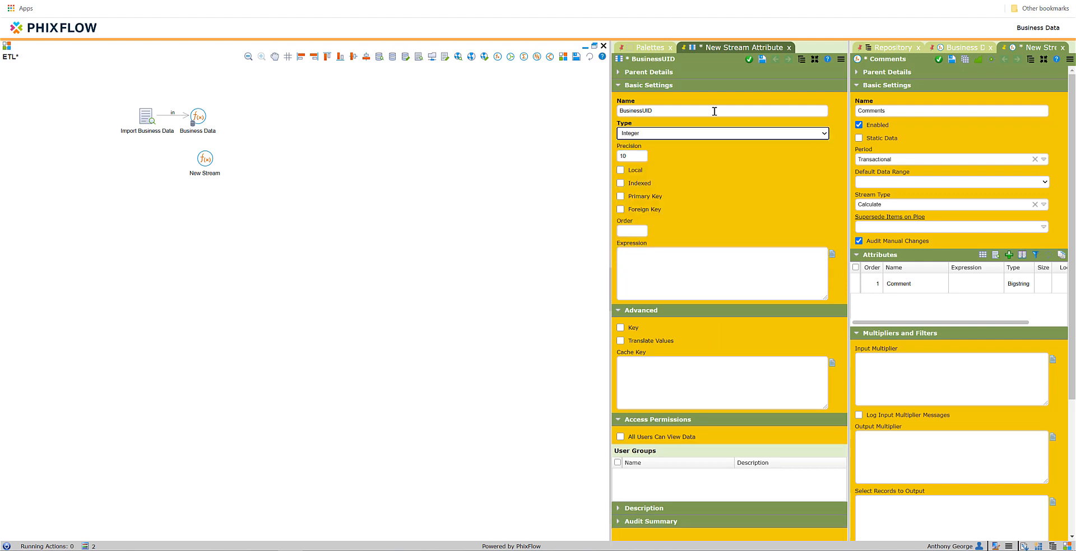
click(749, 60)
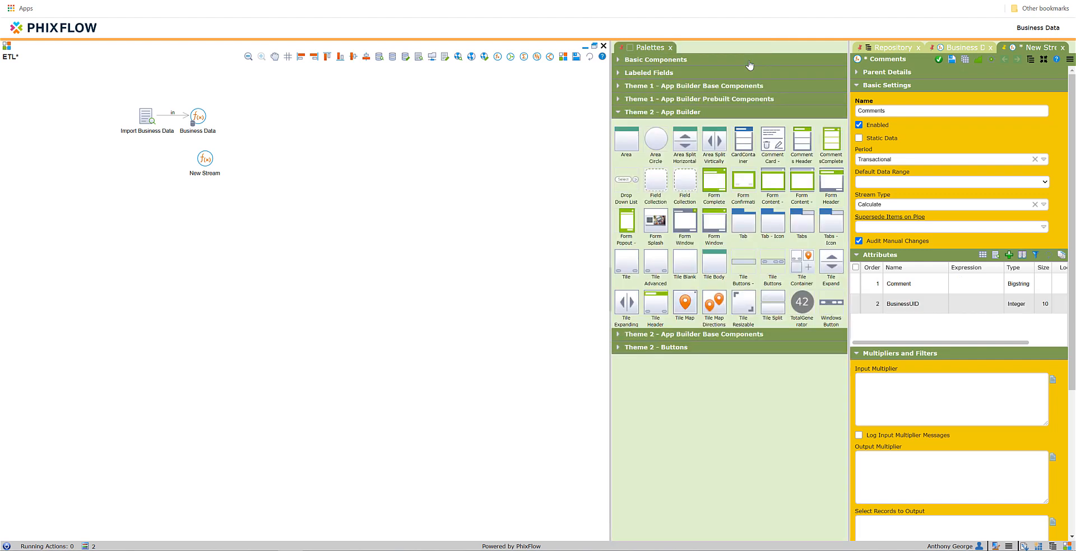
Save the Comments stream with its attributes and the ETL model.
click(922, 296)
click(913, 288)
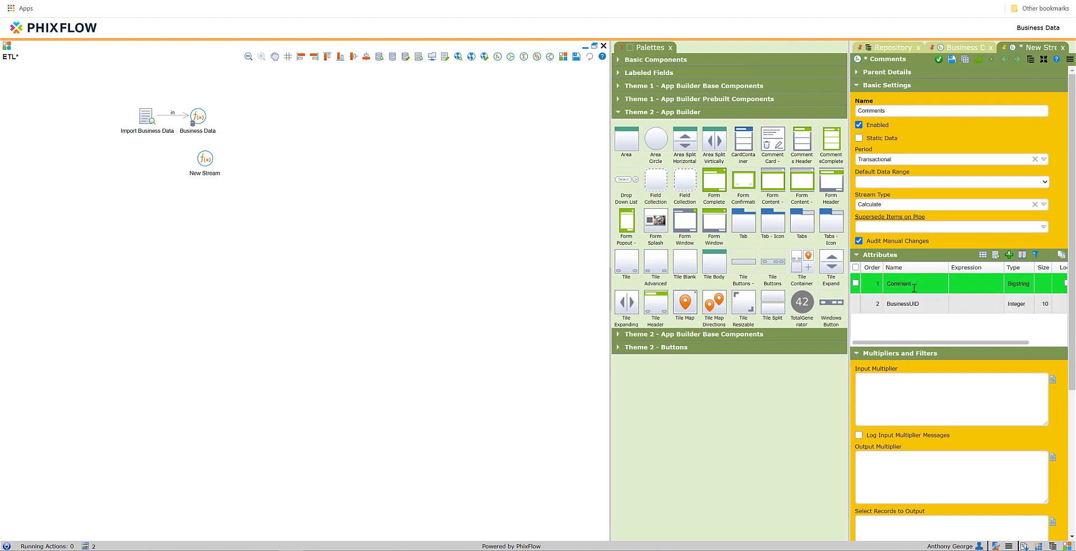
click(951, 60)
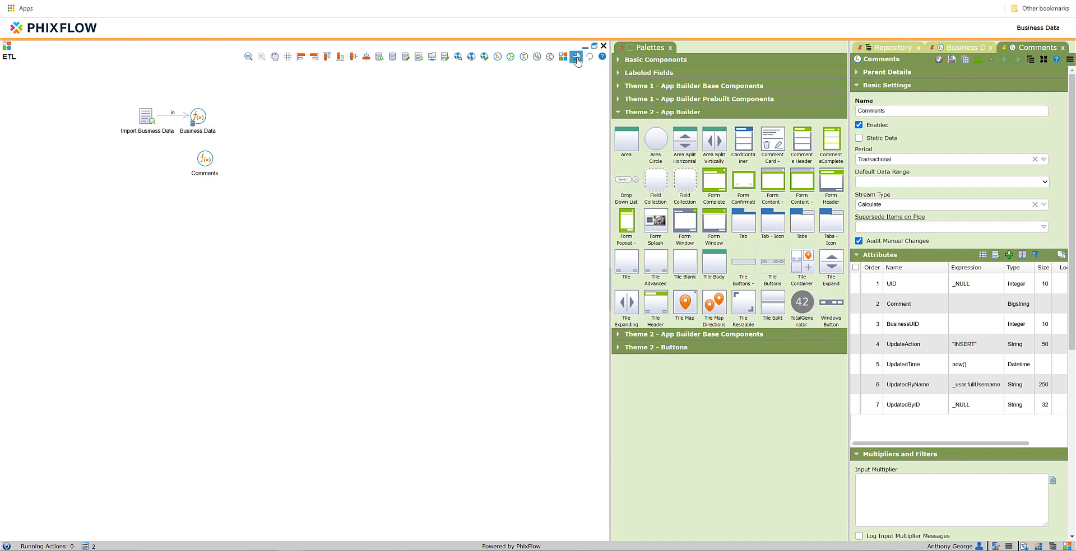
Show the repository tree, return to the Business Data Manager screen and unlock its layout for editing.
click(891, 49)
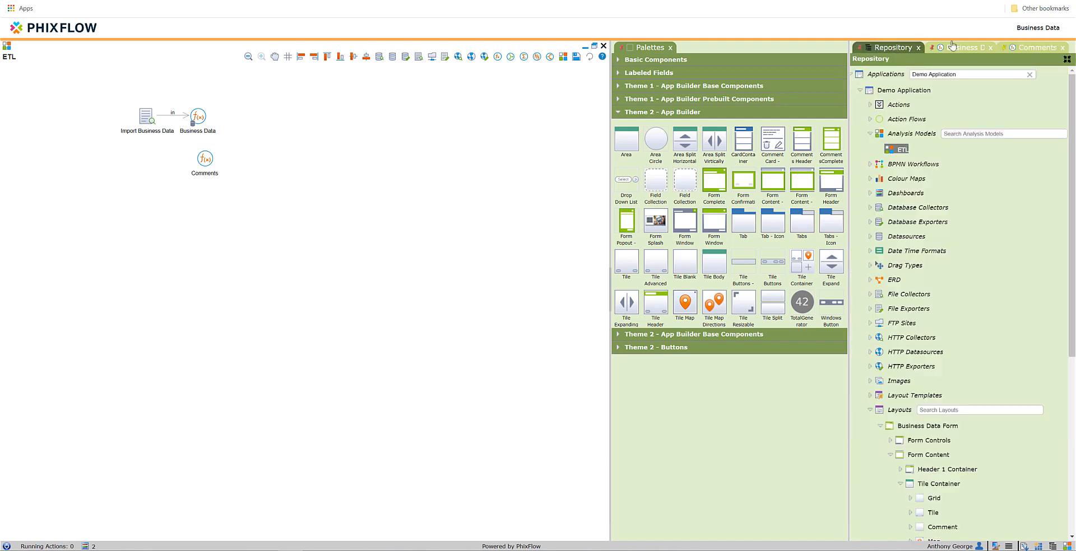
click(1046, 29)
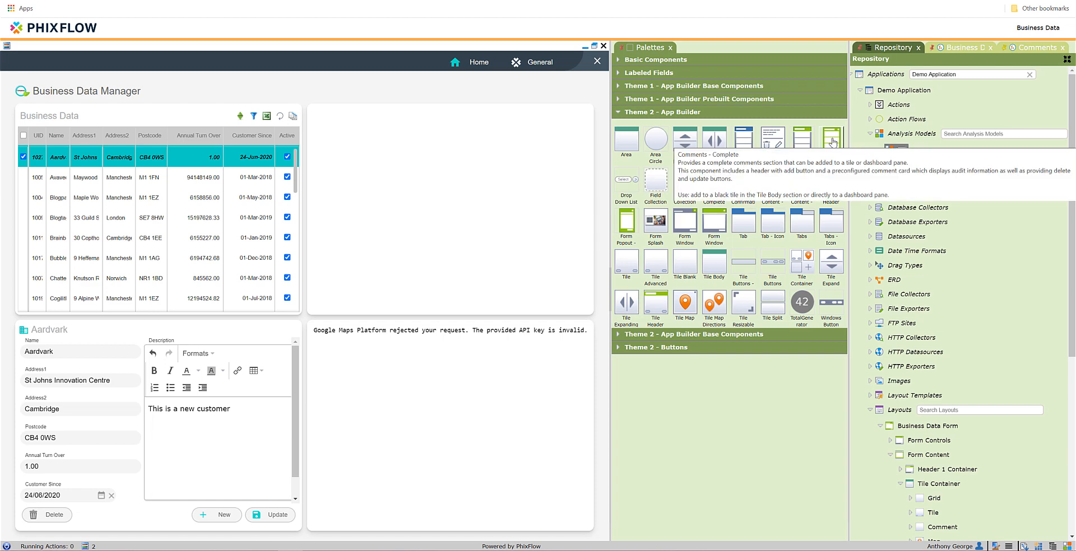
drag(832, 142, 435, 201)
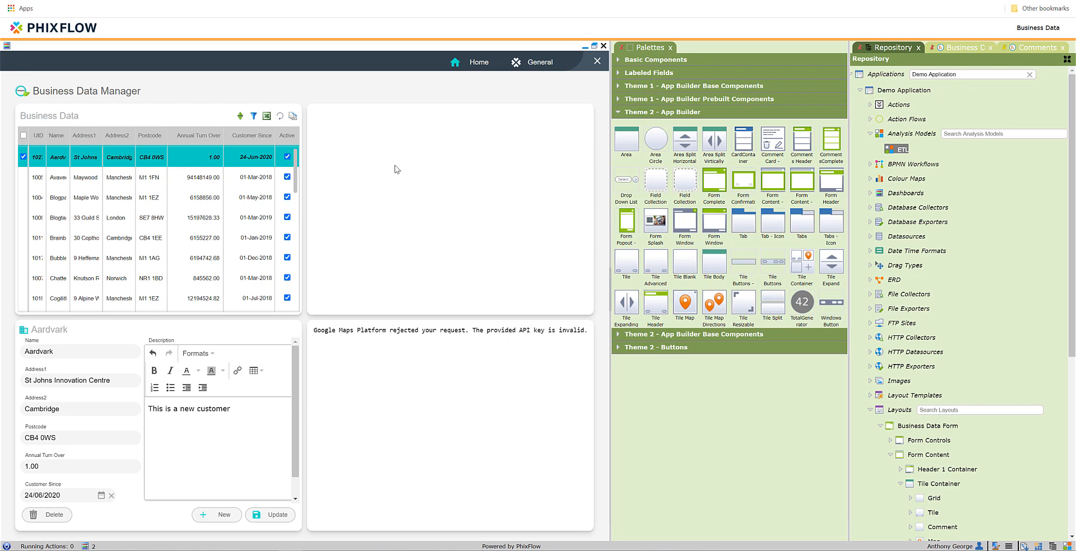
right_click(404, 151)
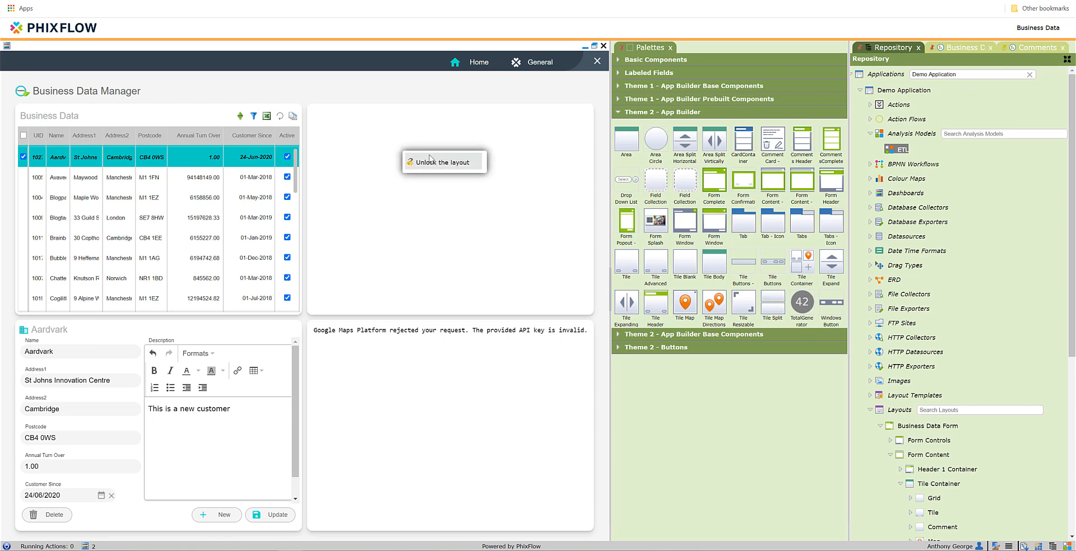
click(430, 161)
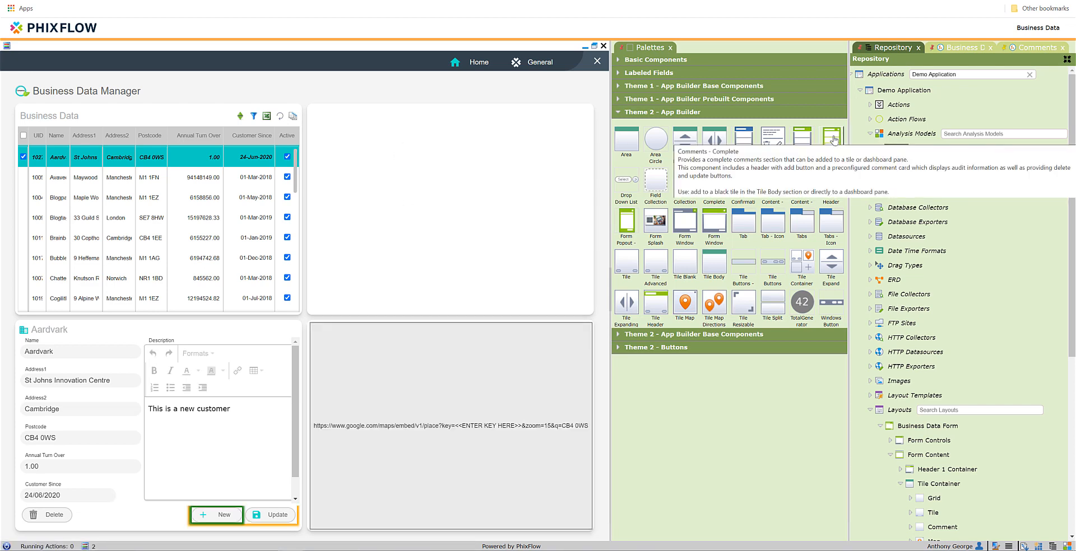
Place the Comments - Complete component in the blank tile beside the Business Data grid and name it Coment.
drag(829, 143, 460, 181)
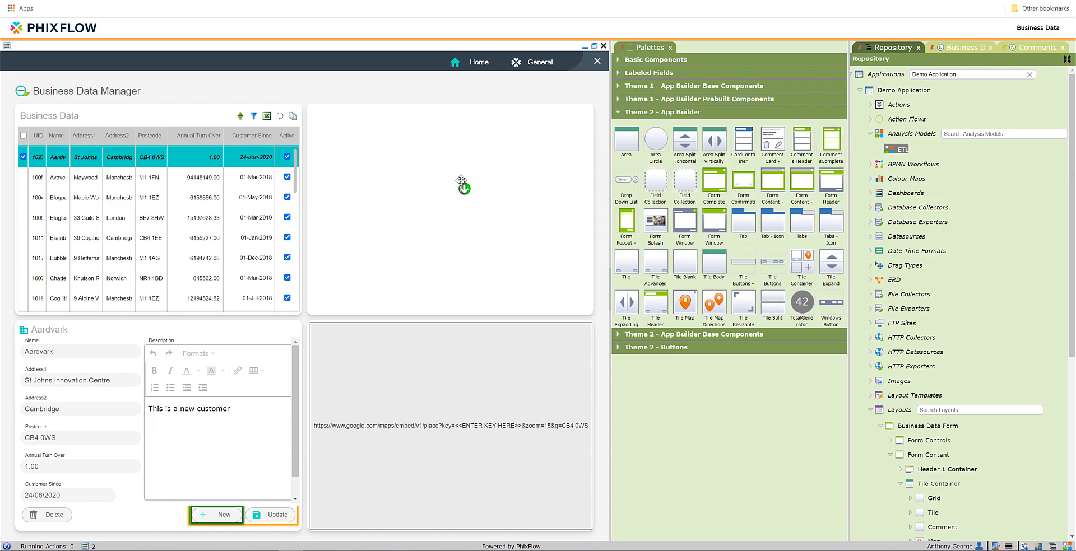
drag(460, 181, 460, 182)
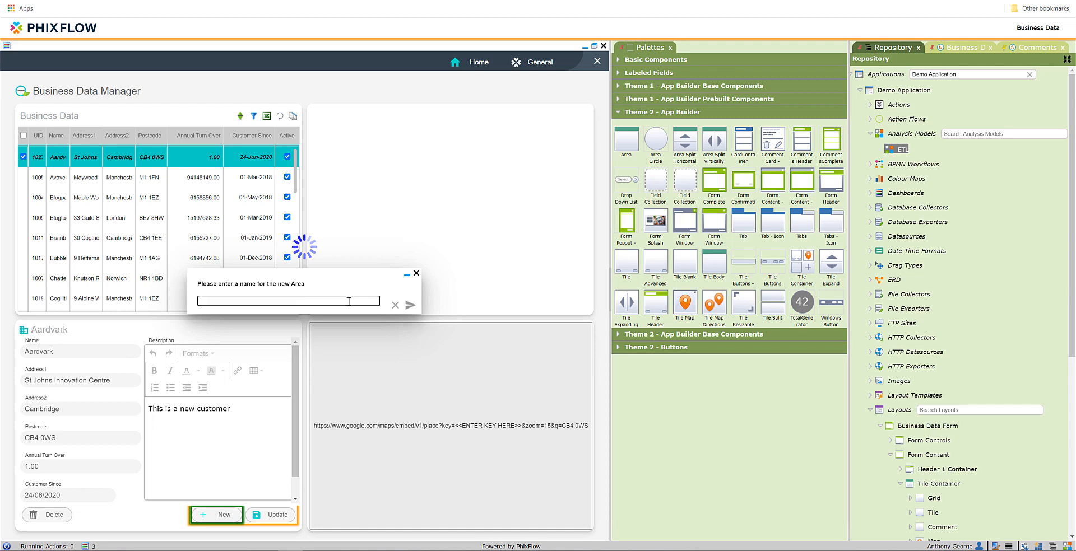
text(Coment)
key(Return)
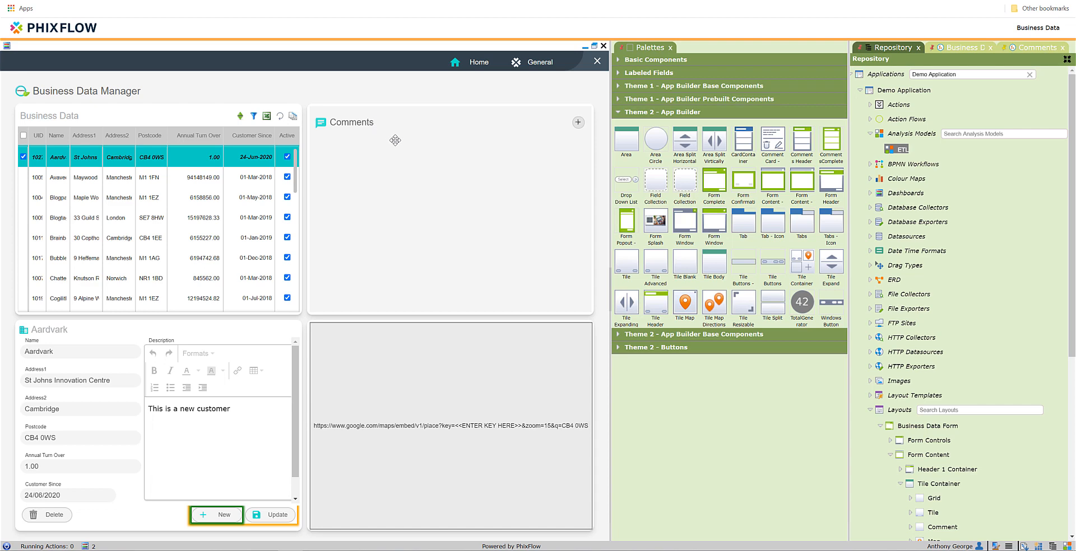
Open the settings of the card container in the Comments tile and dock them beside the repository pane.
click(400, 176)
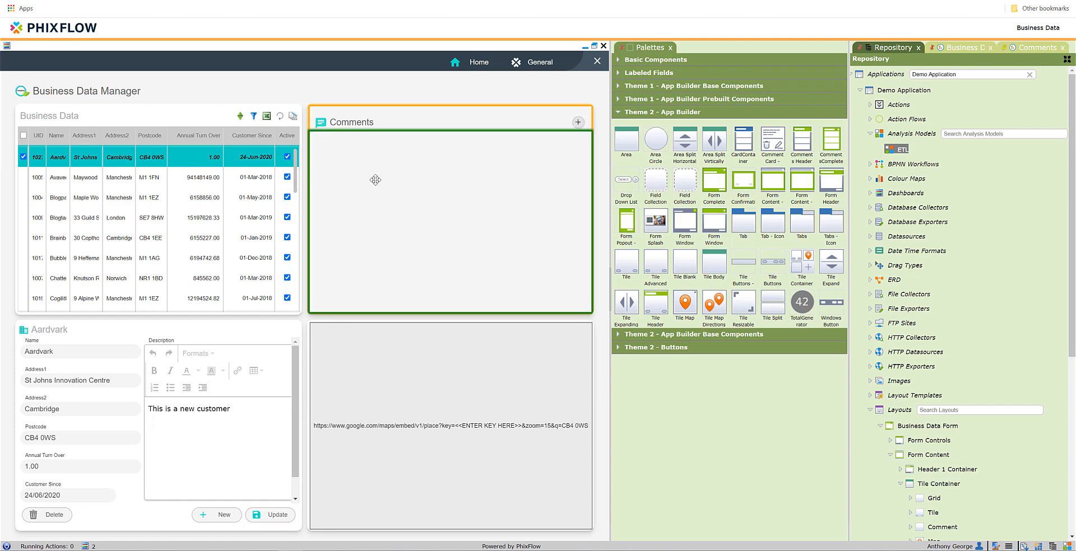
double_click(411, 193)
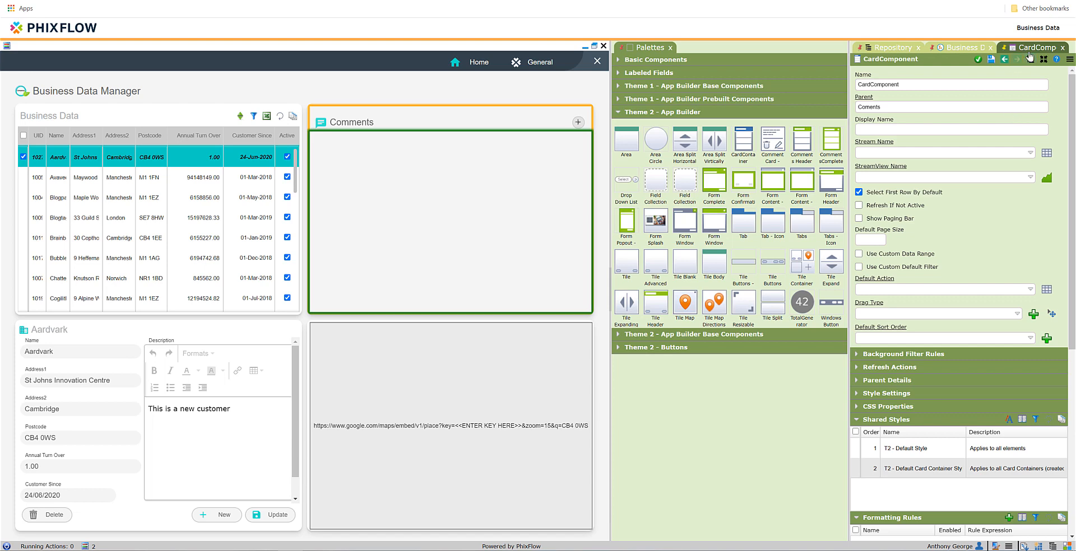
drag(1029, 49, 792, 43)
Assign the Comments stream from the ETL model as the CardComponent's stream, apply it, and return to the Business Data Manager screen.
mouse_move(86, 546)
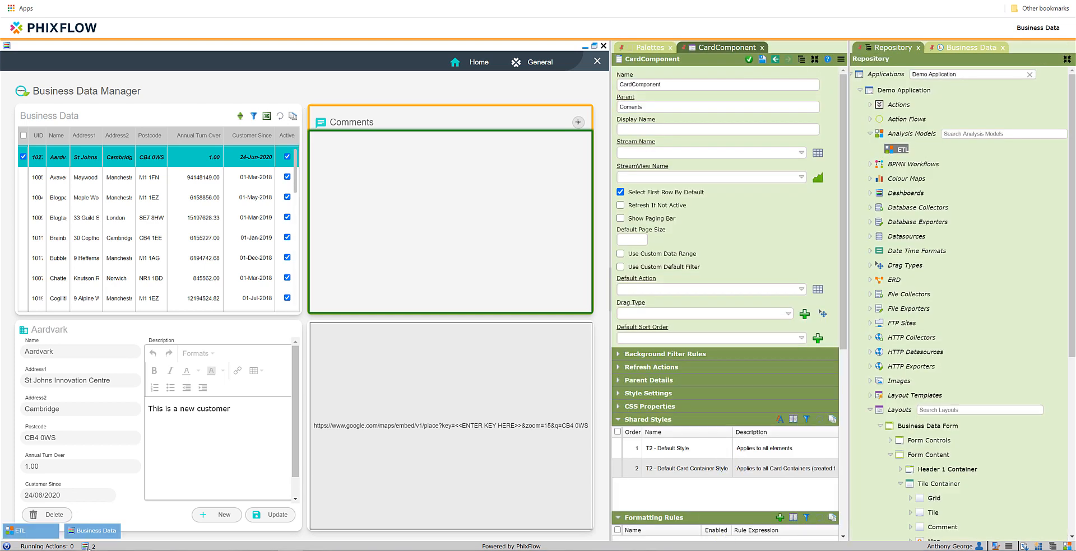
click(38, 535)
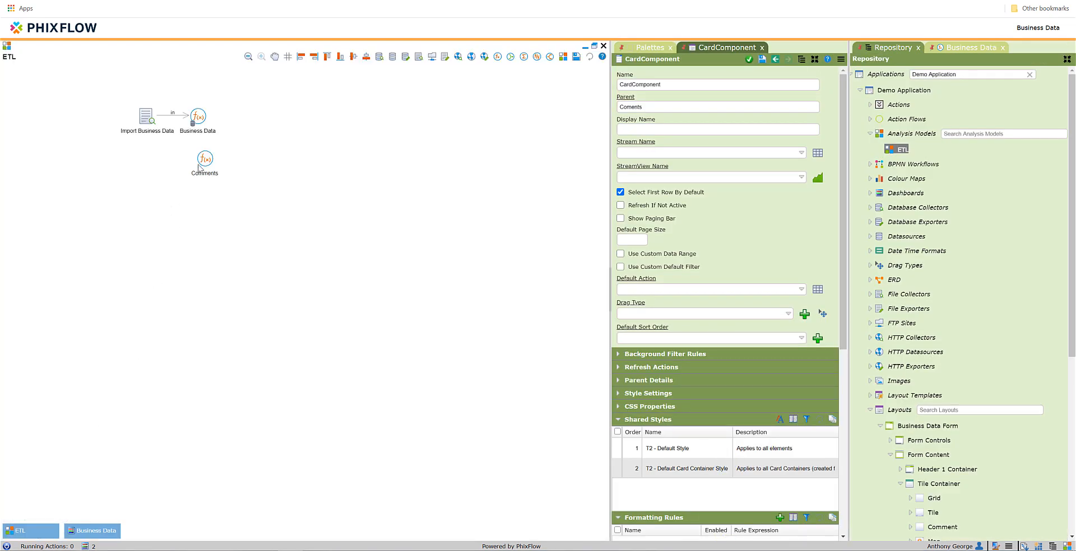
mouse_move(203, 162)
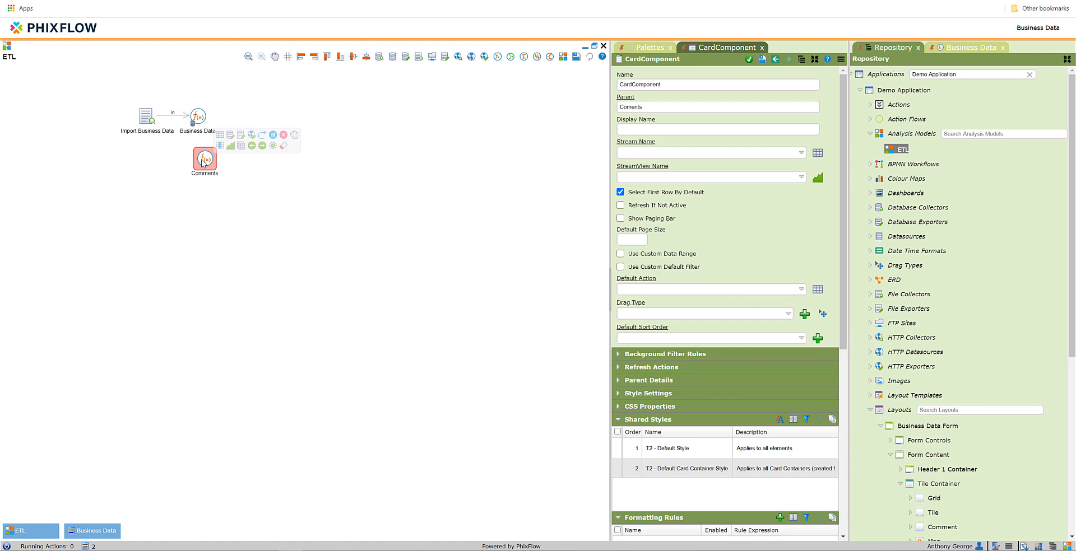
double_click(203, 162)
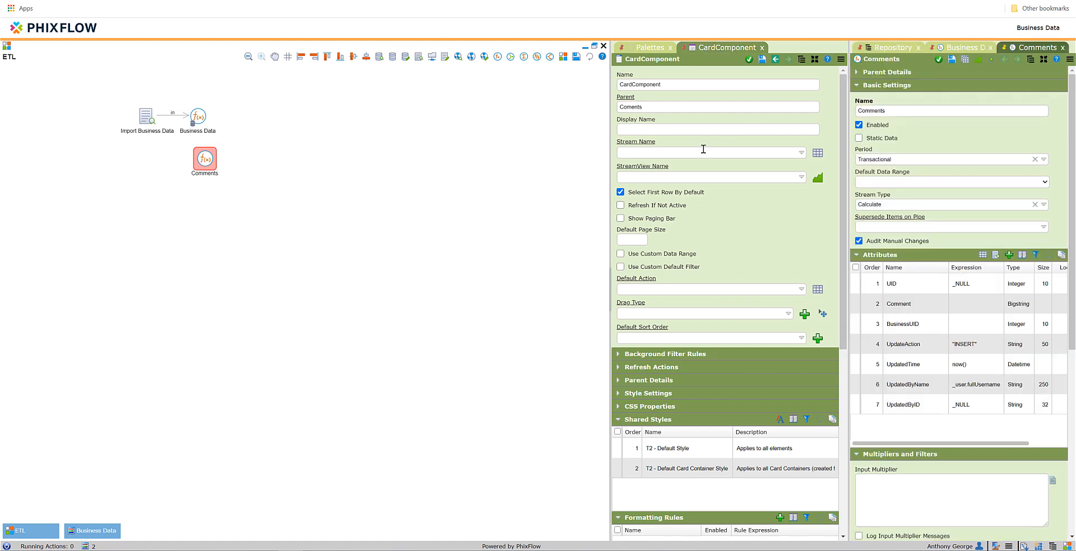
drag(703, 149, 651, 152)
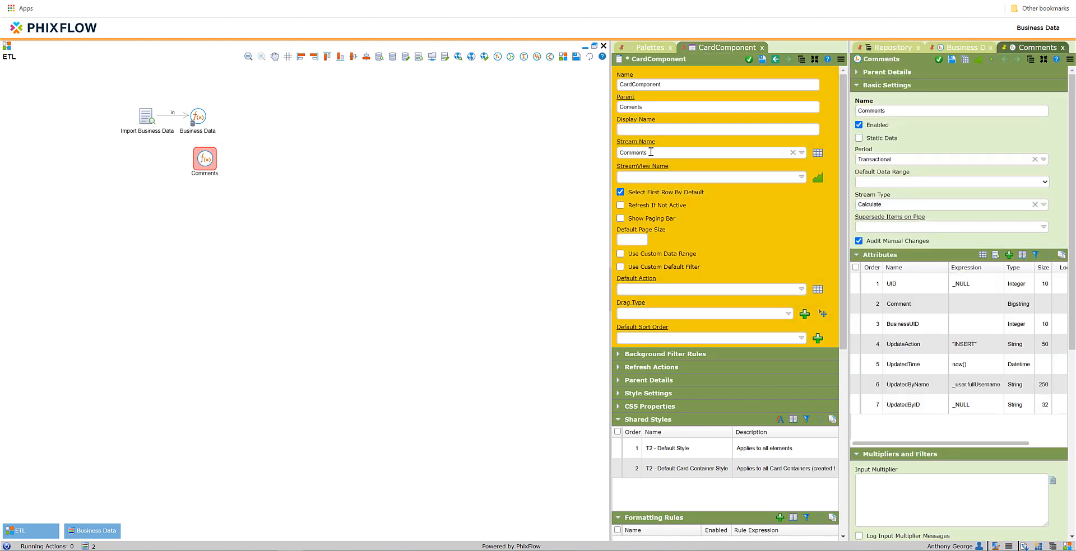
click(748, 60)
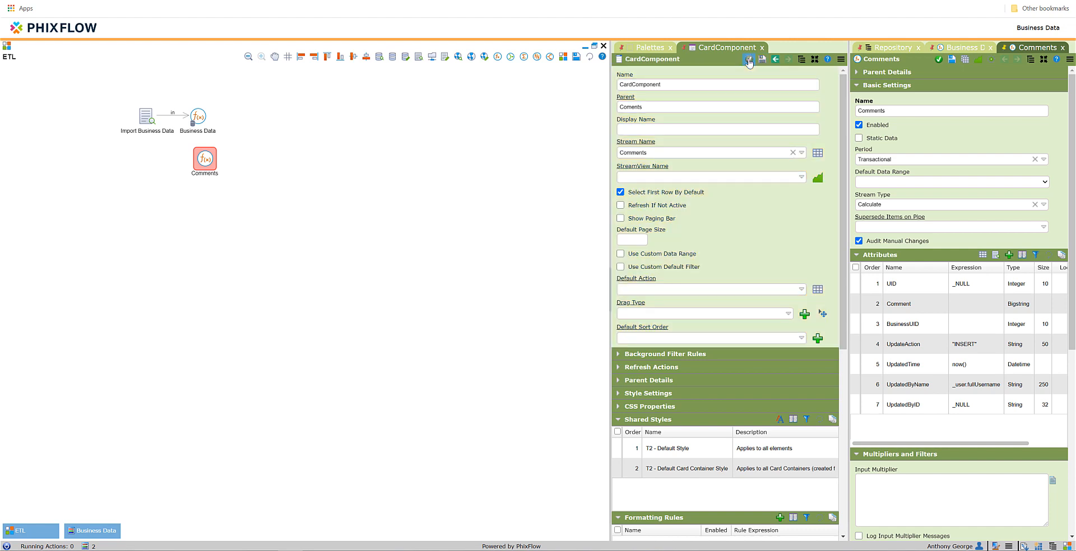
click(940, 59)
click(585, 46)
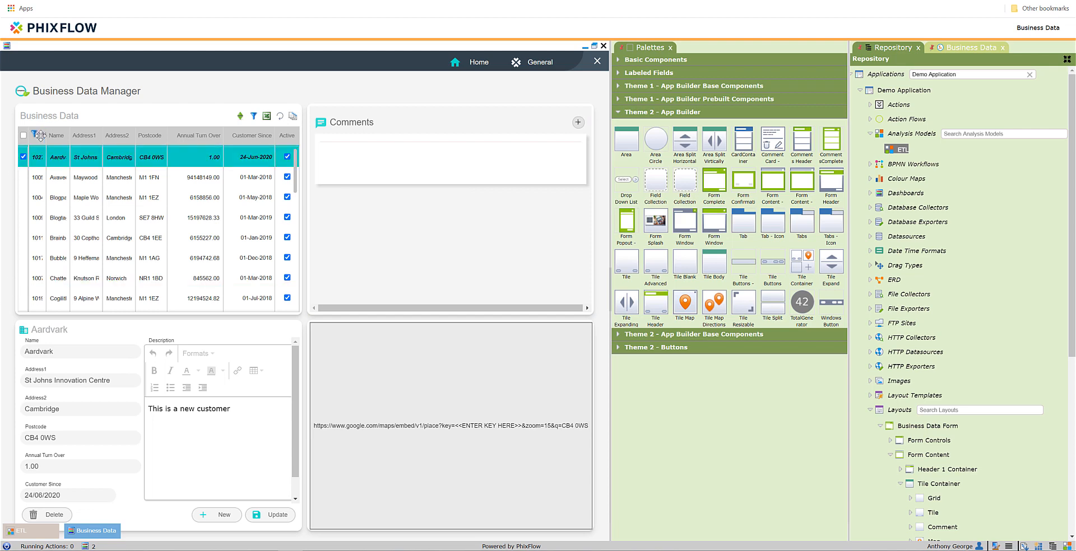
Add a background filter to CardComponent from the Business Data grid's UID, matching BusinessUID equals BusinessData.UID, and save it.
drag(39, 135, 384, 222)
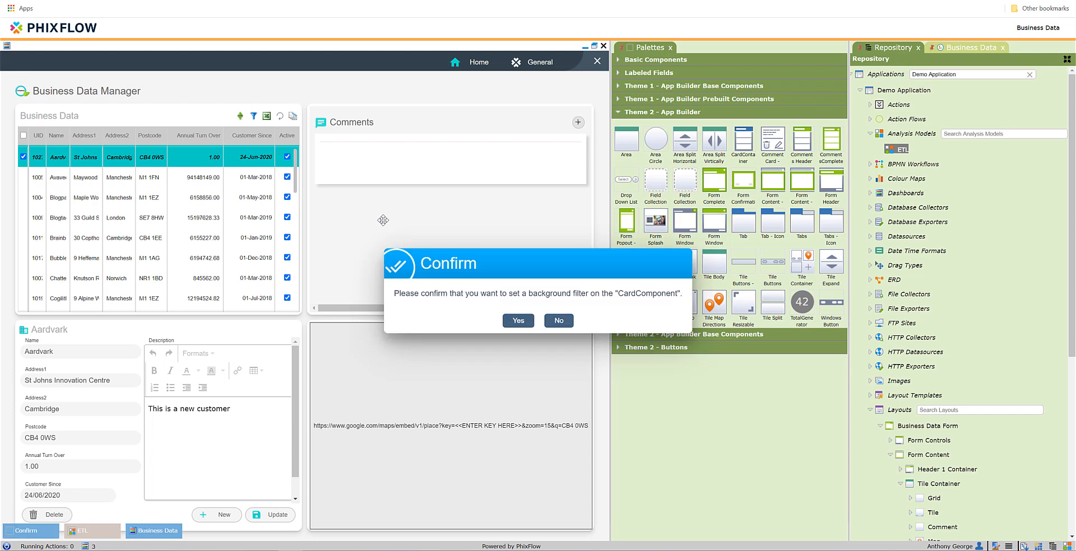
click(518, 321)
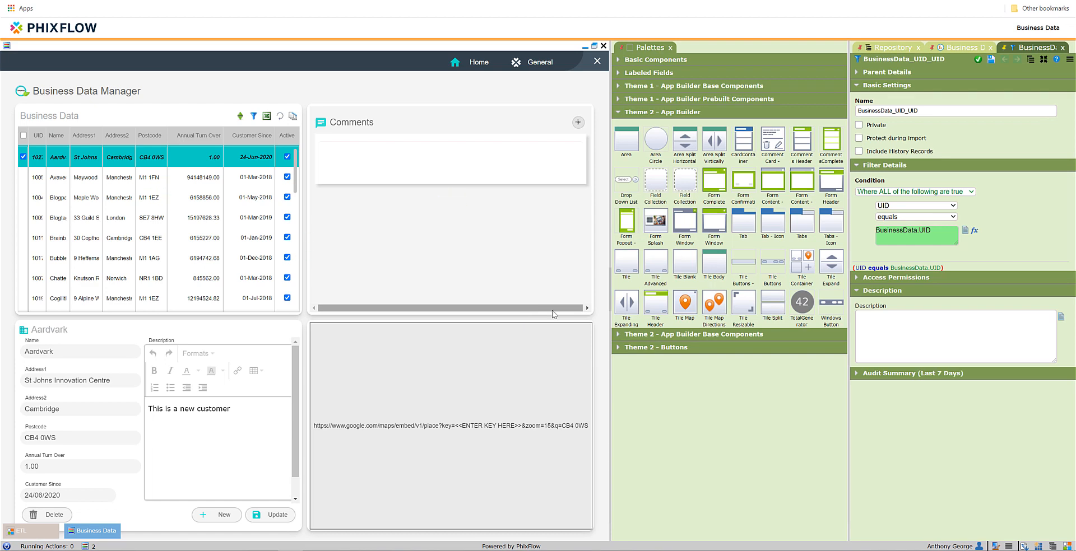
click(901, 210)
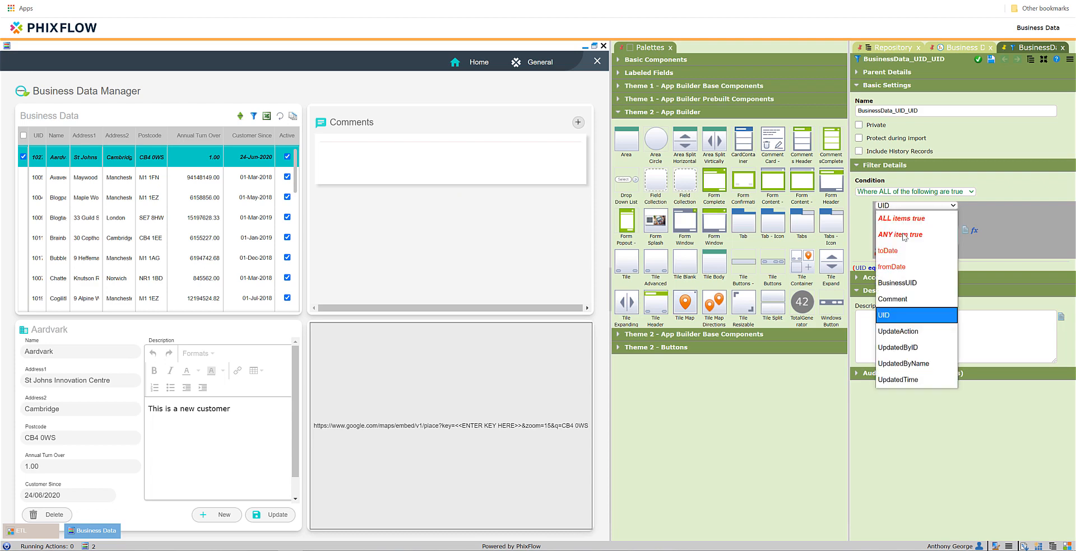
click(911, 284)
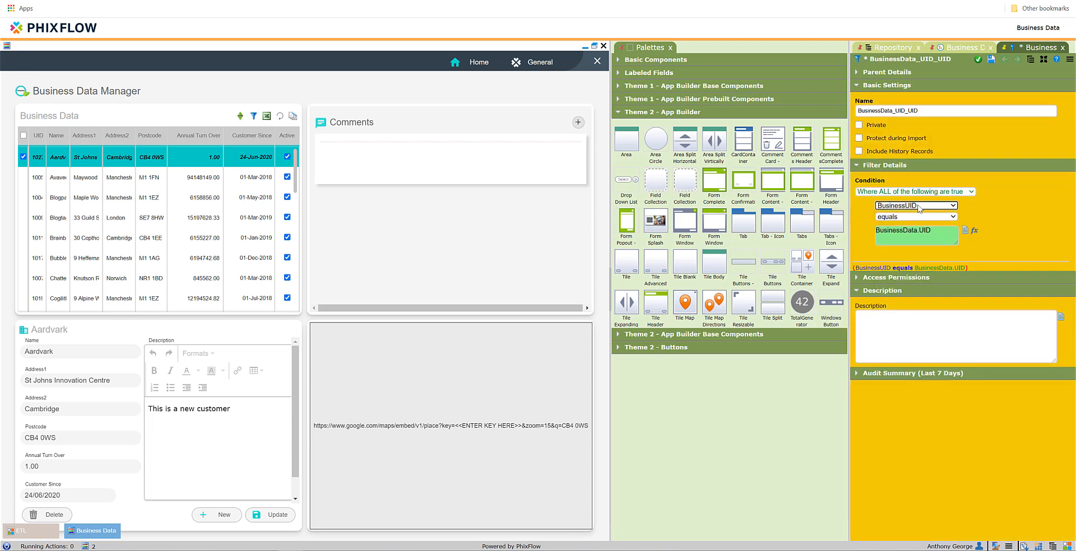
click(989, 60)
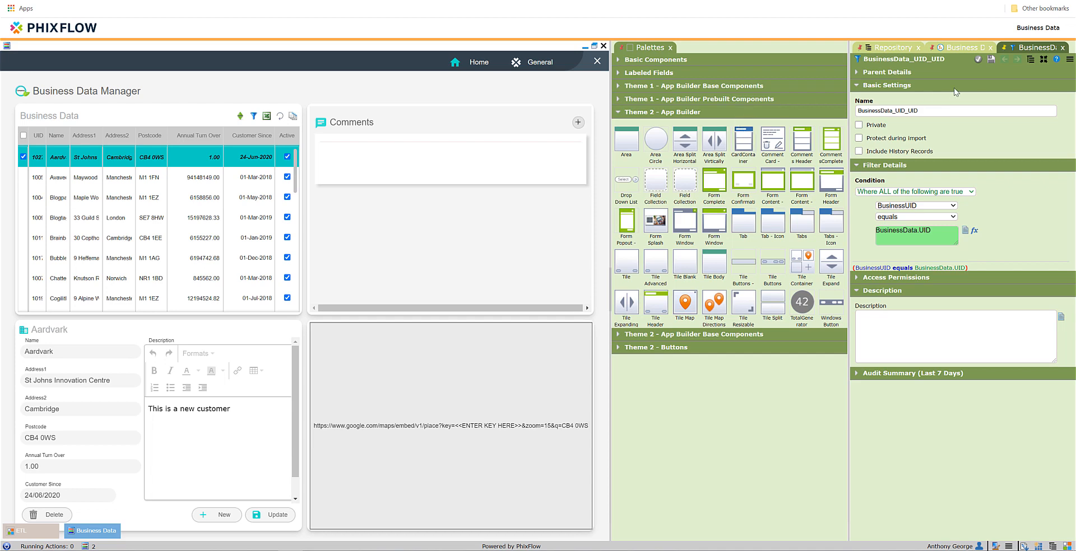
click(1063, 48)
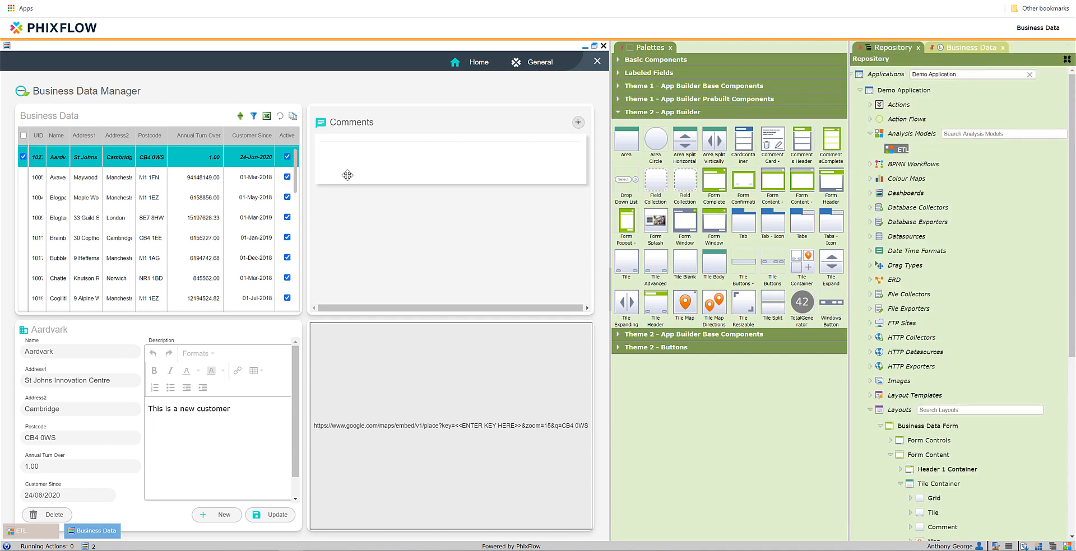
Create and save a dashboard named CommentEditor with Always On Top enabled and user resizing and the window button bar disabled.
right_click(904, 194)
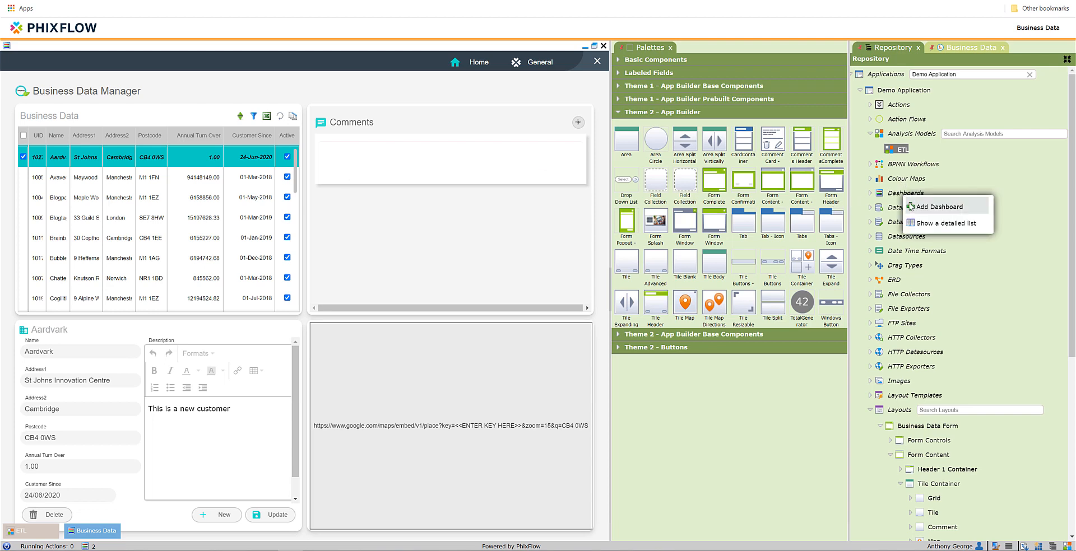
click(938, 207)
click(878, 111)
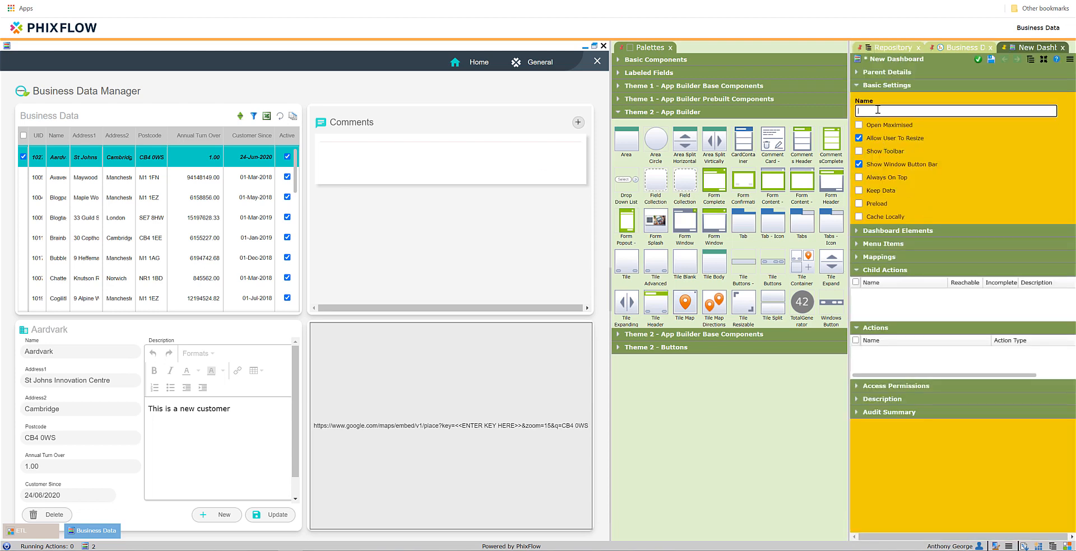
text(CommentEditor)
click(859, 165)
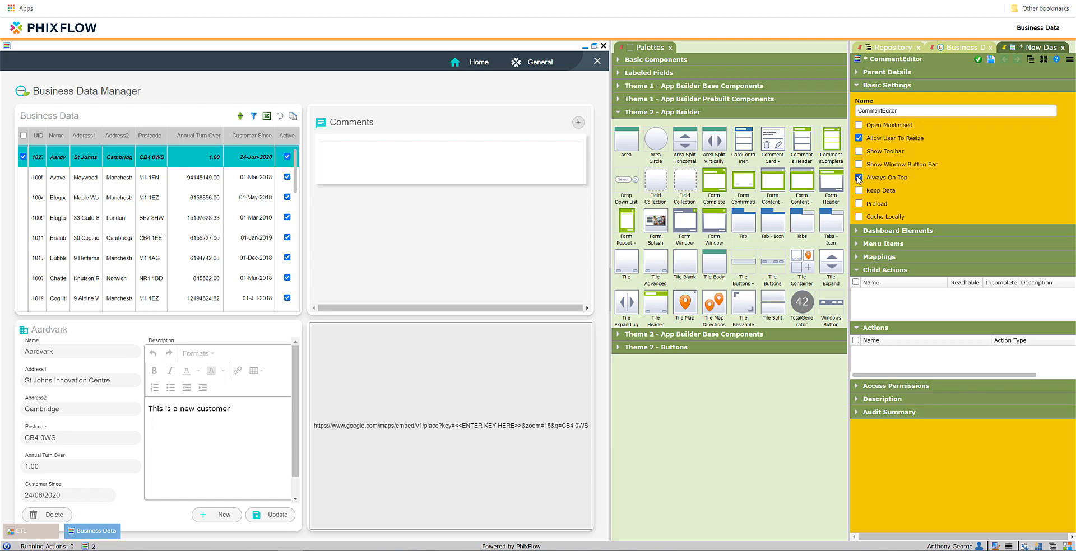
click(859, 177)
click(990, 59)
click(991, 61)
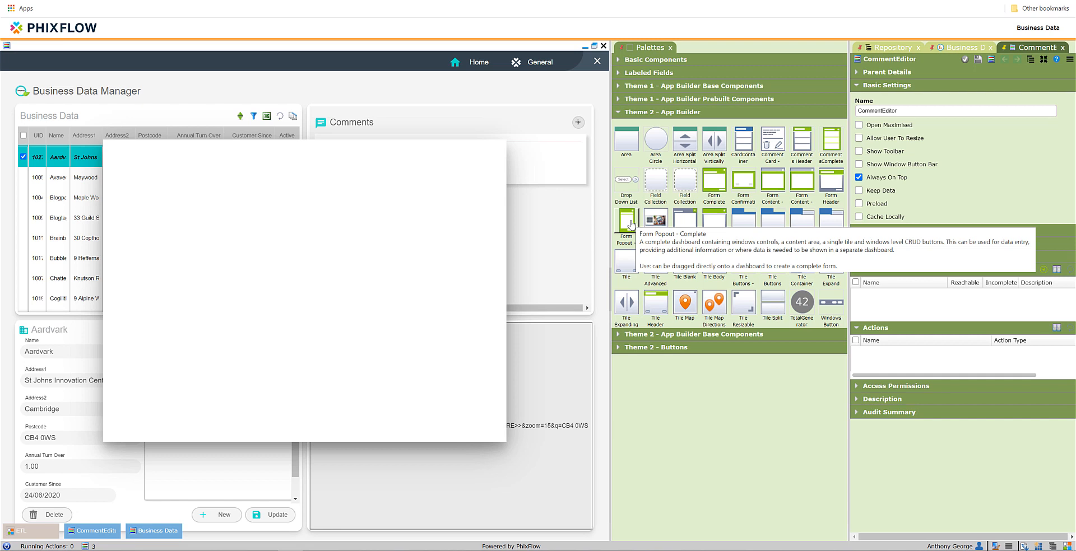
Place a Form Popout - Complete component on the blank CommentEditor dashboard and name it CommentsEditorForm.
drag(631, 224, 271, 247)
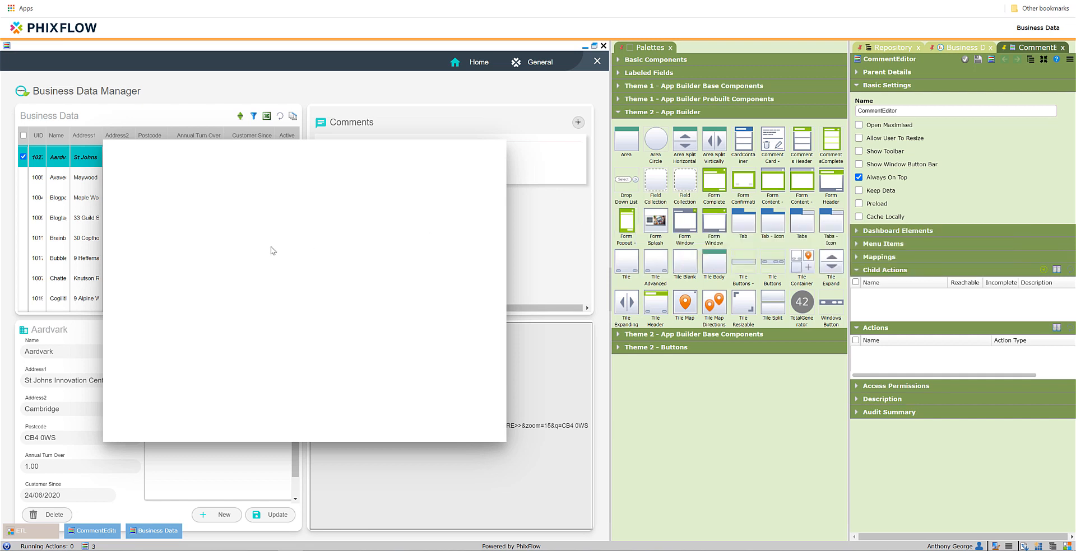
text(CommentsE)
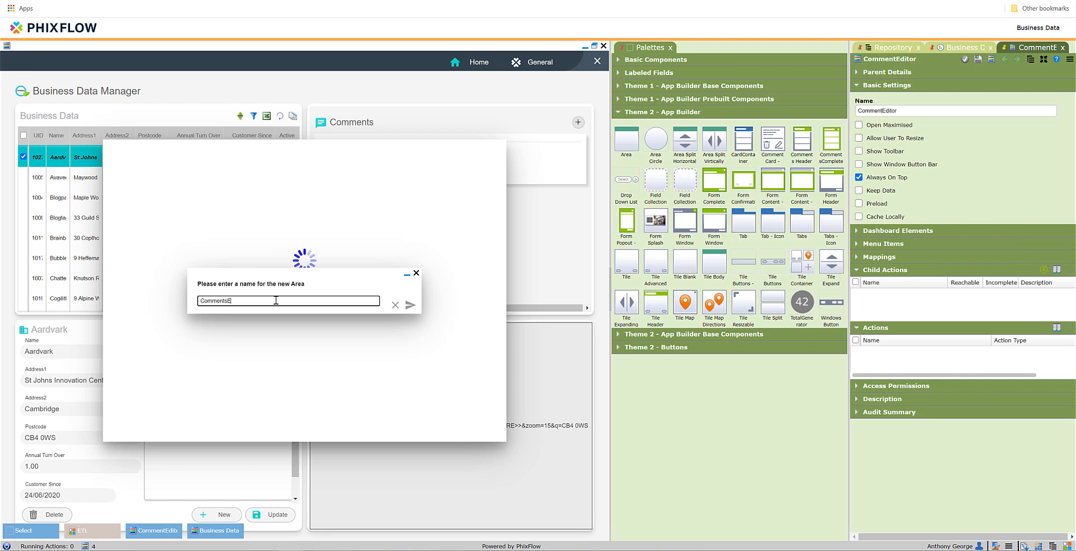
text(ditorForm)
key(Return)
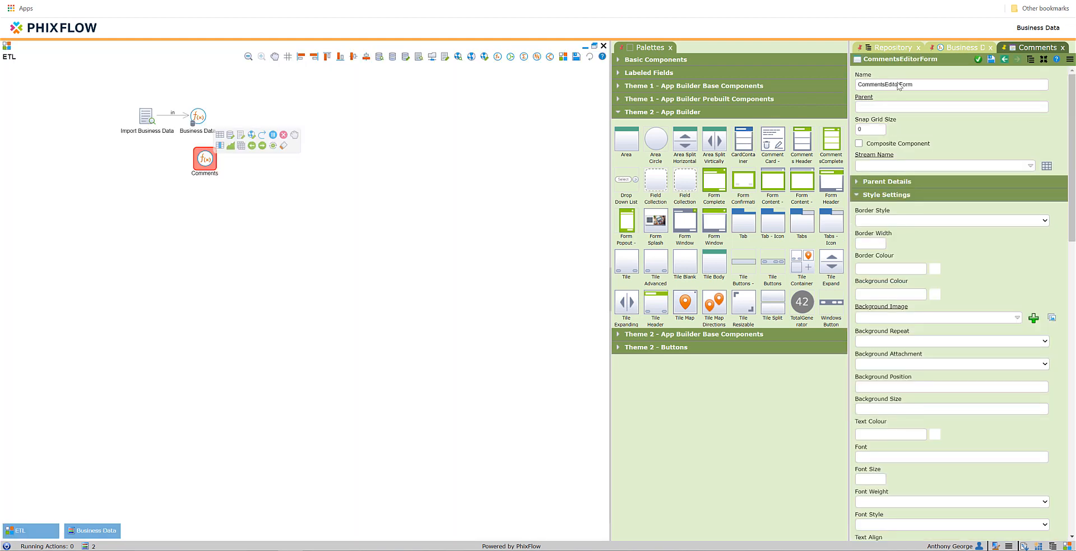
Reopen the CommentEditor dashboard from the repository and bring up the Comments stream's attributes alongside it.
click(1003, 59)
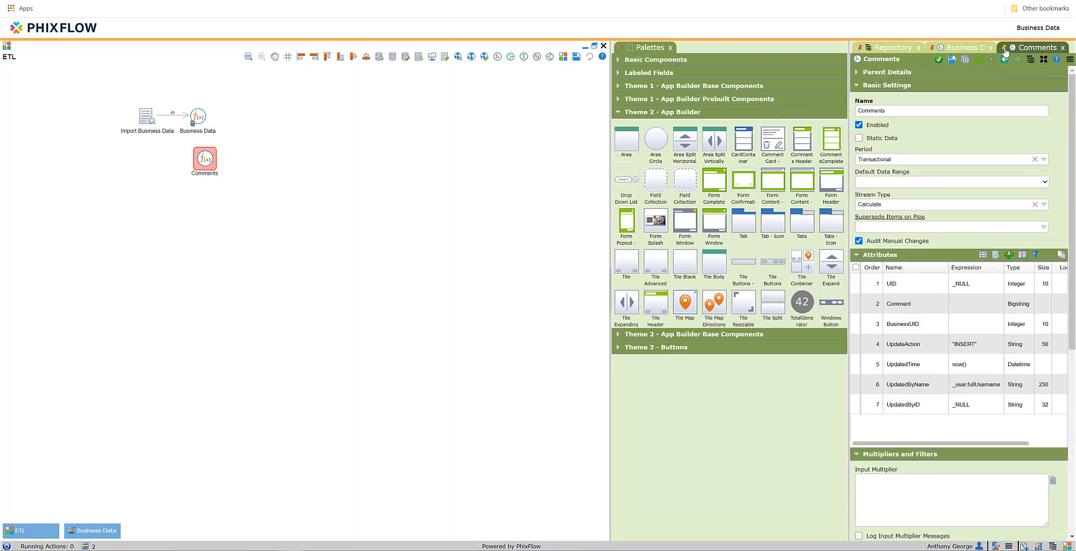
click(891, 48)
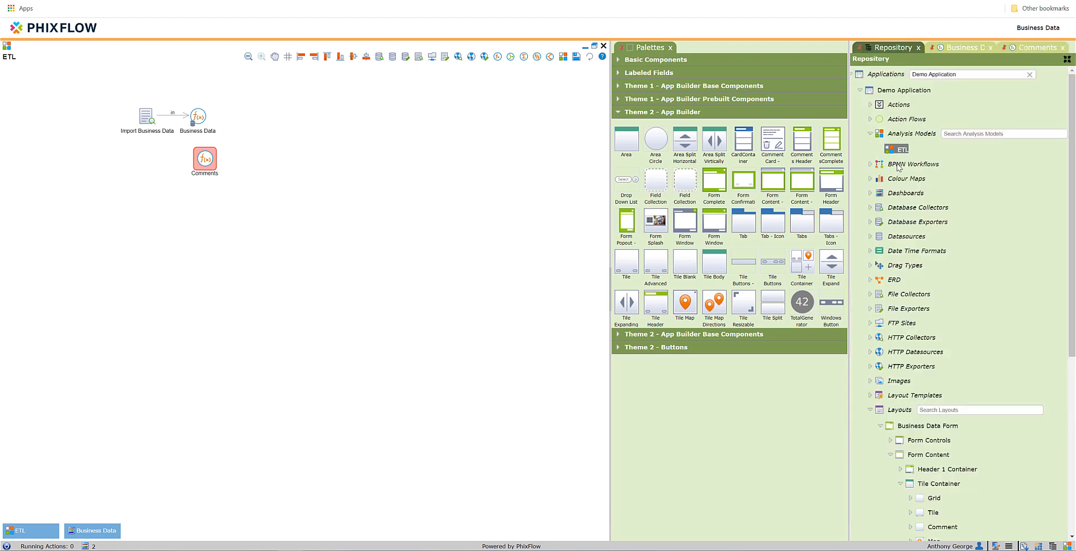
click(870, 192)
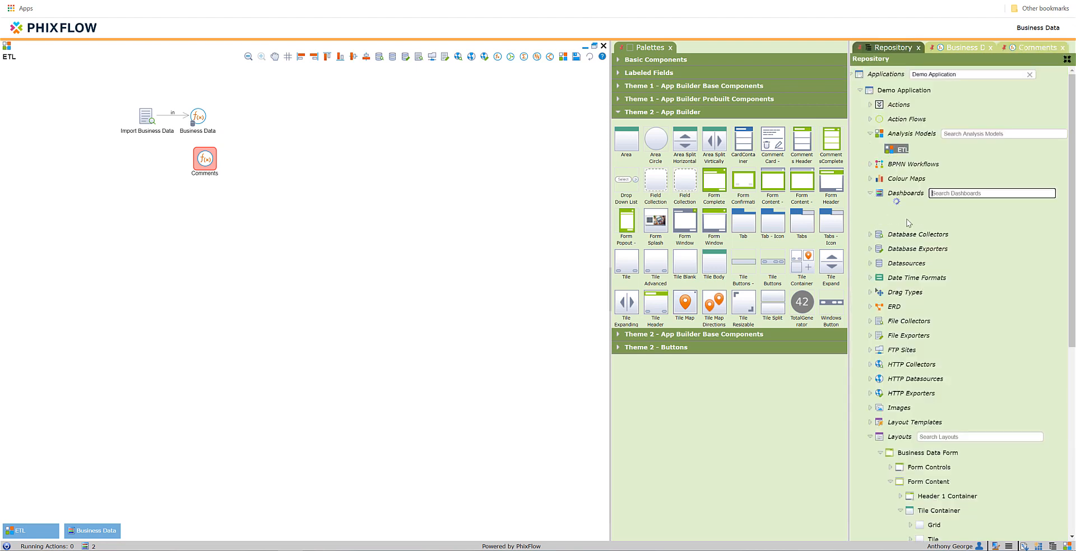
right_click(911, 227)
click(931, 238)
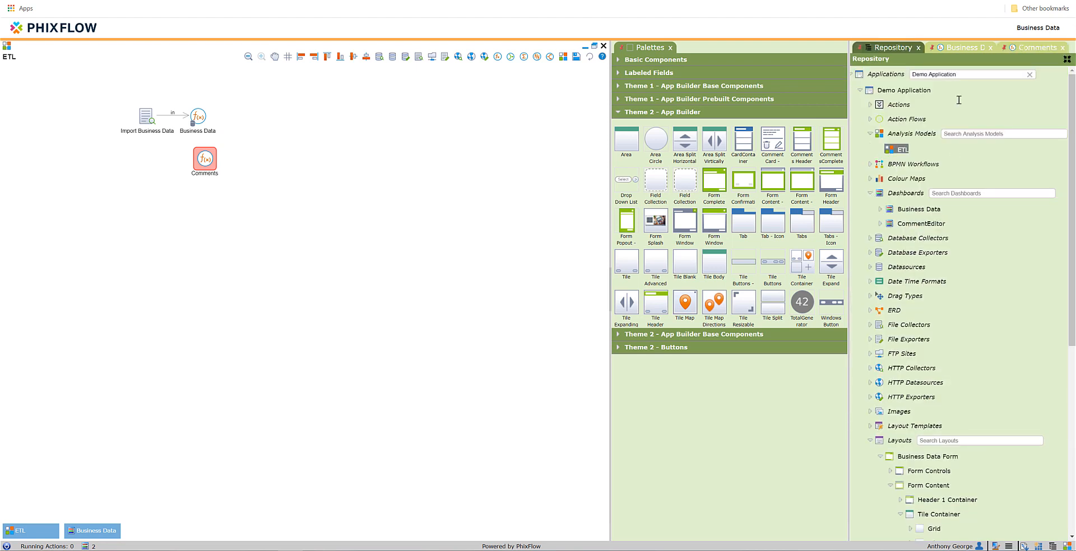
click(1036, 48)
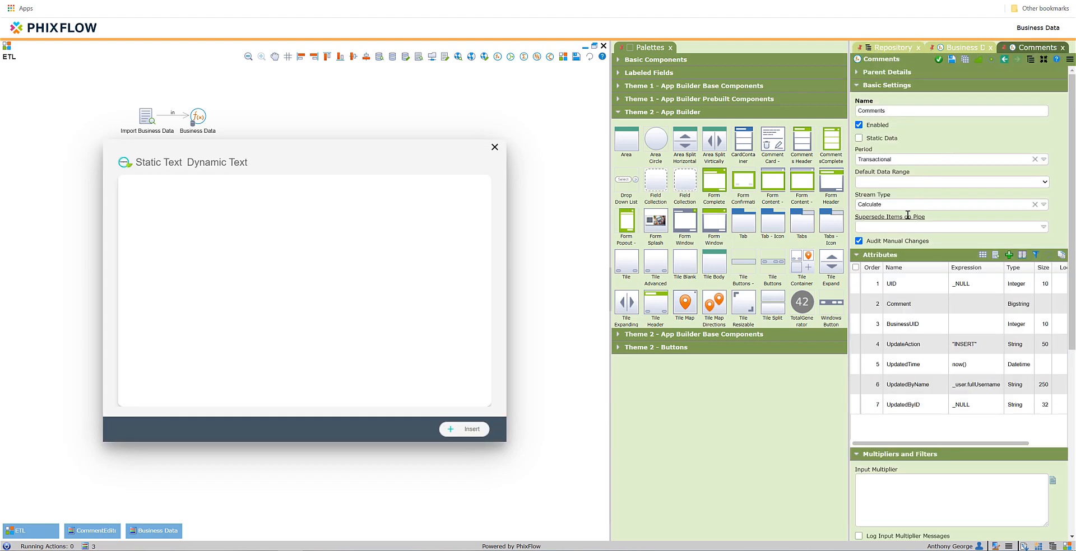
Add the Comment attribute to the popout form's content area and make Comments the form's backing stream.
drag(903, 306, 346, 292)
drag(898, 304, 235, 293)
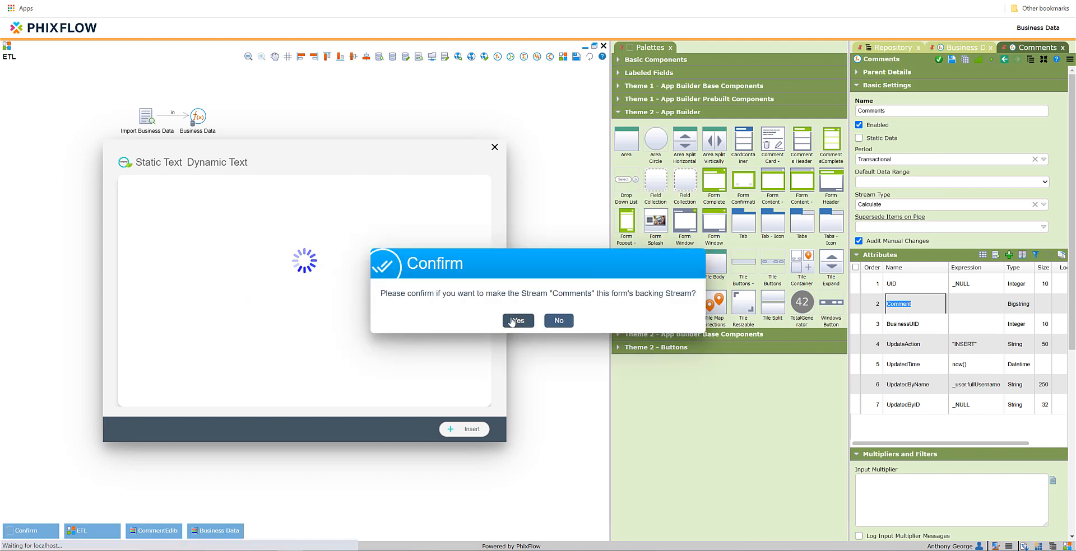
click(511, 322)
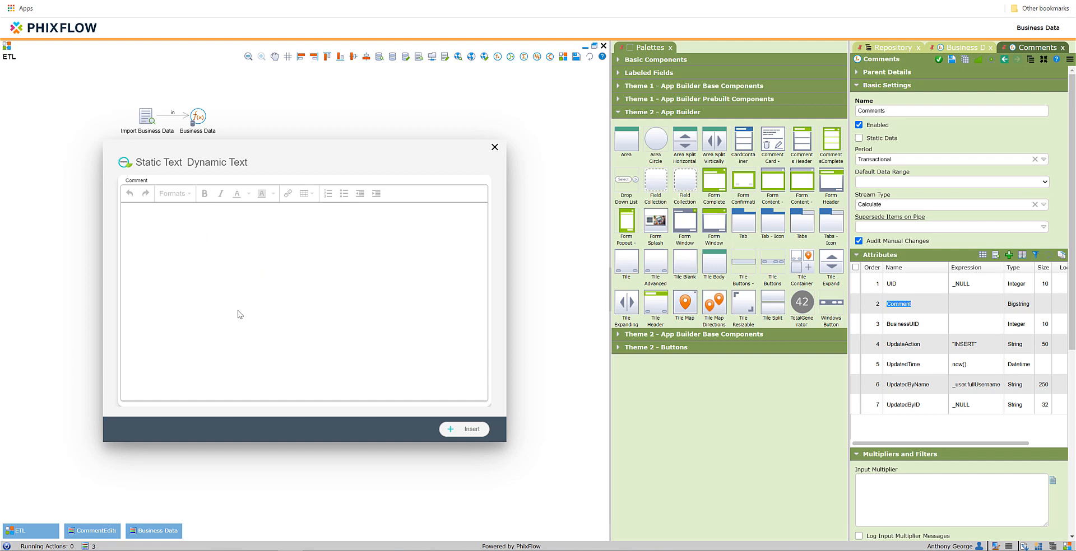
Set the popout form's static header display text to "Coment for:" and apply it.
click(149, 162)
double_click(149, 162)
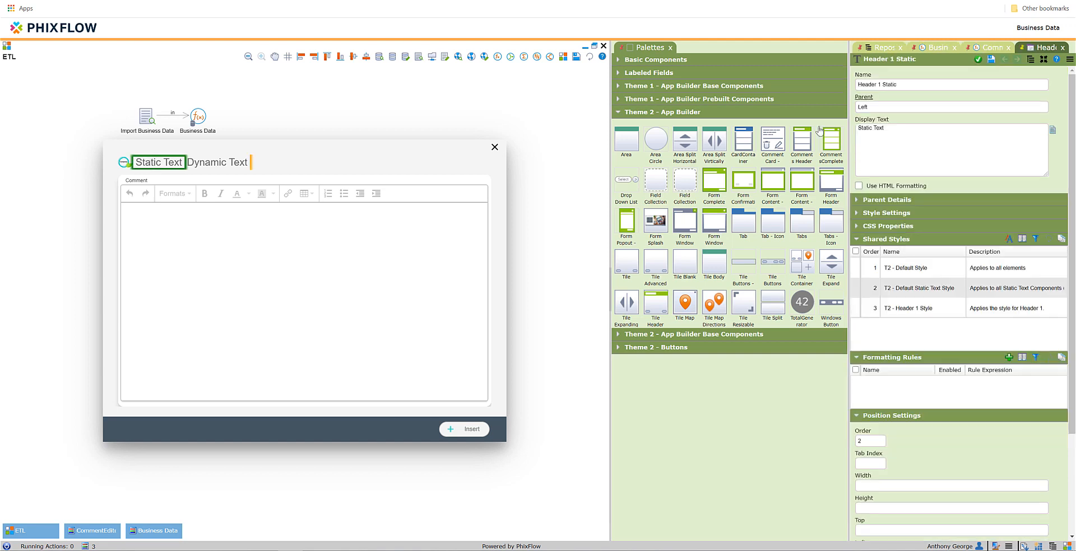
text(Q)
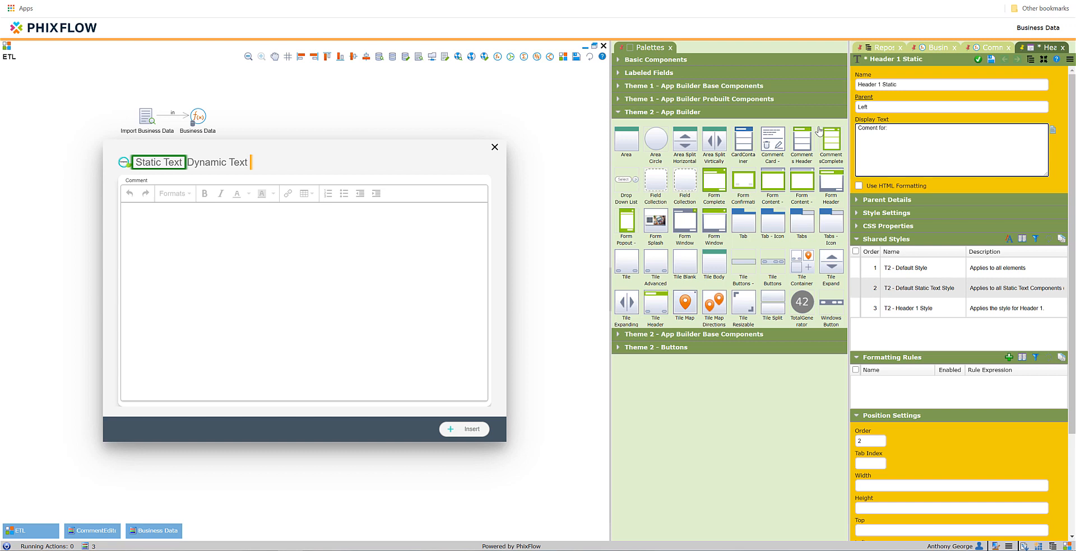
click(978, 59)
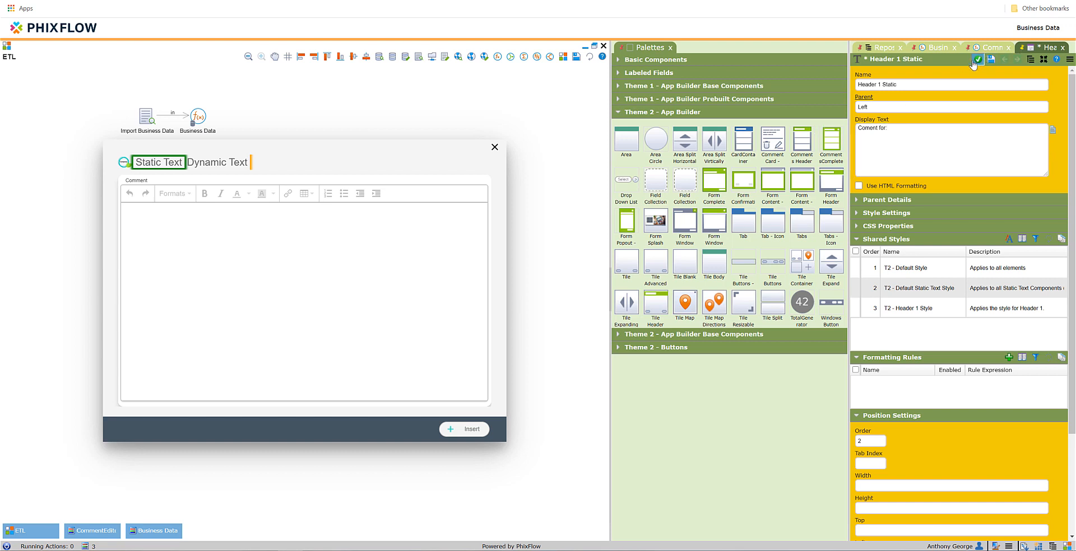
Rename the popout form header's dynamic text element as BusinessName and apply it.
click(226, 162)
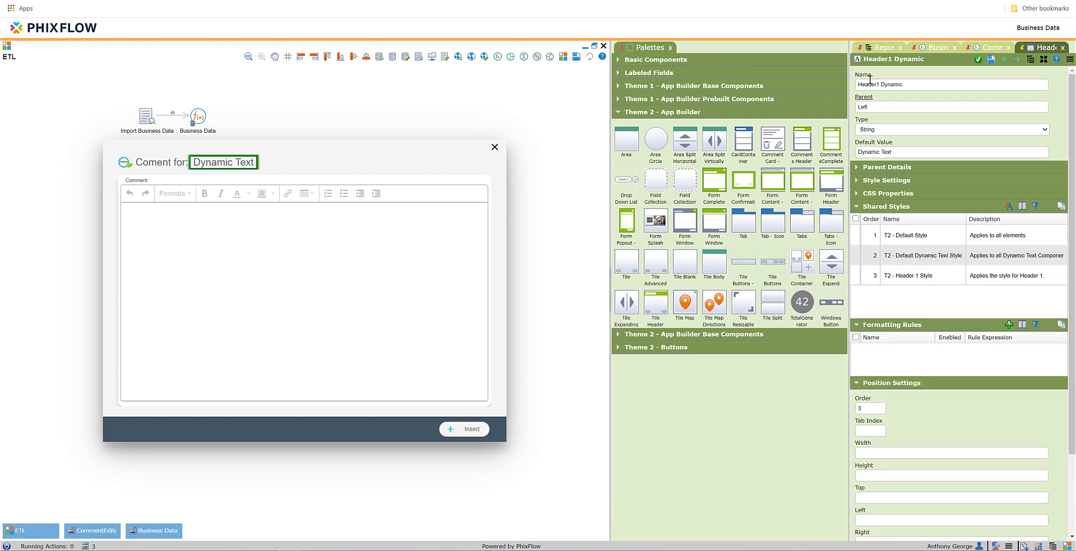
drag(922, 81, 822, 83)
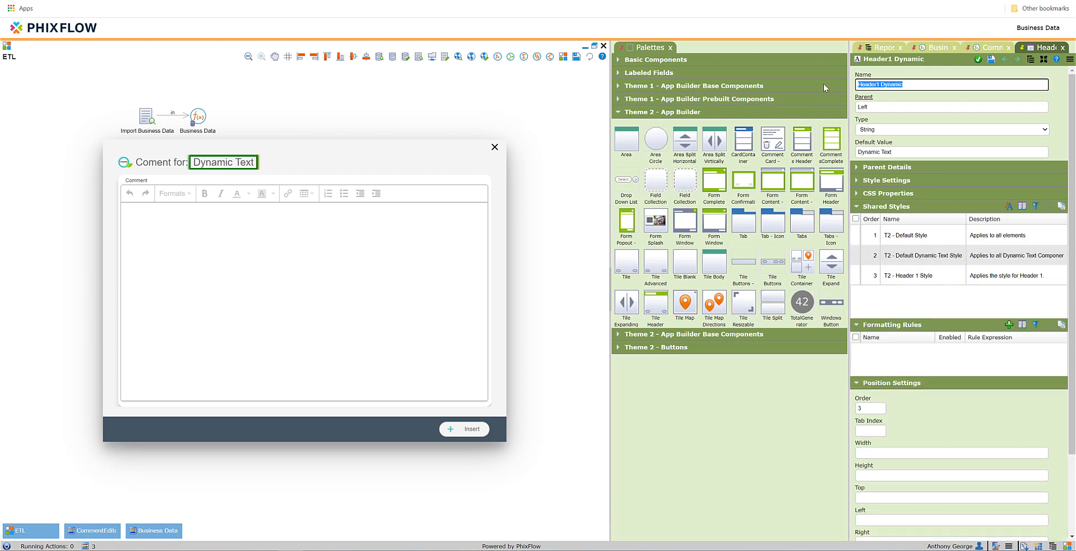
text(BusinessName)
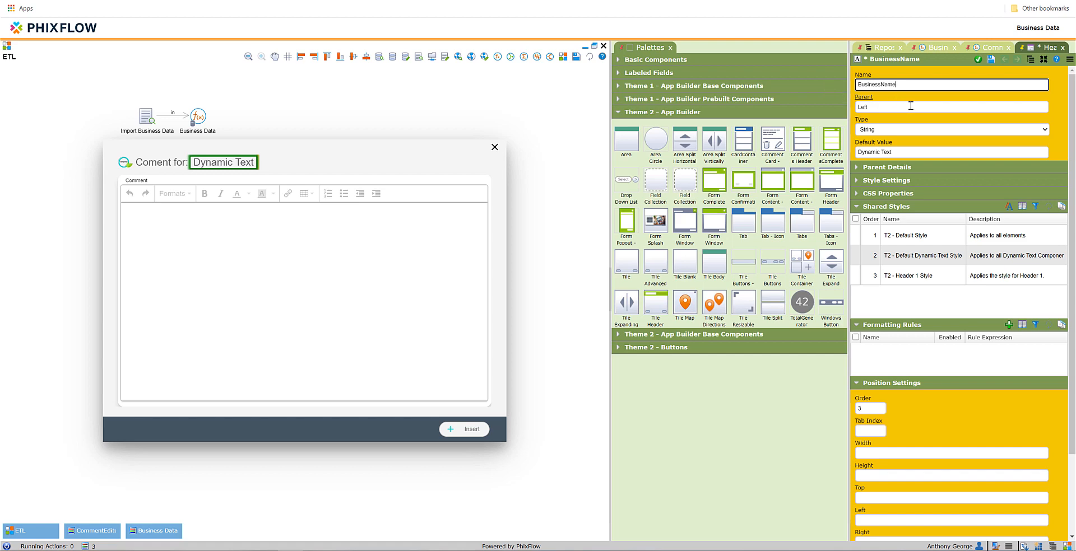
click(976, 60)
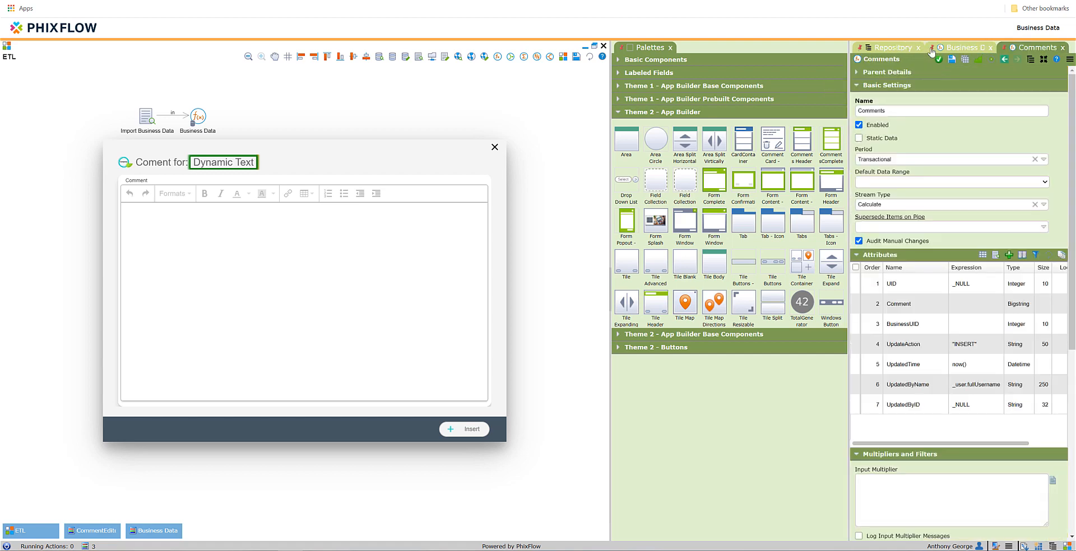
Attach the CommentEditor dashboard from the repository to the Comments tile's add comment button as an action.
click(891, 47)
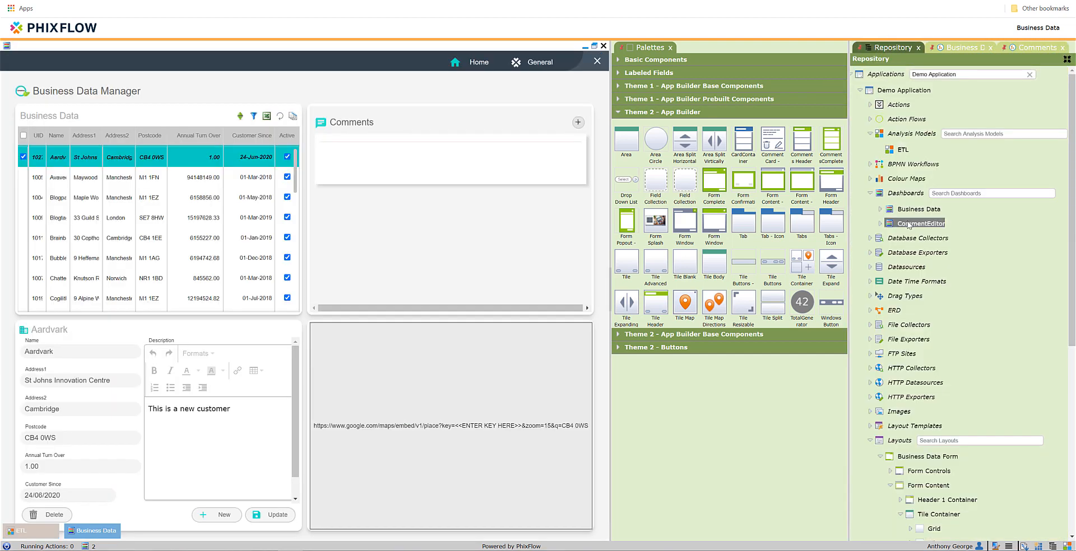
mouse_move(908, 224)
mouse_down()
mouse_move(562, 160)
mouse_move(578, 124)
mouse_up()
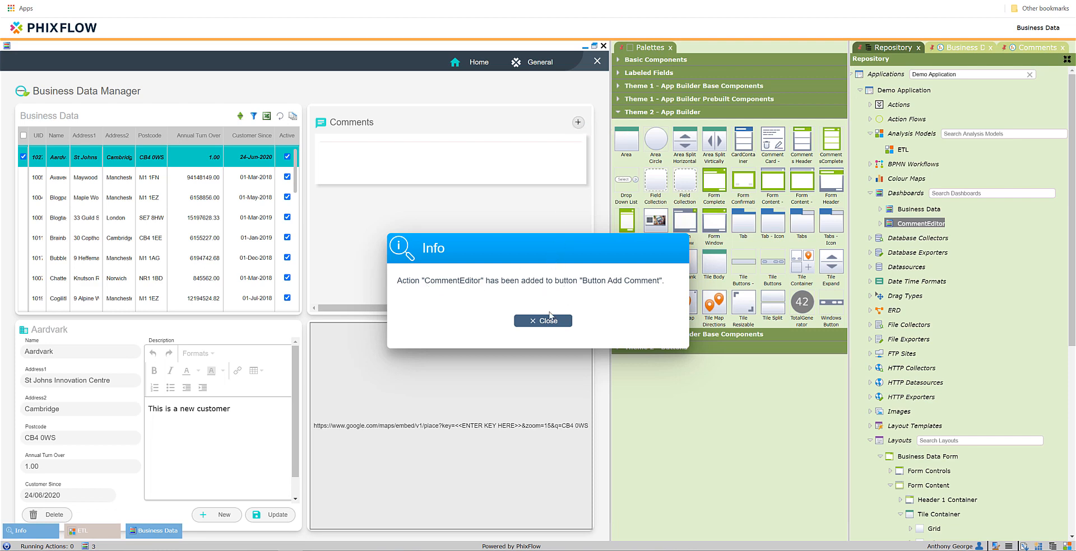
click(541, 321)
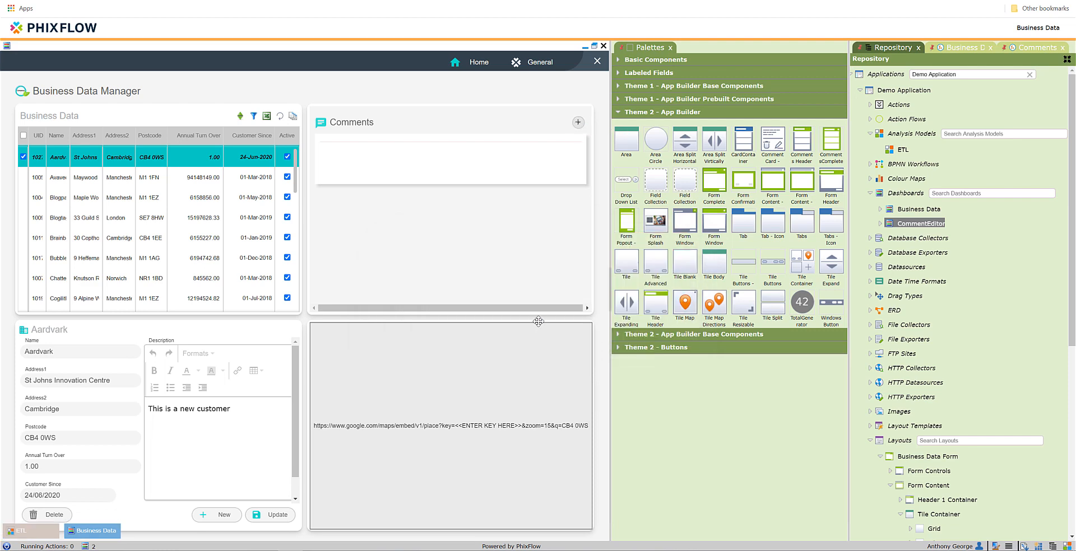
Lock the Business Data Manager layout, test that the add comment button opens the comment popout, and close it.
right_click(545, 106)
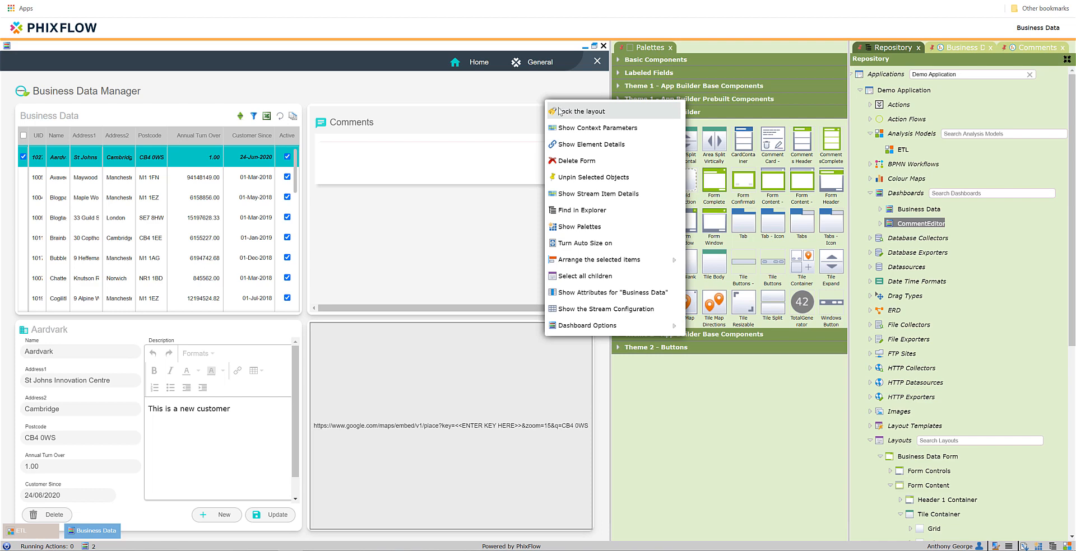
click(559, 111)
click(578, 123)
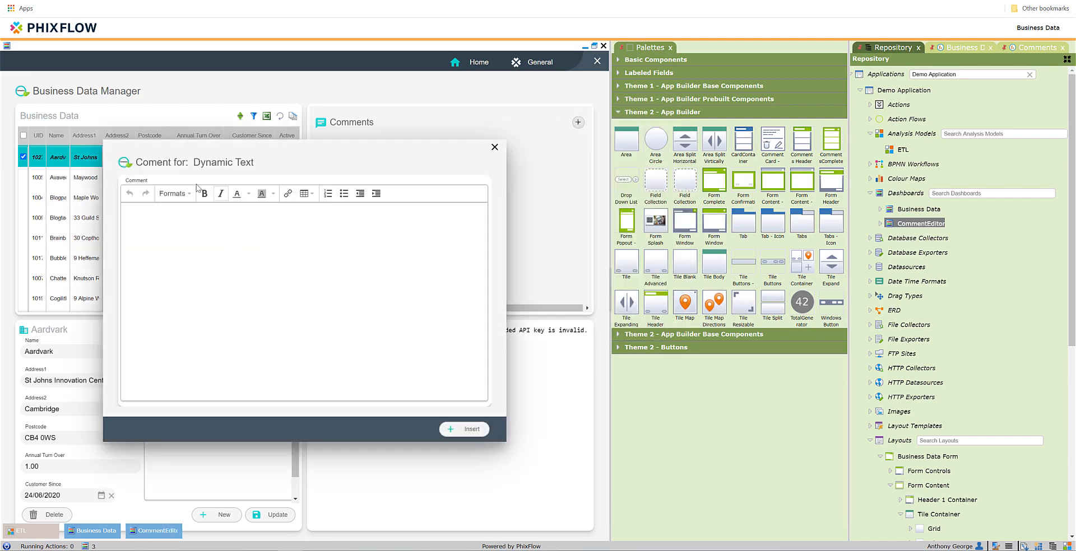
click(494, 147)
Unlock the layout and add the Business Data UID column to the add comment button's action as context parameter BusinessUID.
right_click(508, 95)
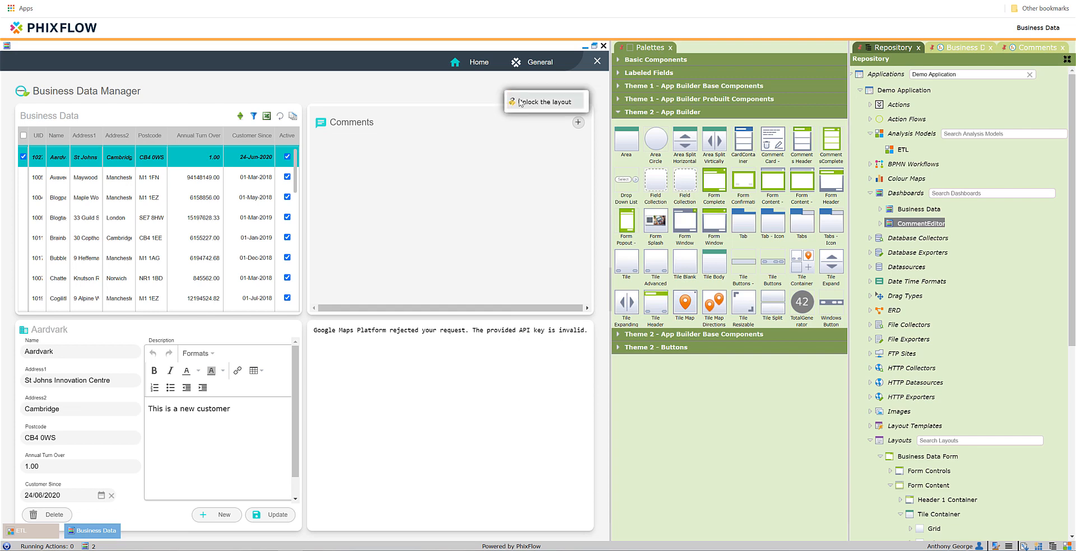
click(520, 102)
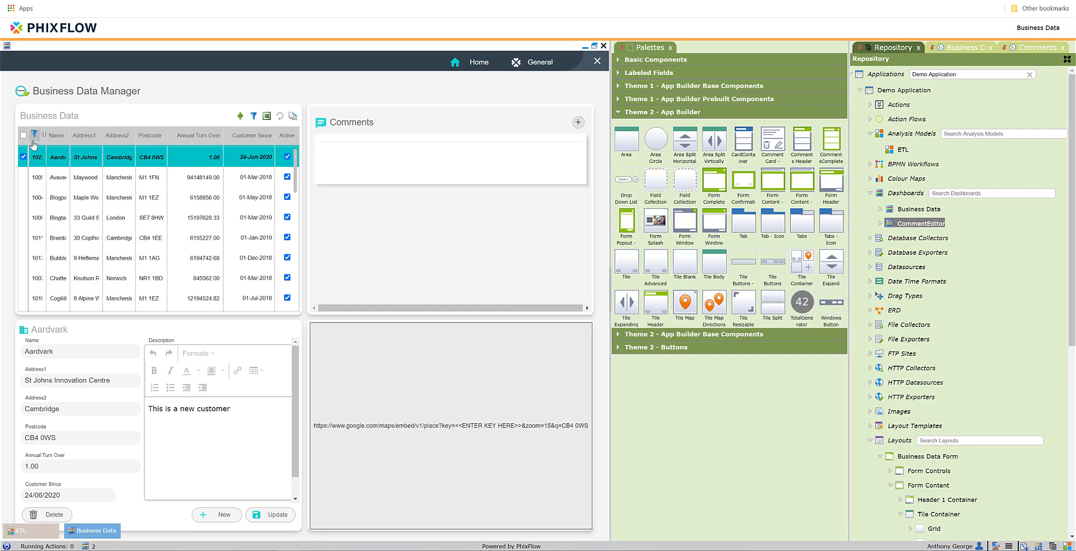
drag(42, 135, 577, 123)
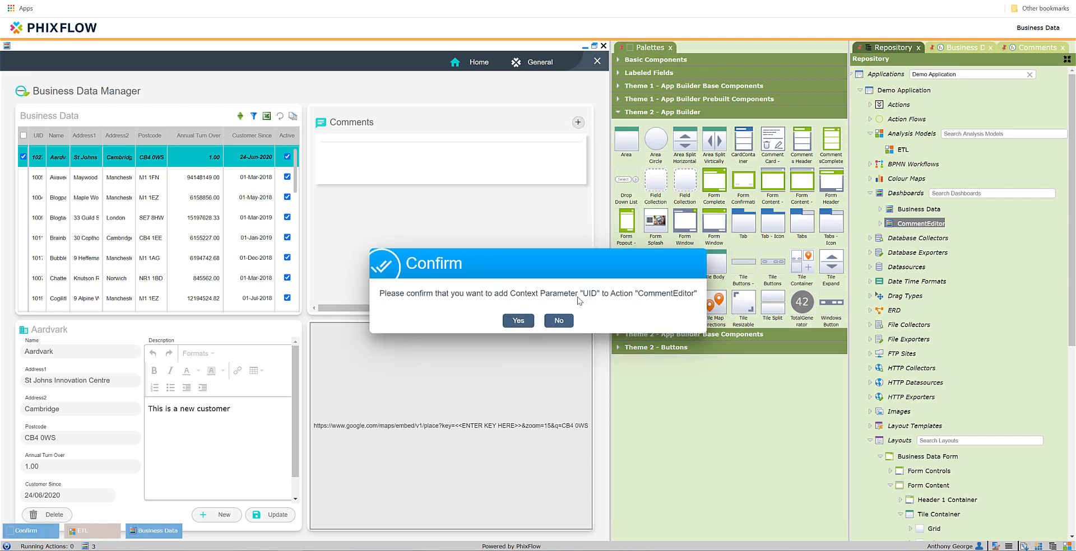
click(518, 321)
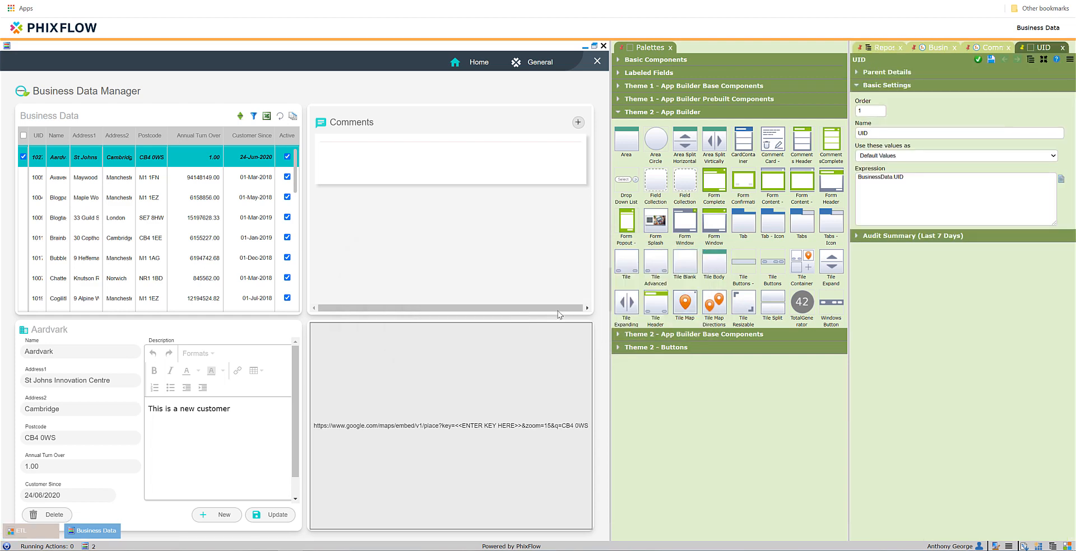
click(860, 133)
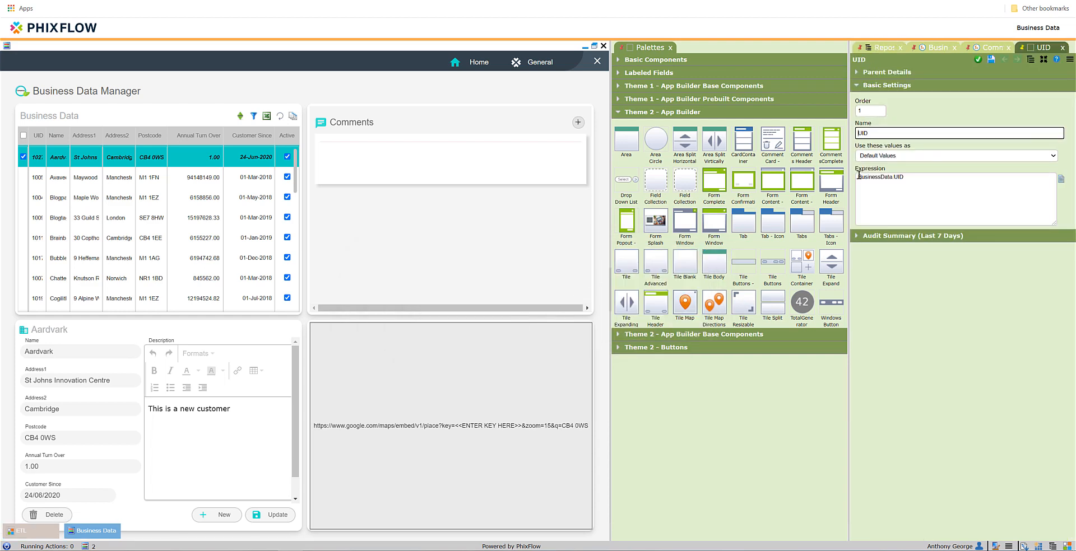
text(Business)
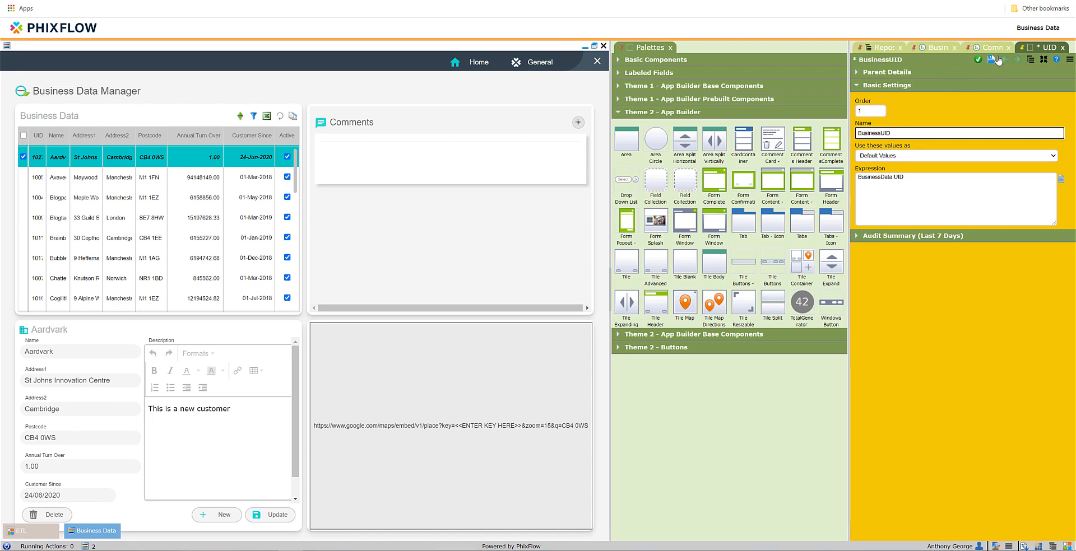
click(977, 61)
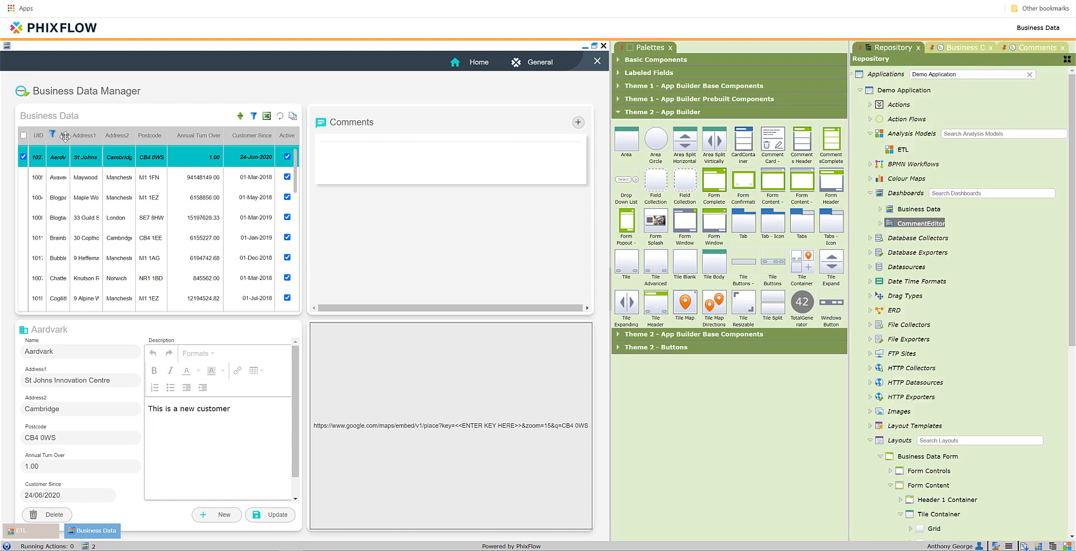
Add the Business Data Name column to the add comment button's action as a context parameter named BusinessName.
drag(65, 136, 578, 121)
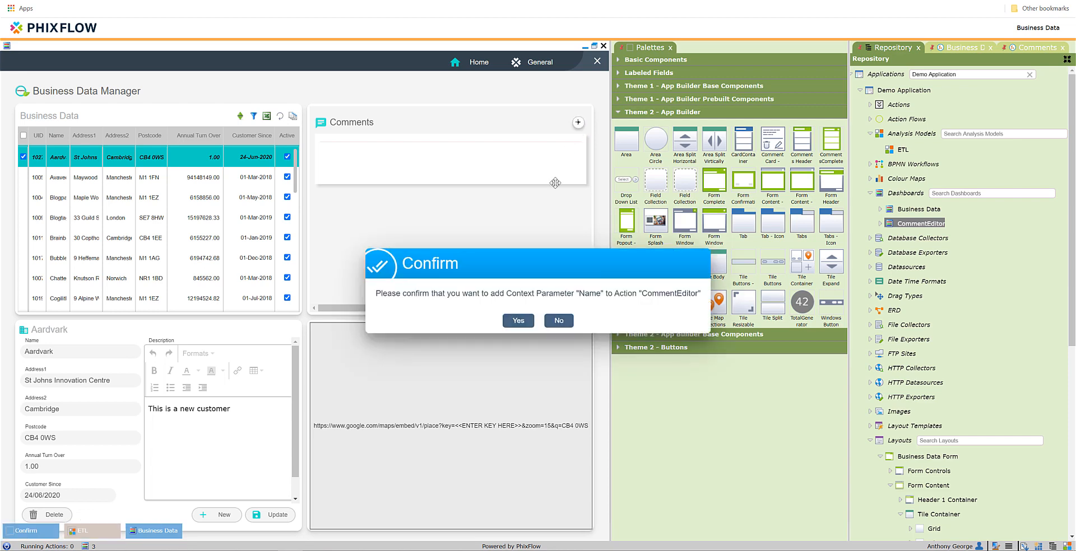
click(510, 320)
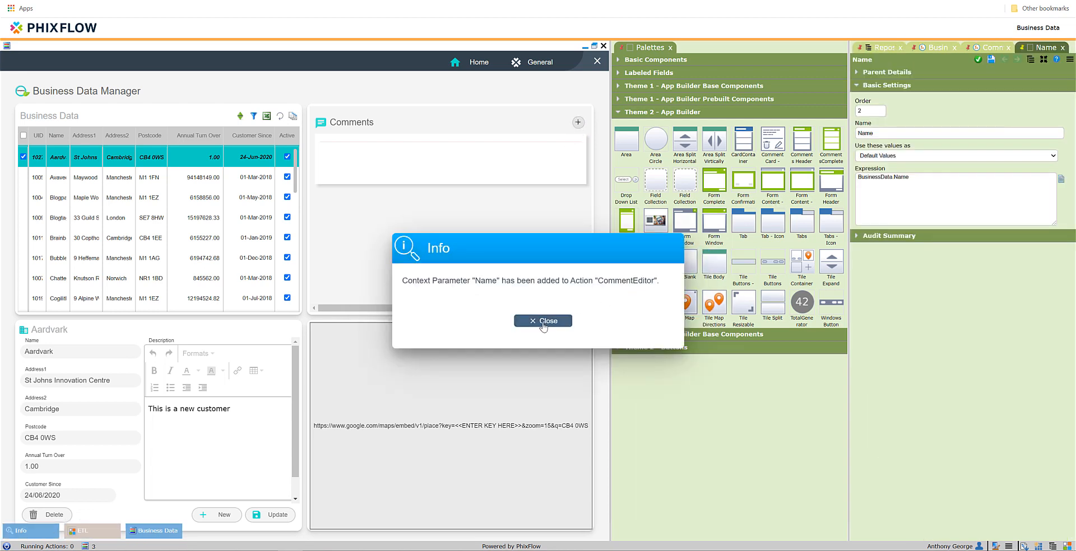
click(542, 322)
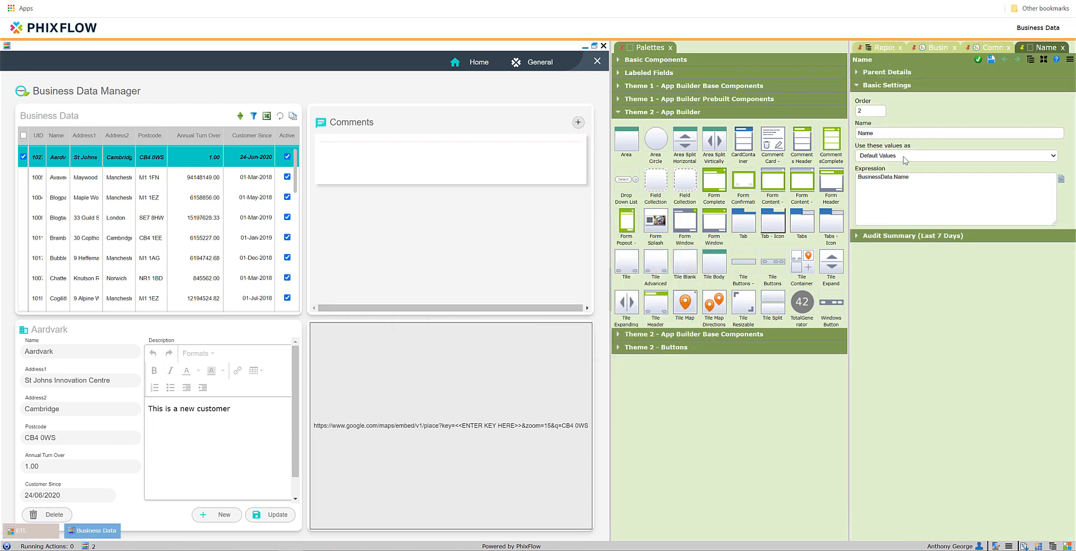
click(858, 133)
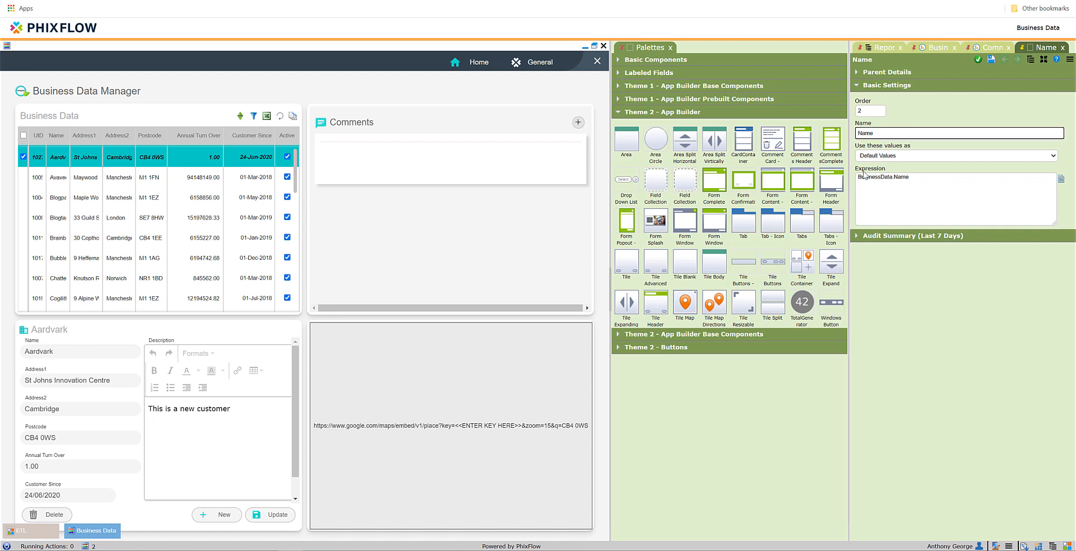
text(Business)
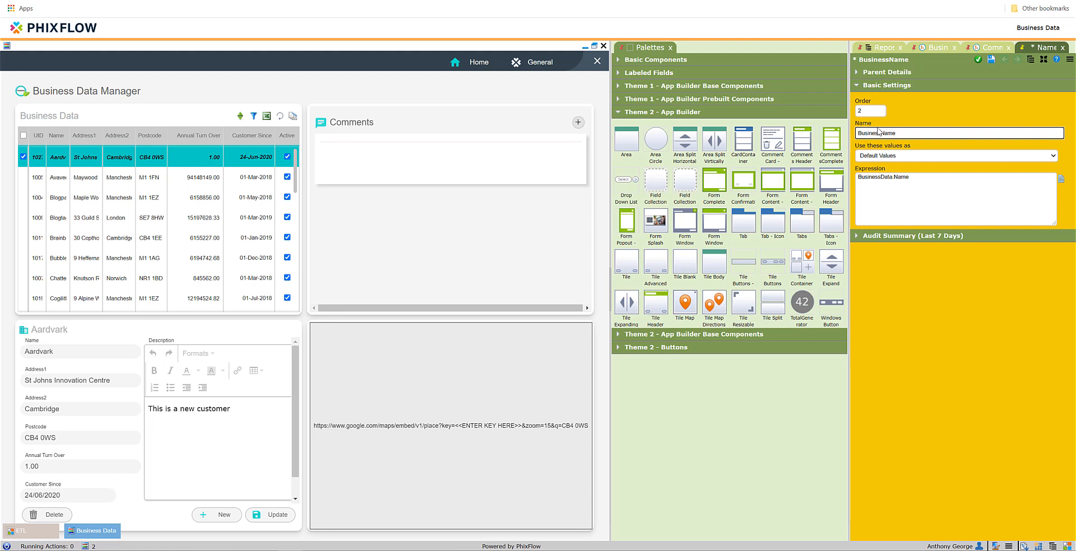
click(989, 60)
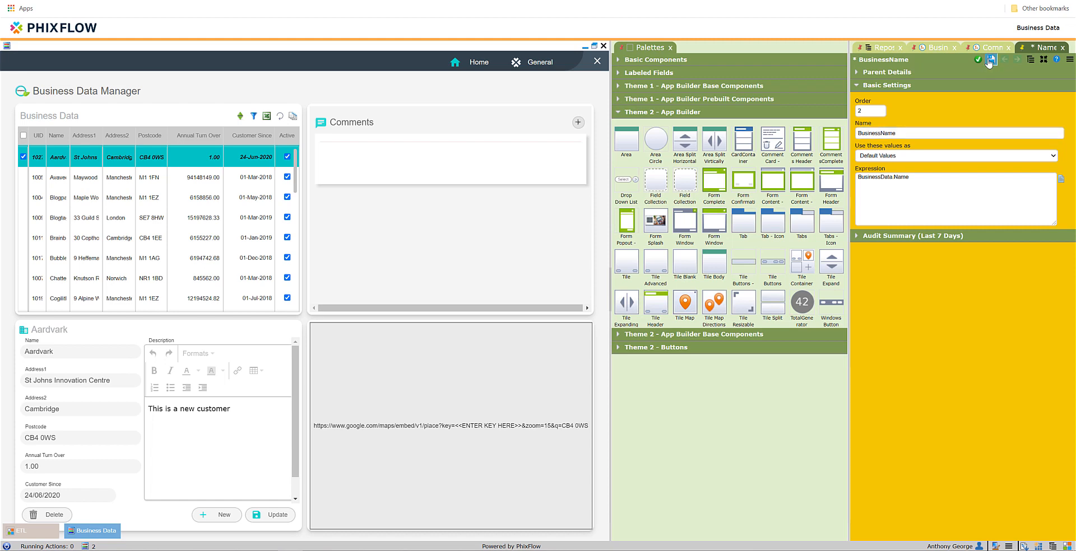
click(976, 62)
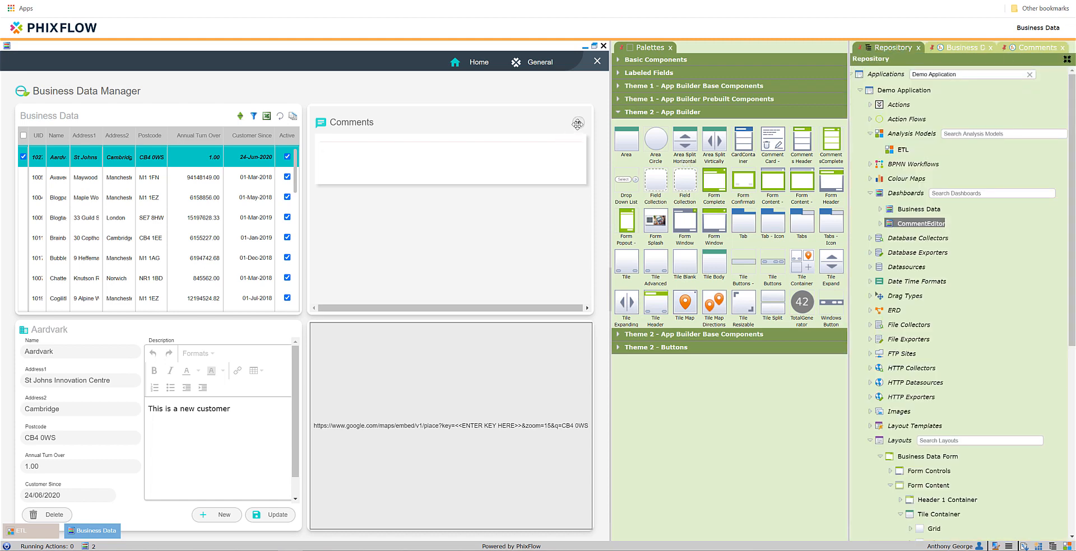
Lock the layout and open the comment popout for the selected Aardvark record to test the header.
right_click(532, 99)
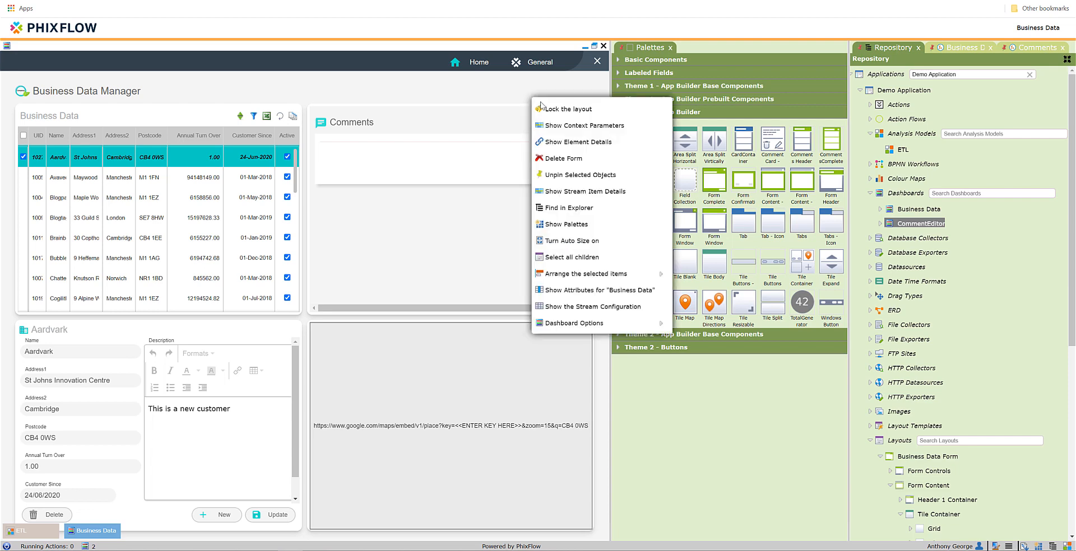
click(581, 114)
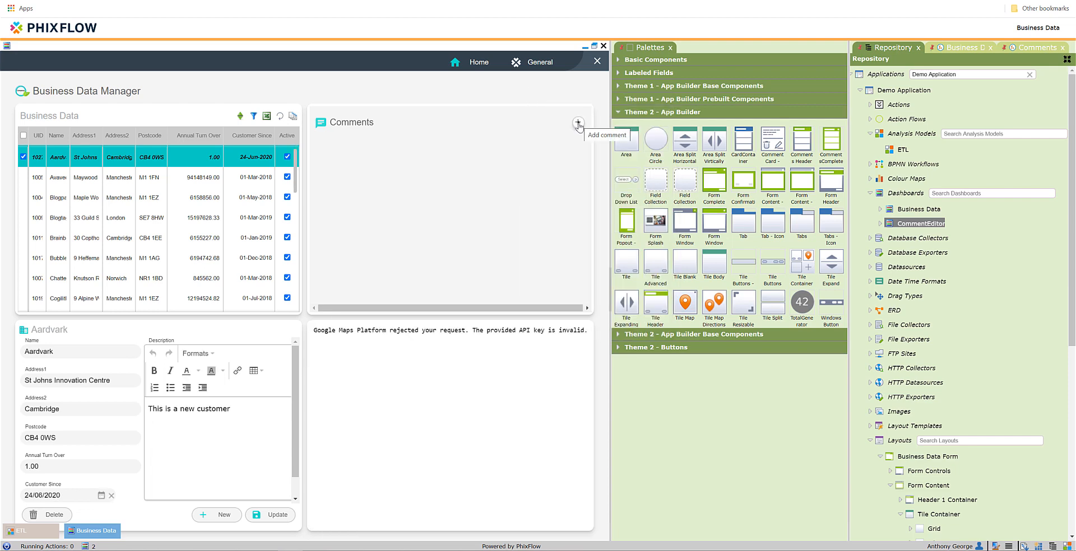
click(578, 124)
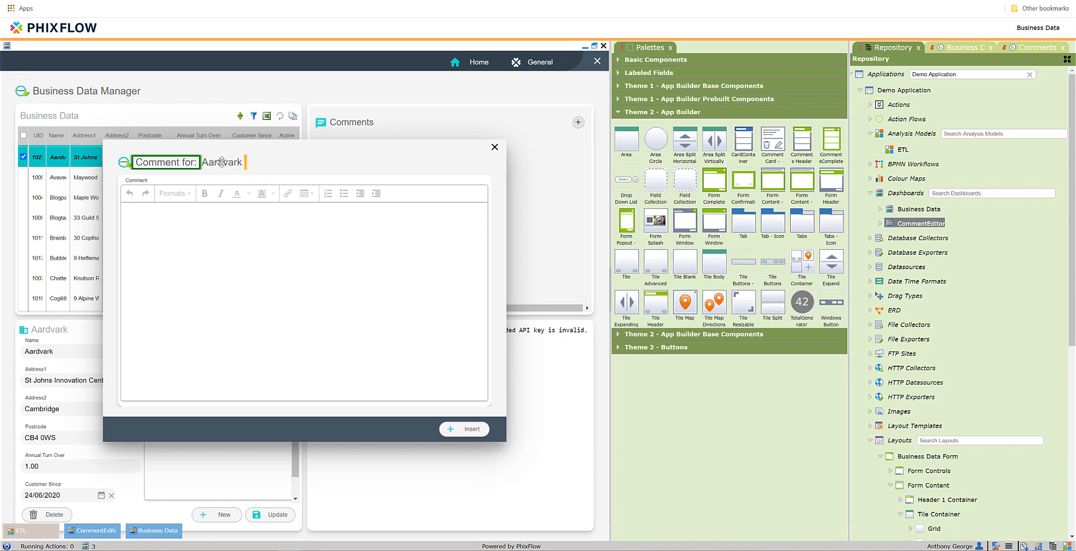
Inspect the context parameters passed to the CommentEditor popout, lock its layout and close it.
right_click(313, 163)
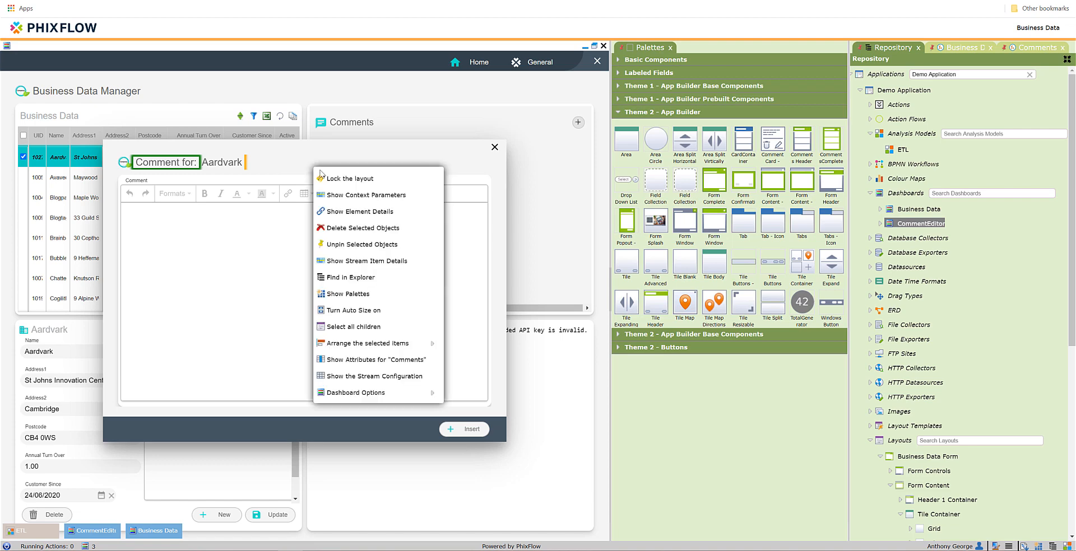
click(371, 195)
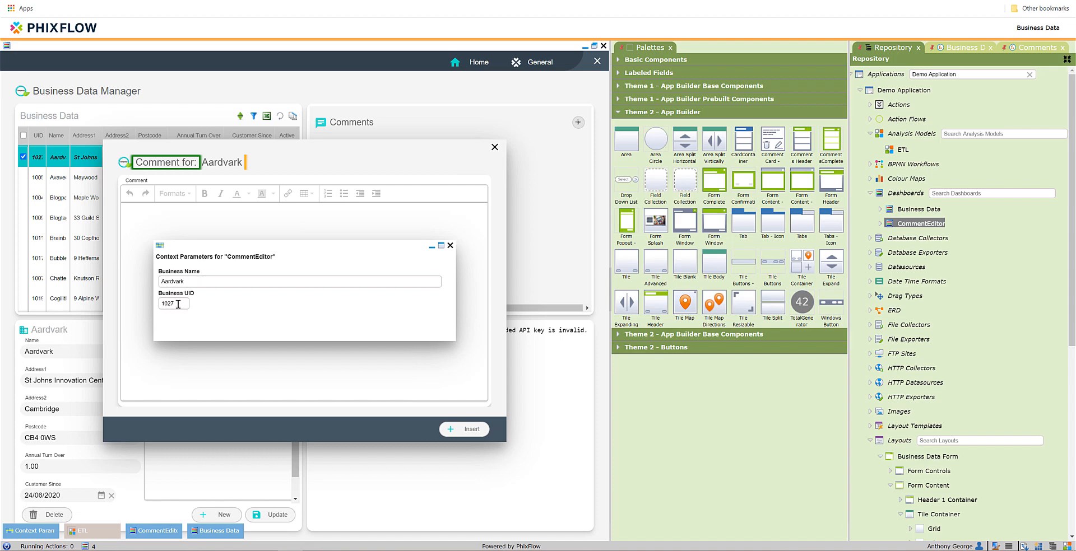
click(450, 245)
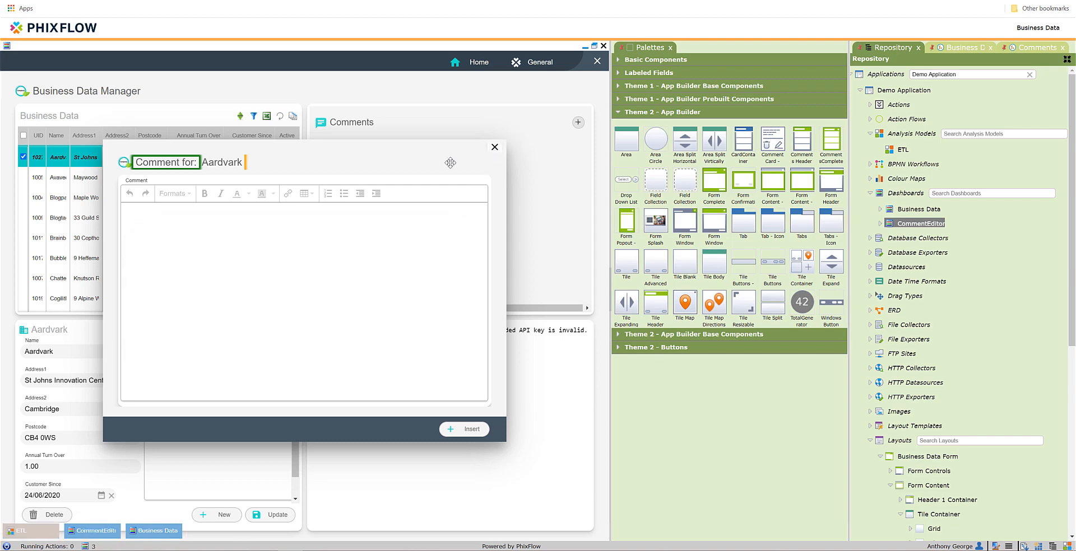
right_click(450, 162)
click(474, 176)
click(494, 147)
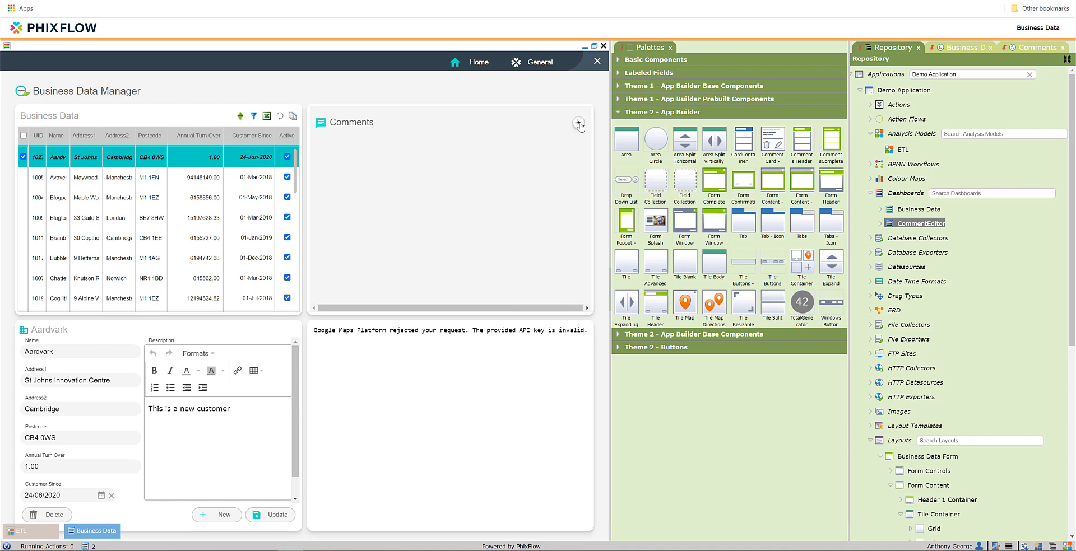
Rename the CommentEditor action in the repository as NewComment, apply it and show its context parameters.
click(871, 105)
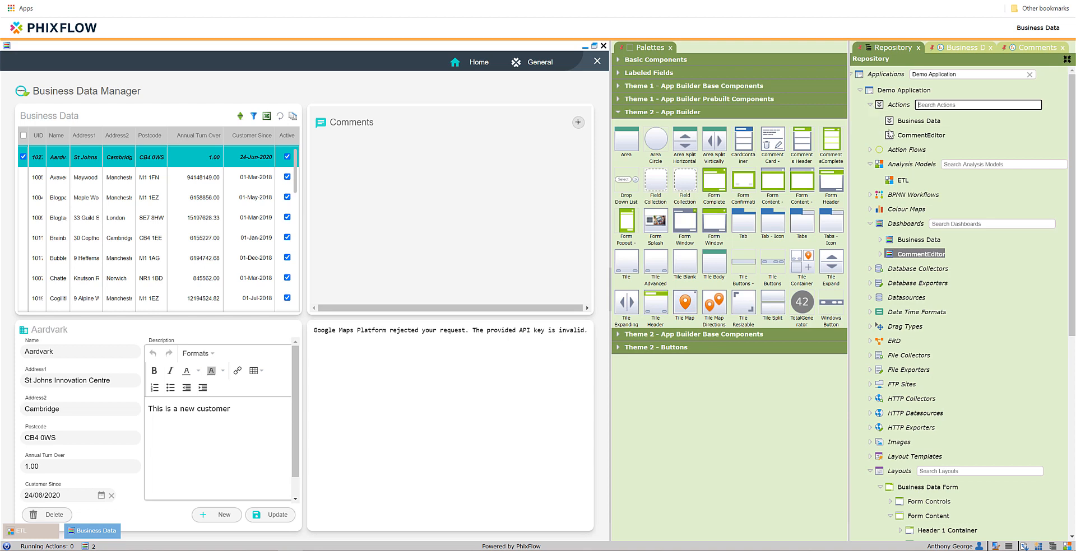
right_click(909, 138)
click(929, 165)
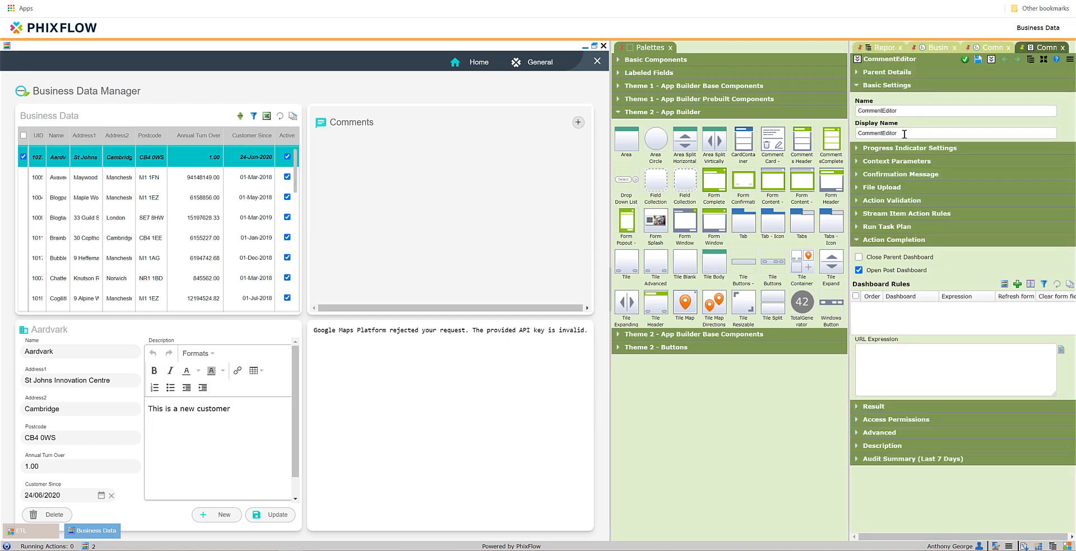
double_click(904, 111)
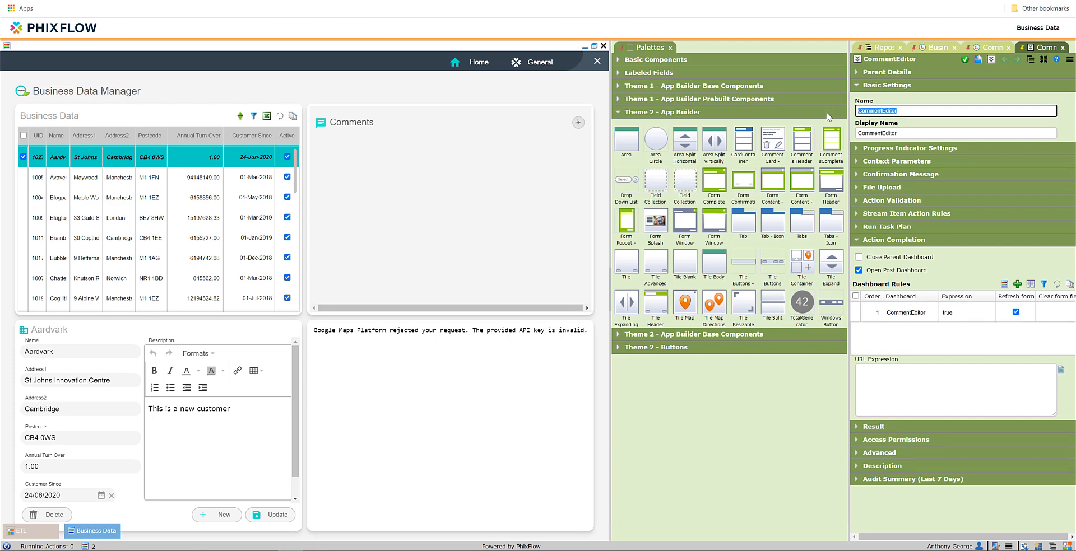
text(New)
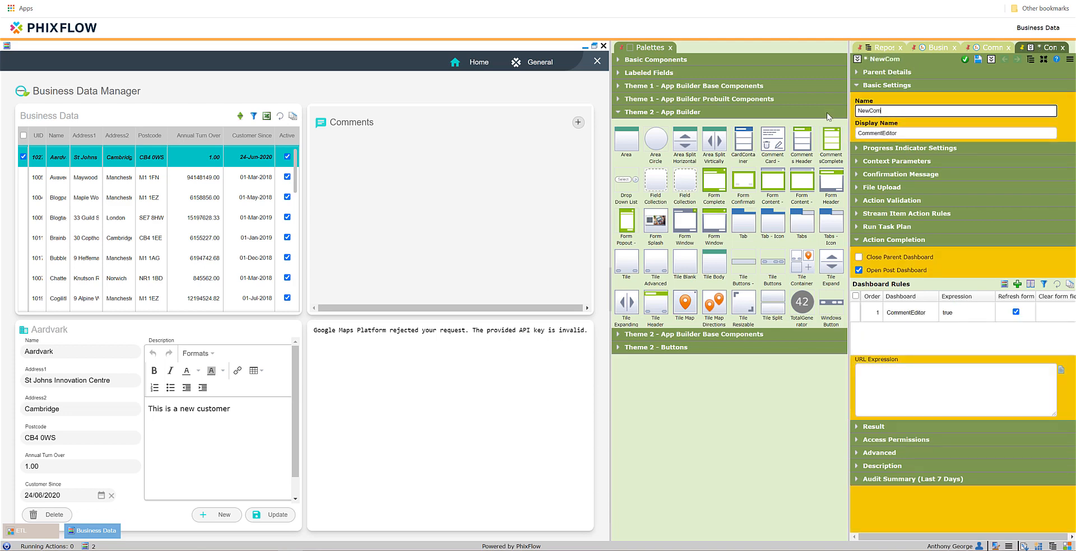
click(979, 59)
click(858, 164)
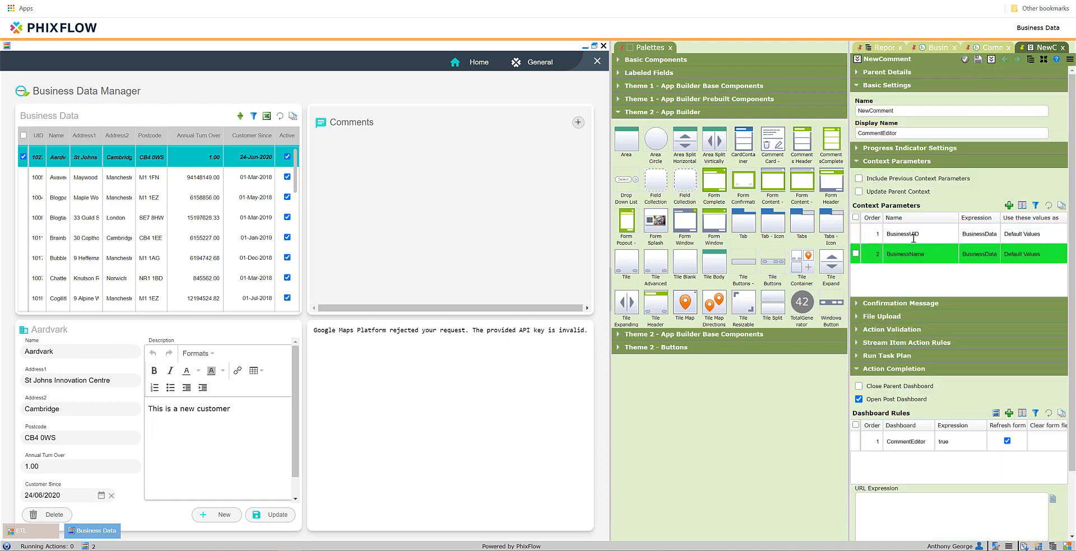
Add a context parameter named UID with the expression _NULL to the NewComment action.
click(1009, 205)
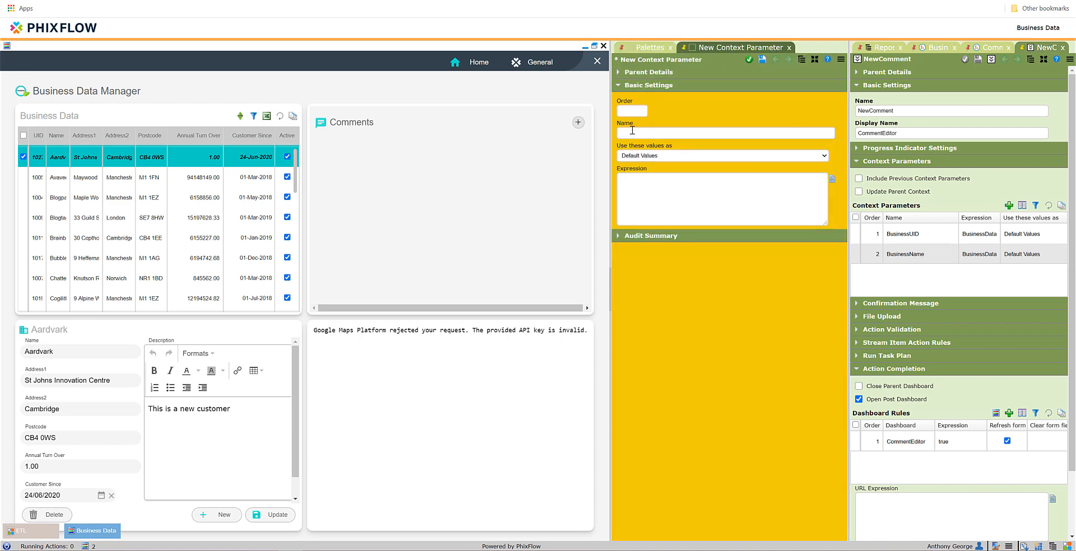
click(632, 131)
text(UID)
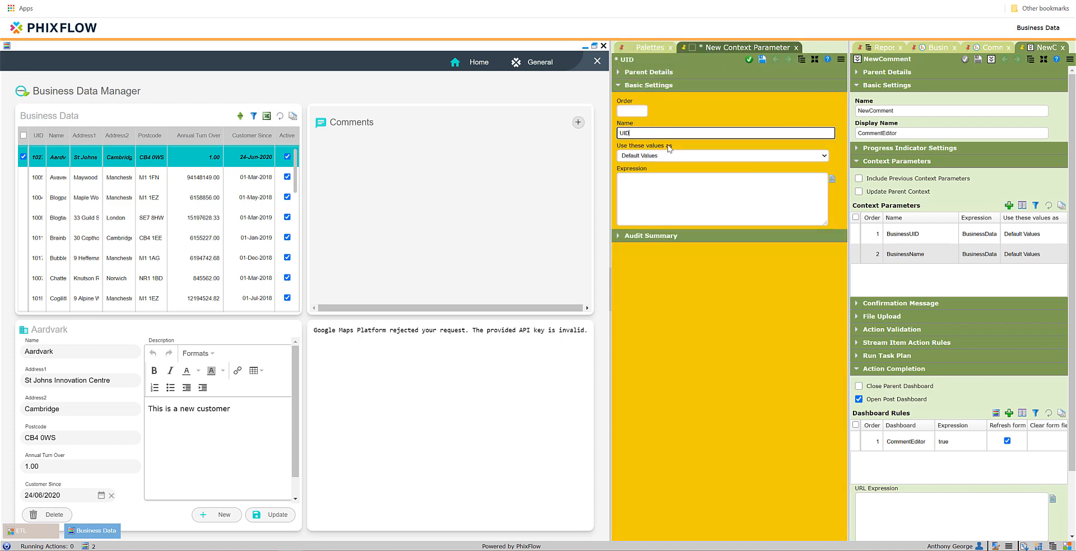
click(682, 182)
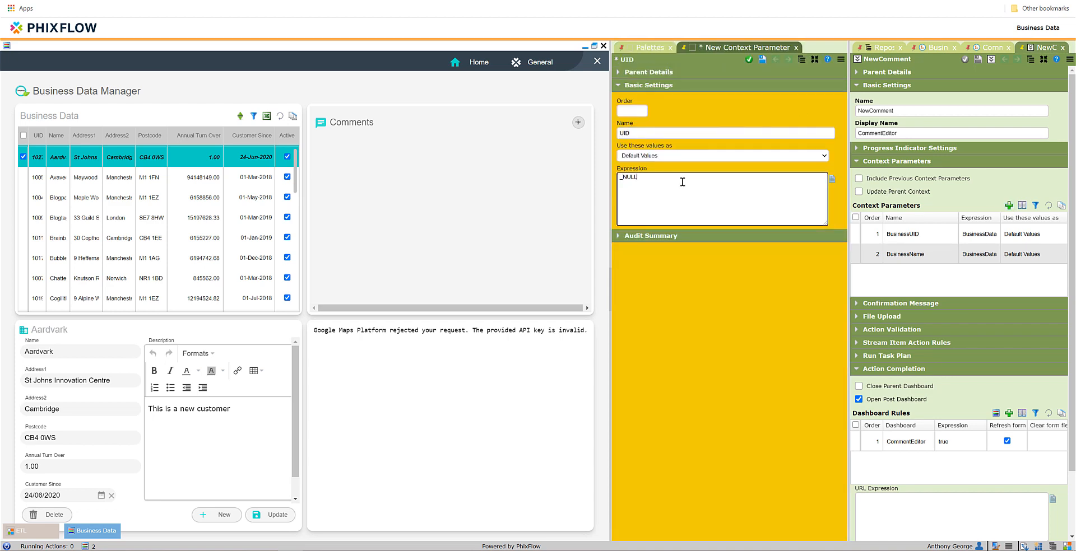
click(749, 59)
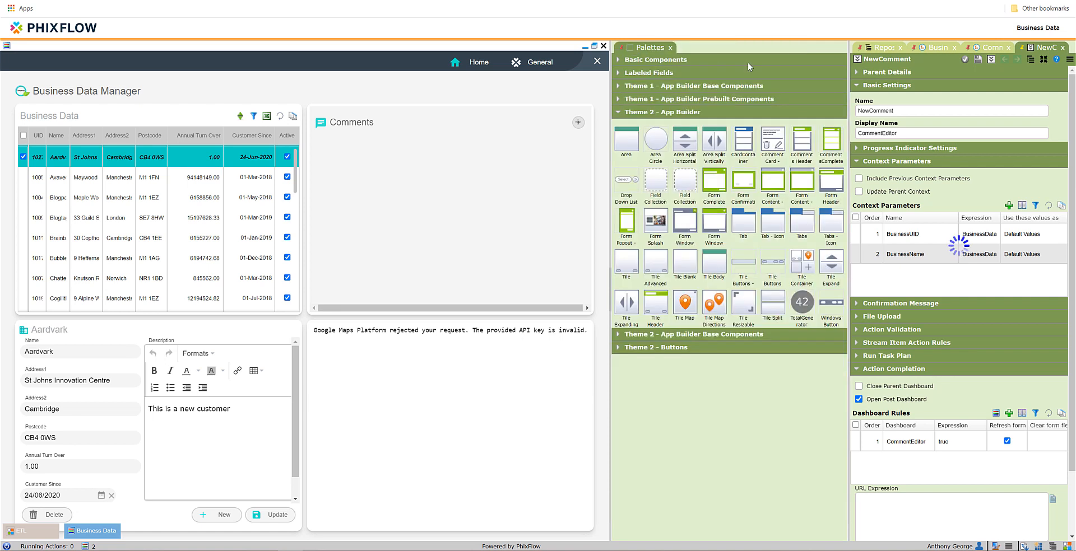
Move the UID context parameter to first place, above BusinessUID, and apply the NewComment action.
drag(907, 274, 903, 242)
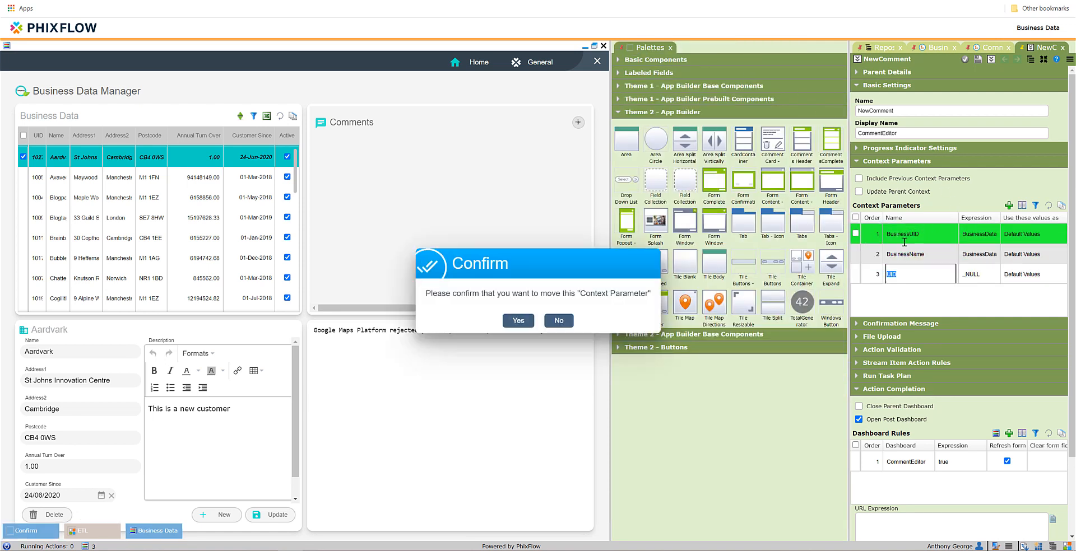
click(516, 323)
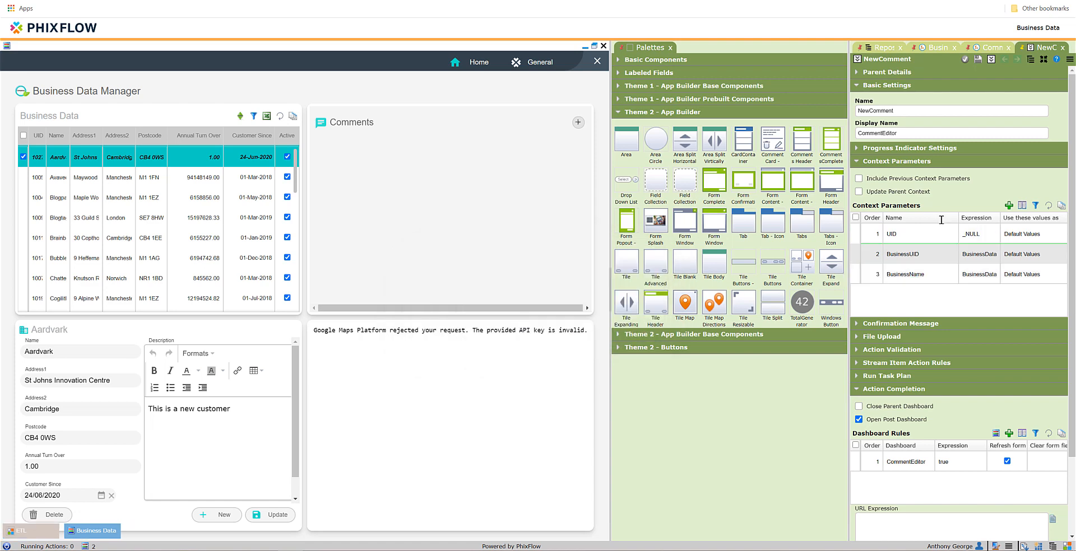
click(964, 61)
Open the comment popout for the selected Aardvark record and insert the comment "Test Comment".
click(578, 124)
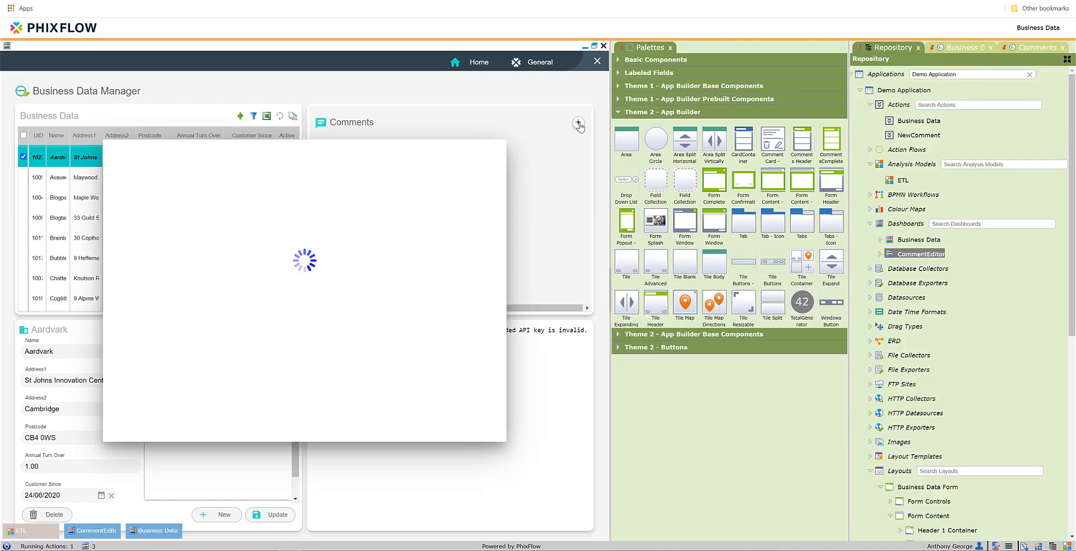
text(Test C)
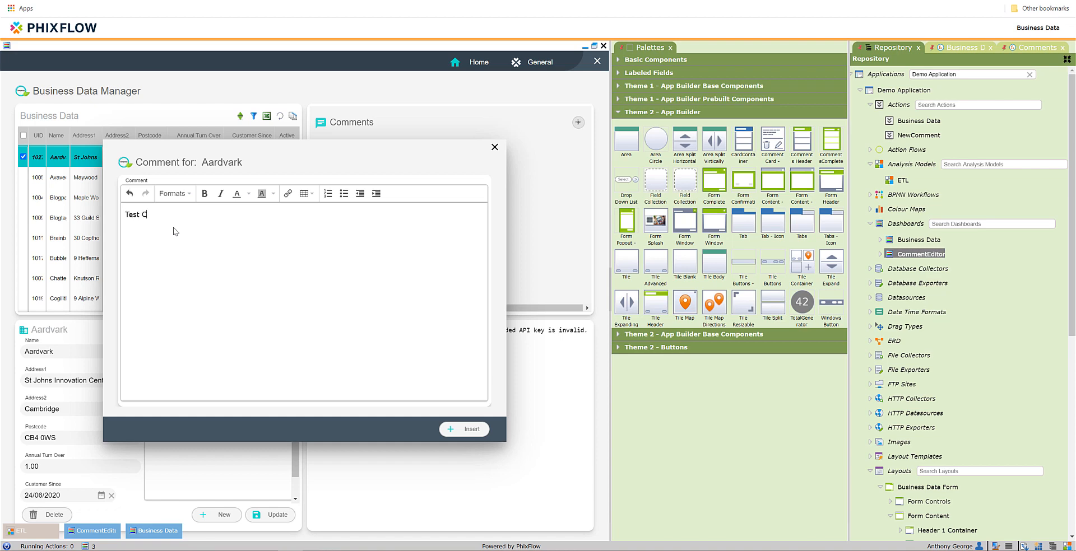
text(omment)
click(469, 430)
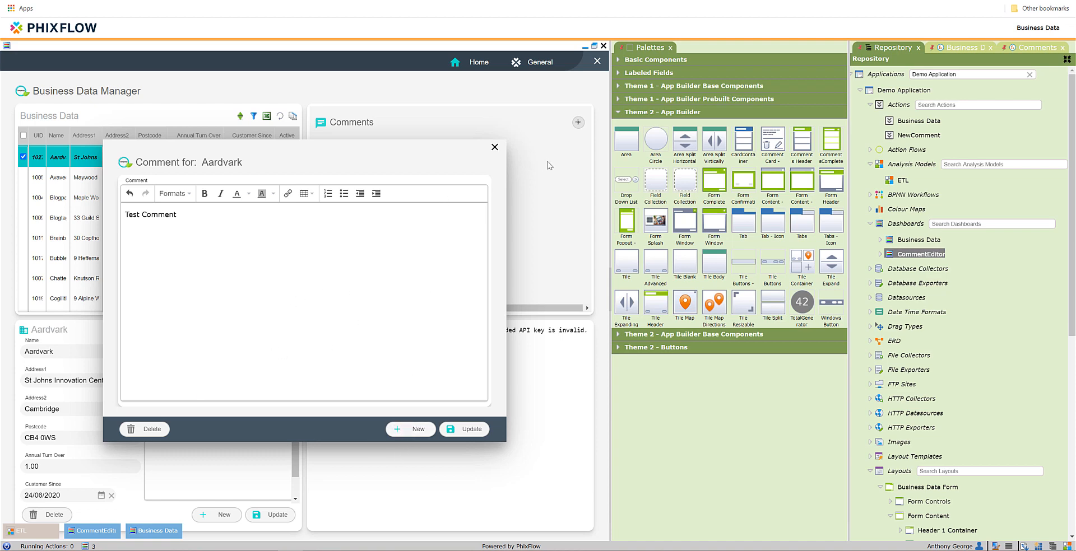
Unlock the CommentEditor popout's layout and delete its New button.
right_click(379, 399)
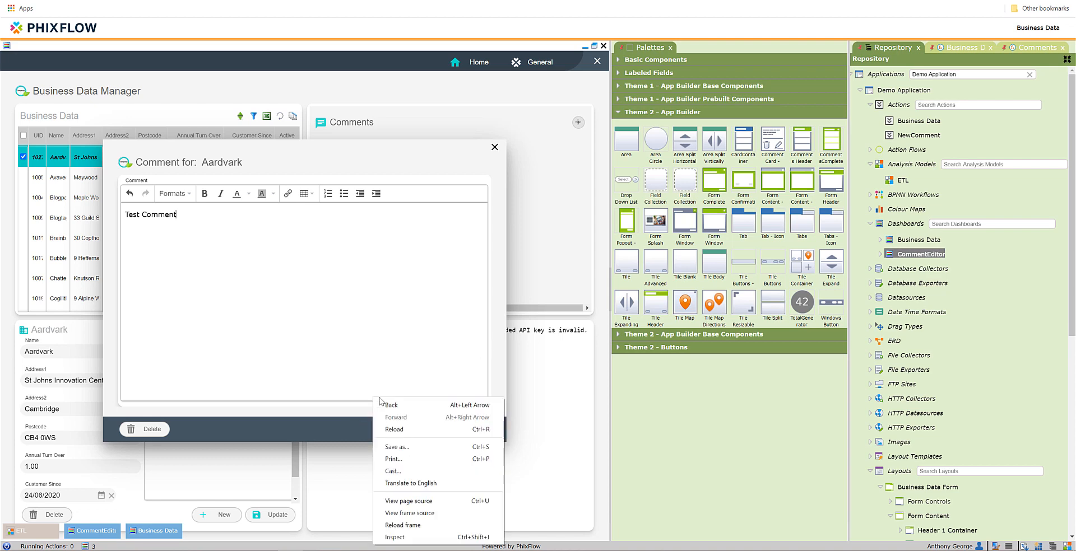
right_click(366, 165)
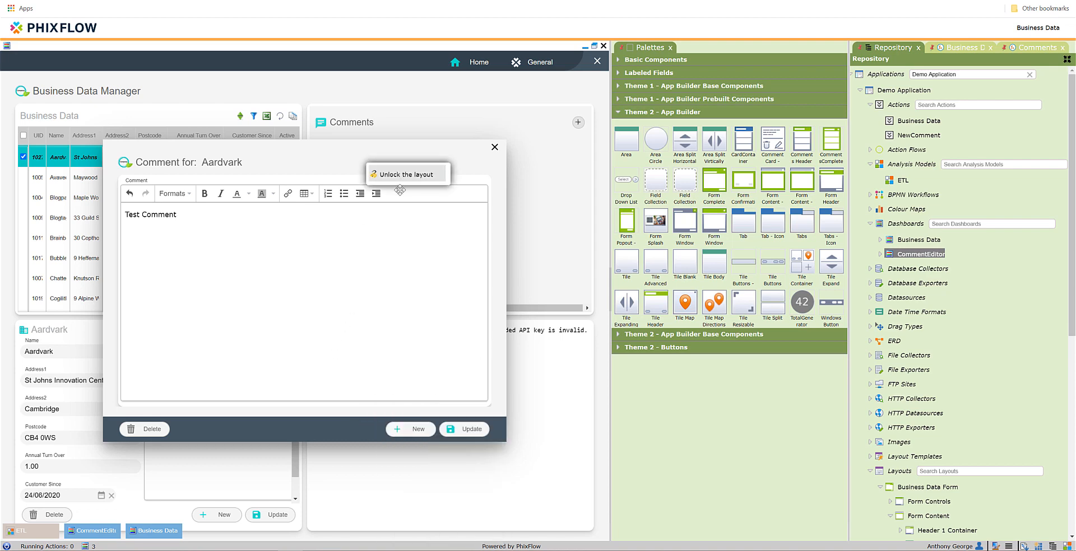
click(400, 191)
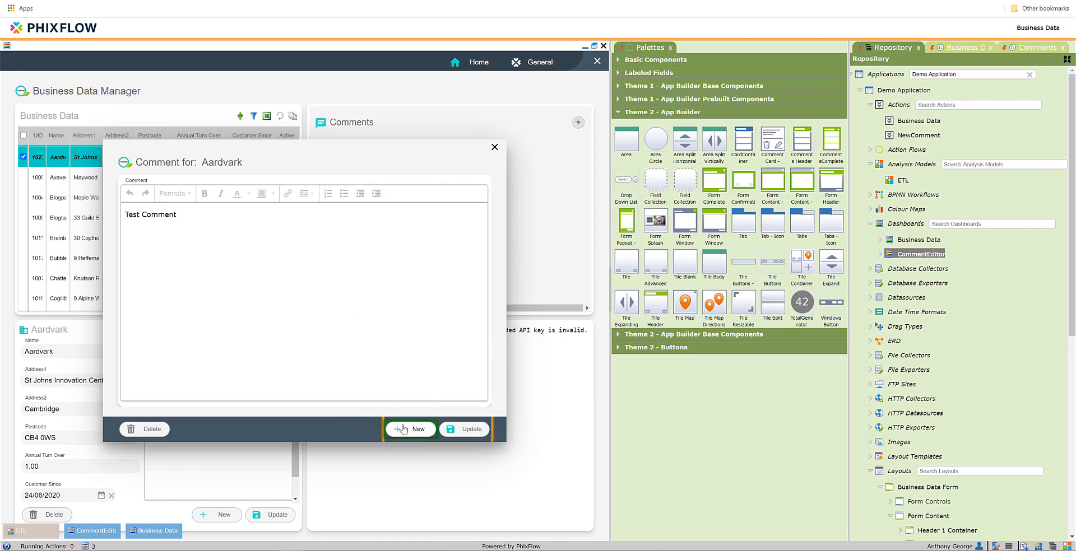
click(402, 429)
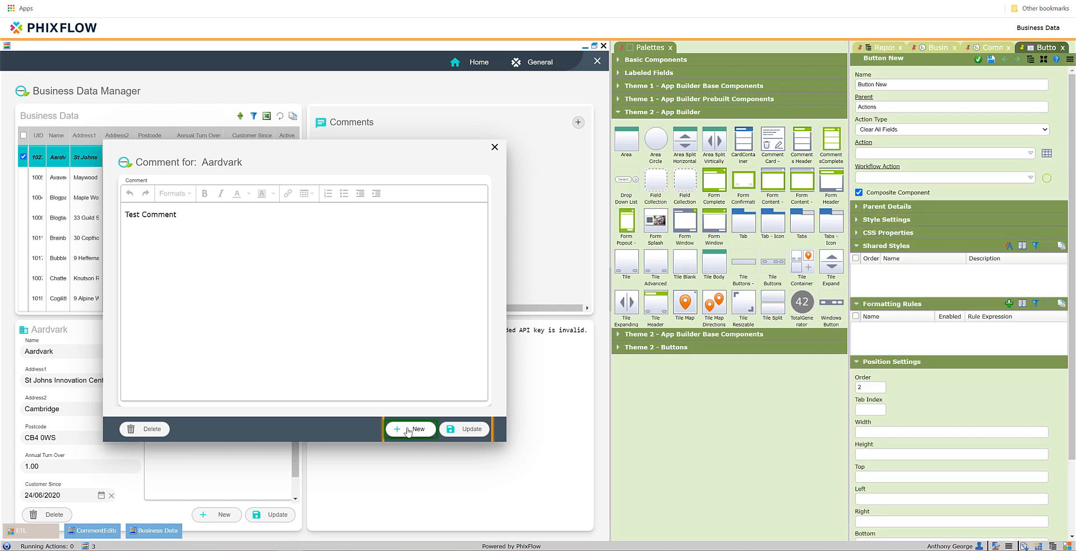
right_click(404, 427)
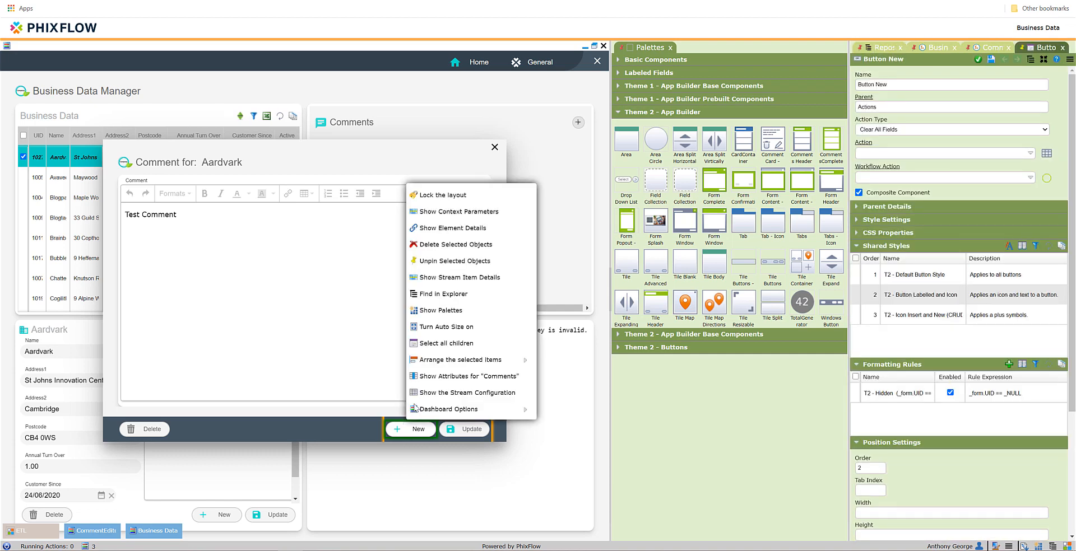
click(446, 244)
click(515, 321)
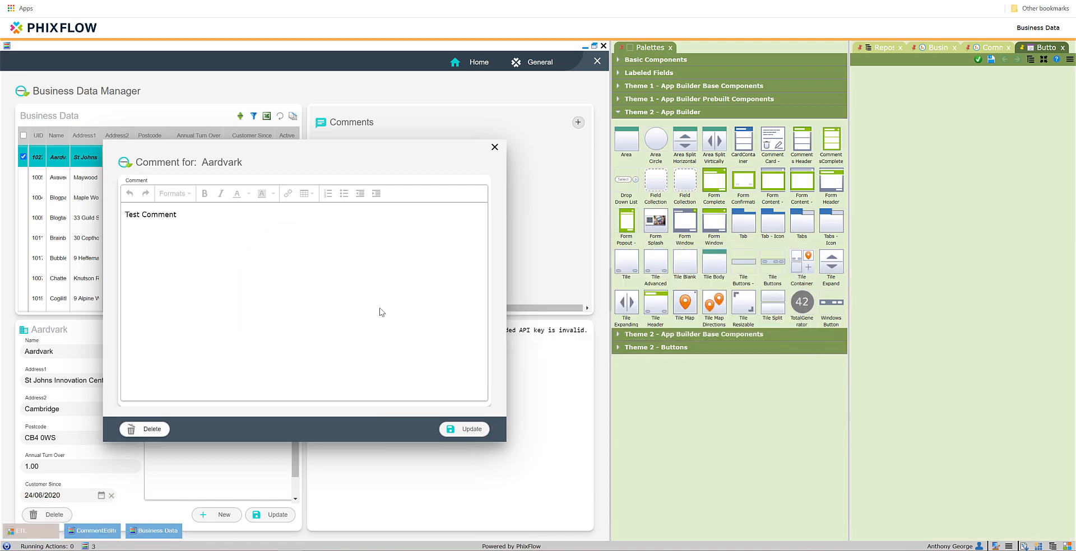
Remove the Delete button from the CommentEditor popout's footer and confirm the removal.
click(140, 429)
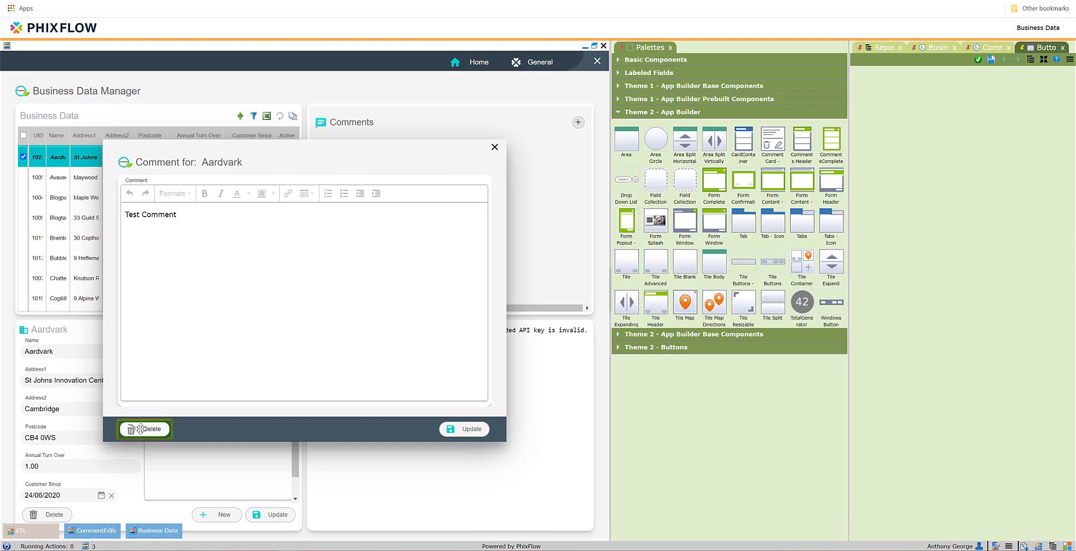
right_click(141, 429)
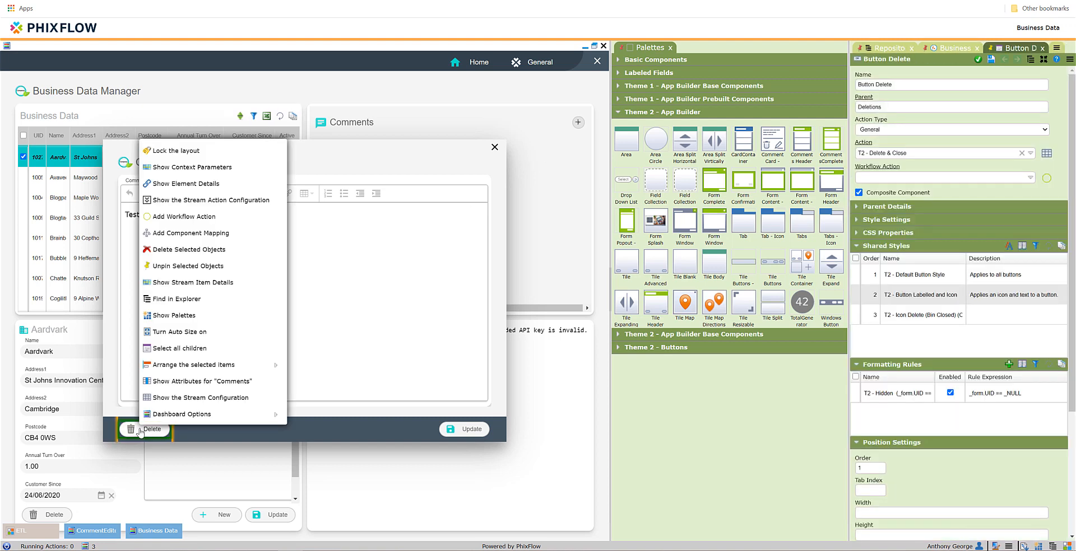
click(192, 249)
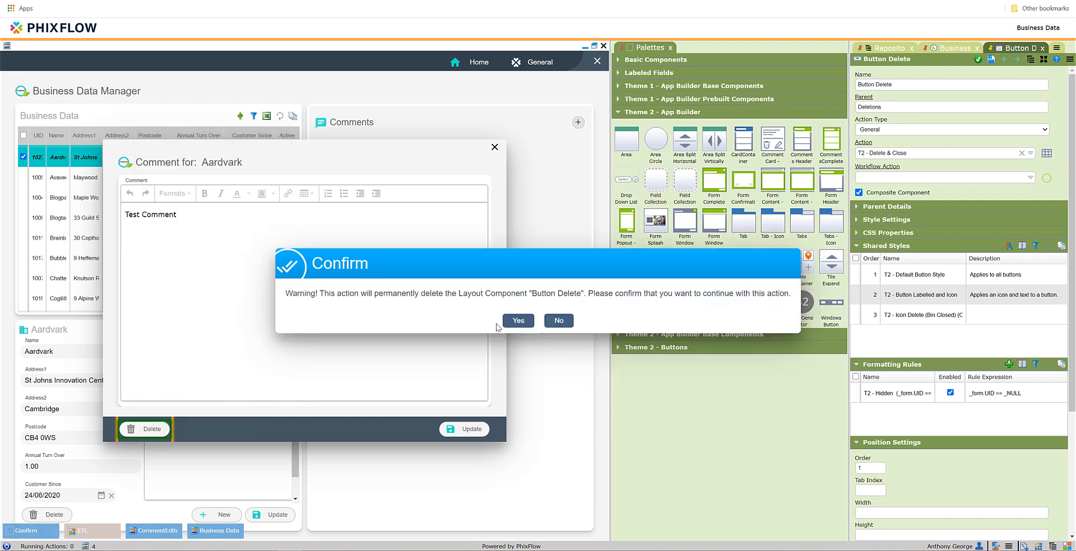
click(518, 322)
Lock the CommentEditor popout's layout and close it to return to the Comments tile.
right_click(449, 150)
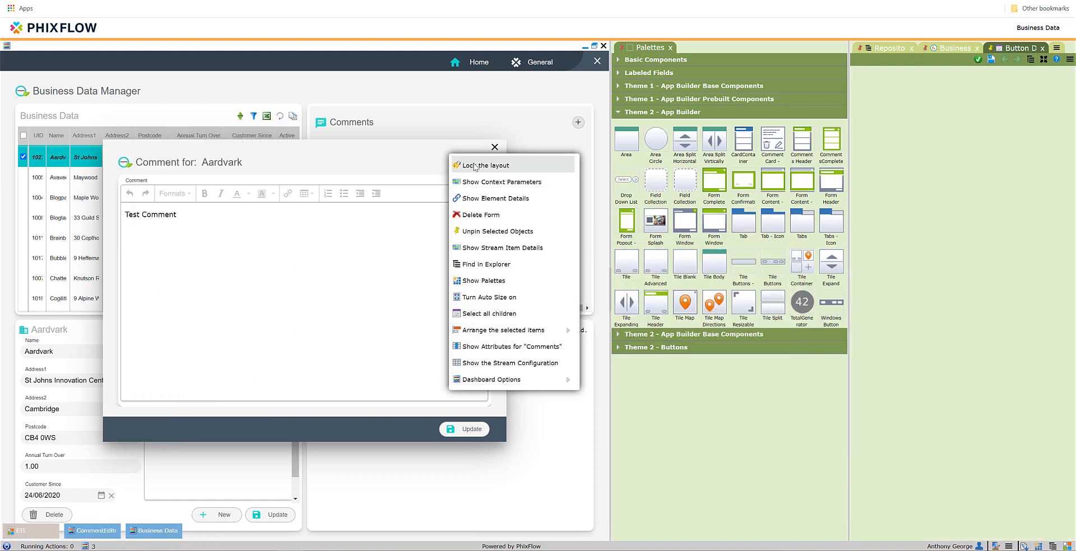
click(485, 158)
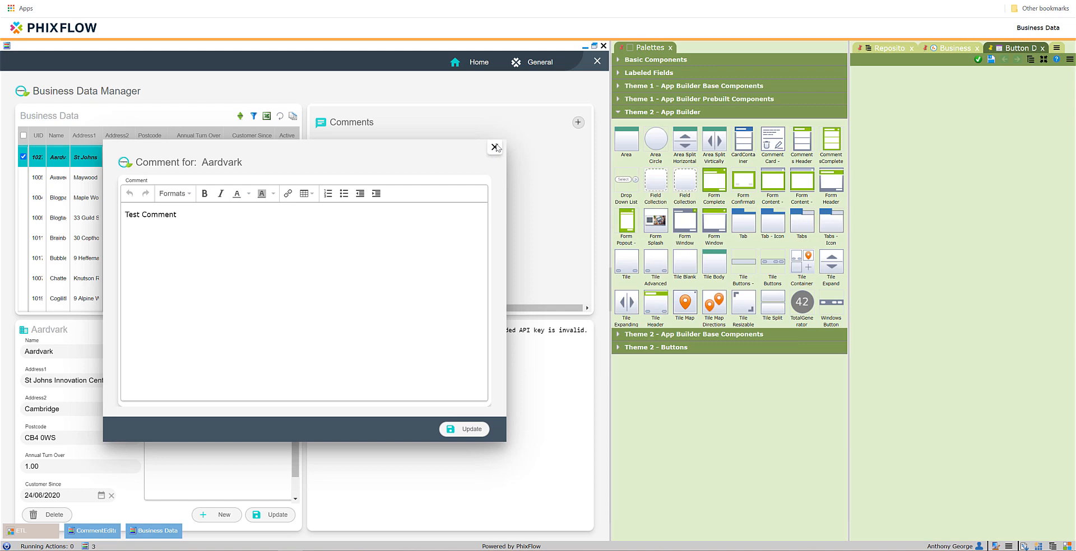
click(494, 148)
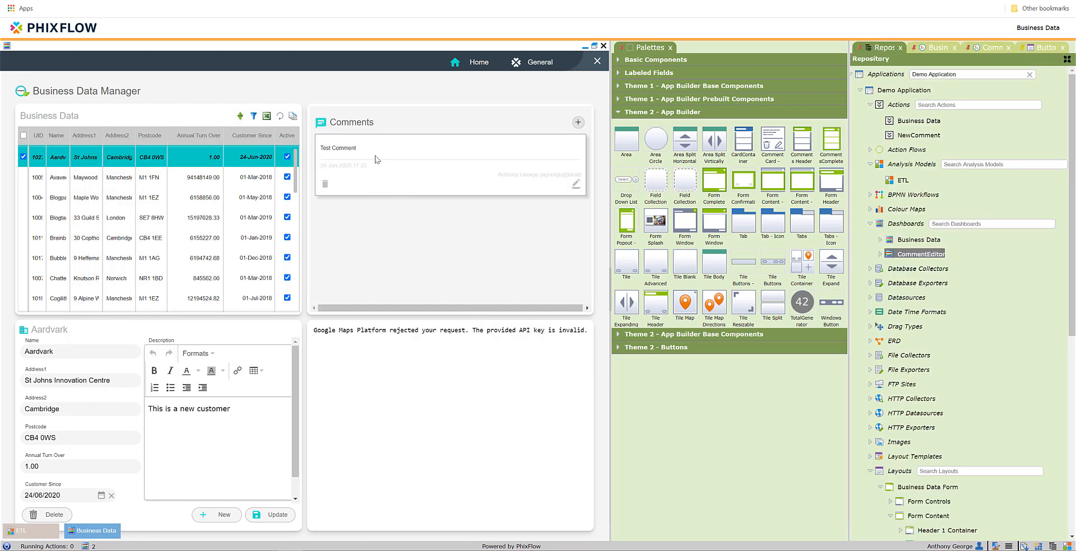
click(94, 198)
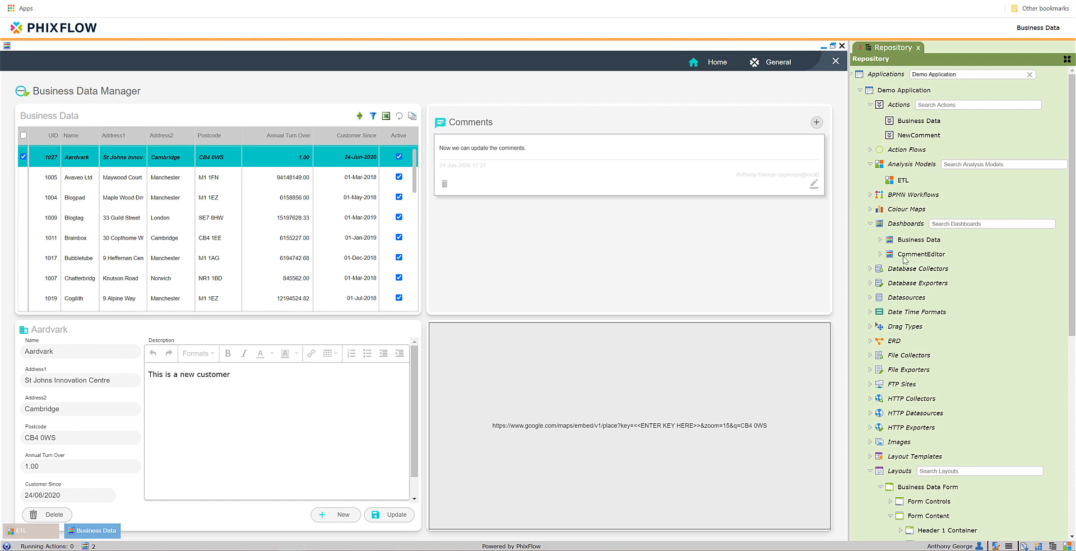
Assign an action that opens the CommentEditor dashboard to the comment card's edit icon and refresh the repository's Actions list.
drag(813, 189, 814, 189)
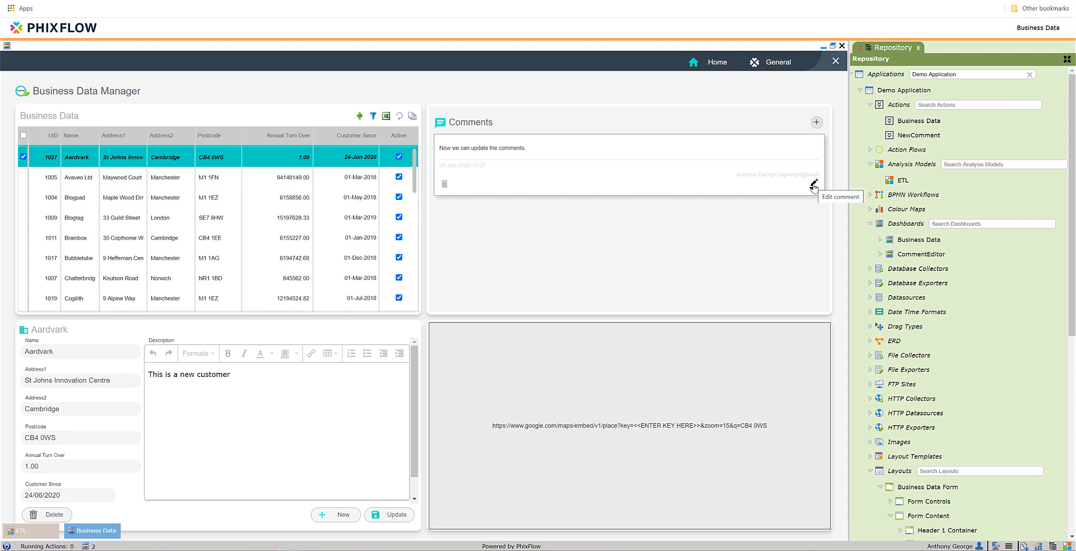
click(542, 321)
click(869, 105)
click(869, 105)
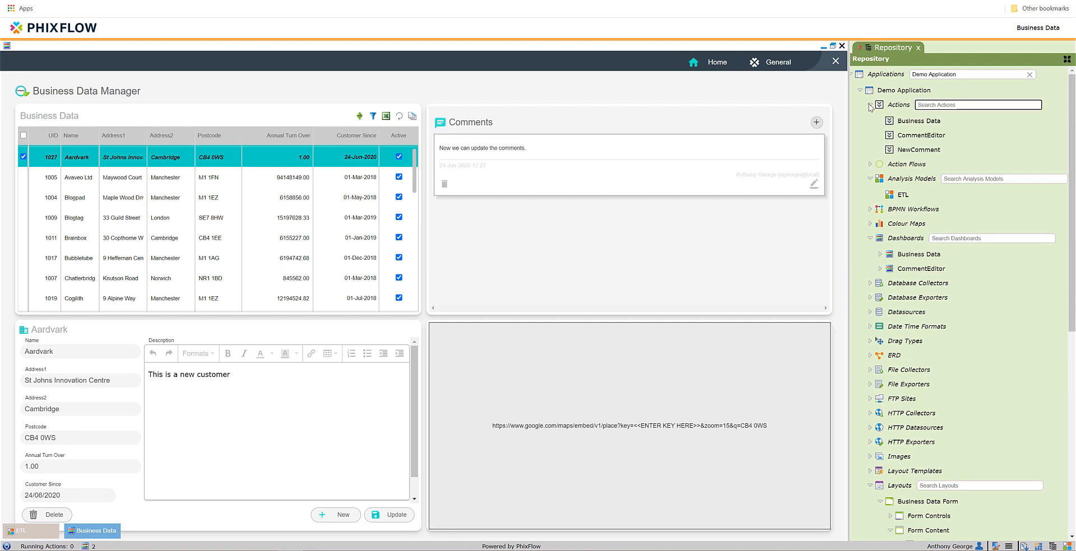
Open the new CommentEditor action's details, rename the action as UpdateComment and save it.
right_click(904, 136)
click(928, 162)
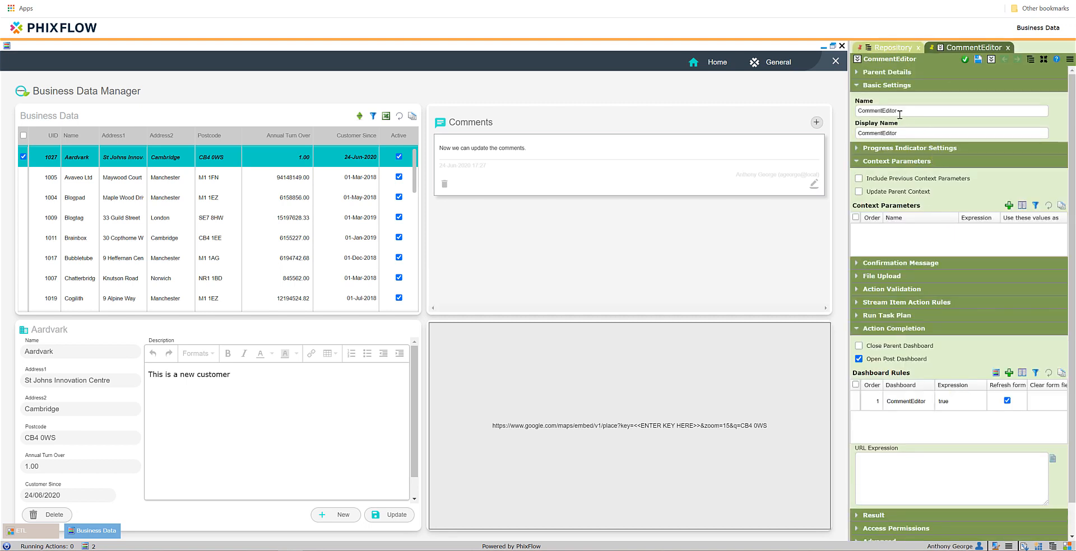
text(UpdateC)
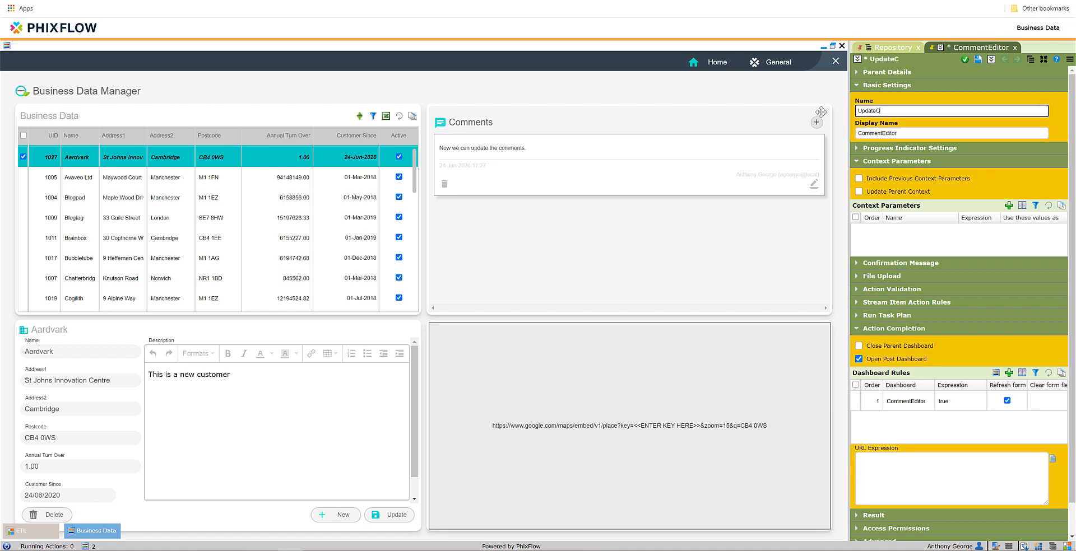
text(omment)
click(978, 59)
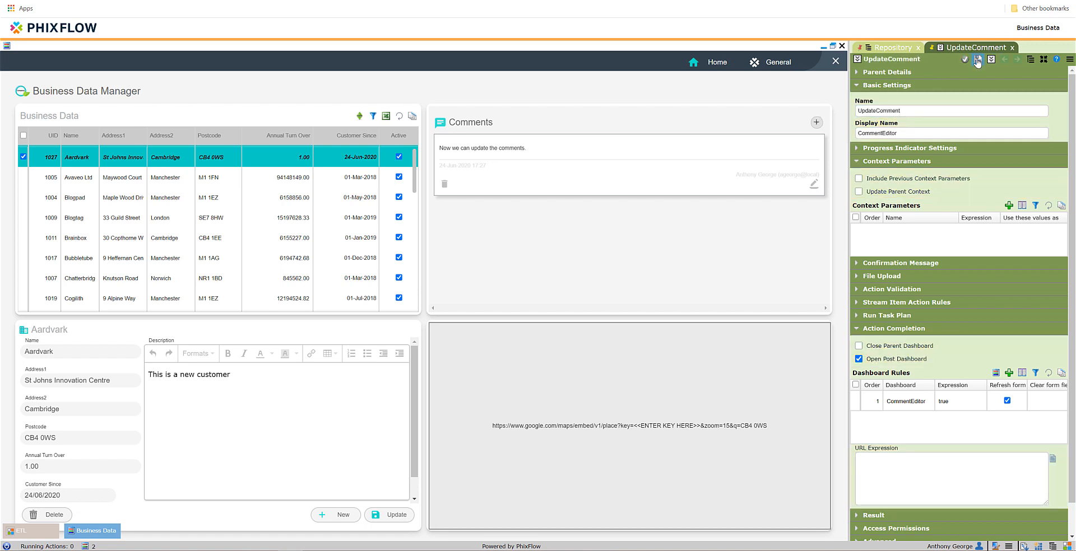
Add the Business Data UID column to the UpdateComment action as a context parameter named BusinessUID.
drag(53, 135, 907, 231)
double_click(907, 230)
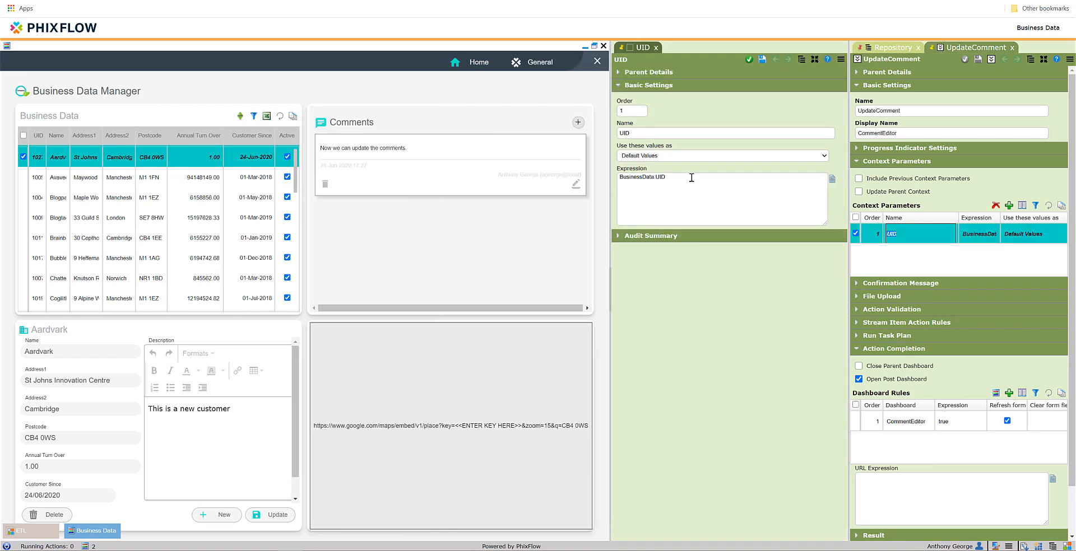
click(622, 134)
text(Business)
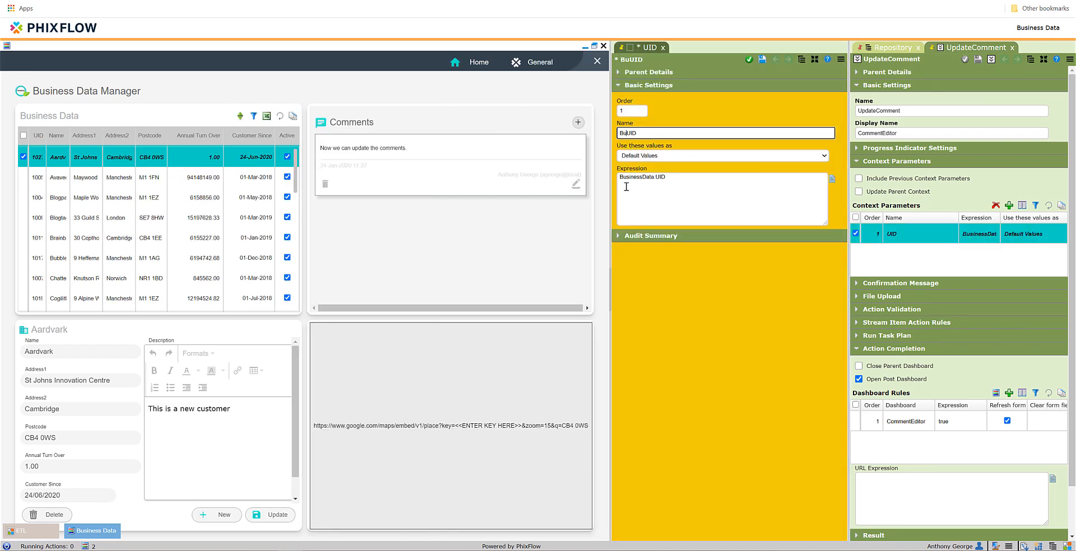
click(748, 59)
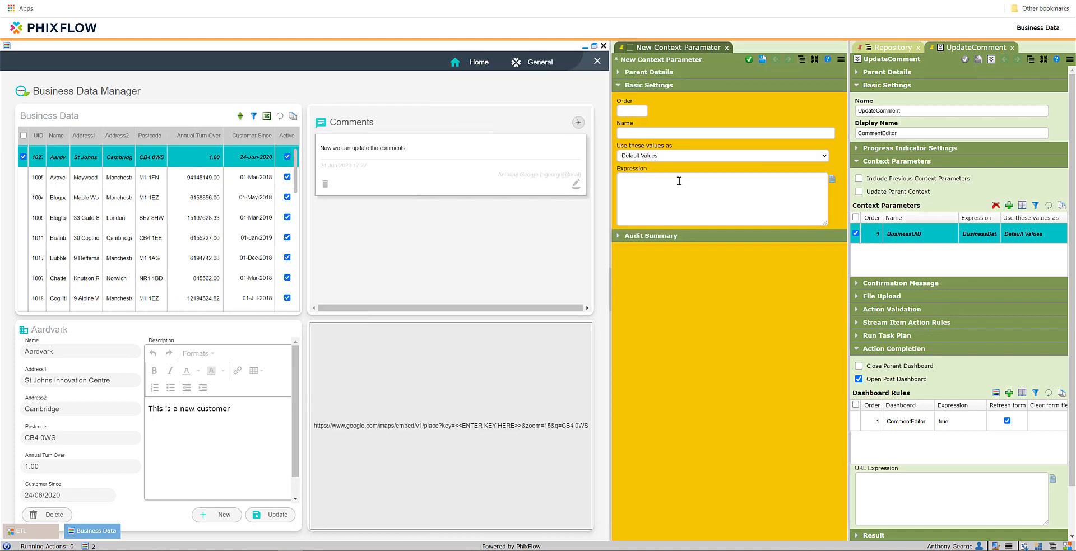
Add a context parameter named UID with the expression _form.UID to the UpdateComment action.
click(627, 134)
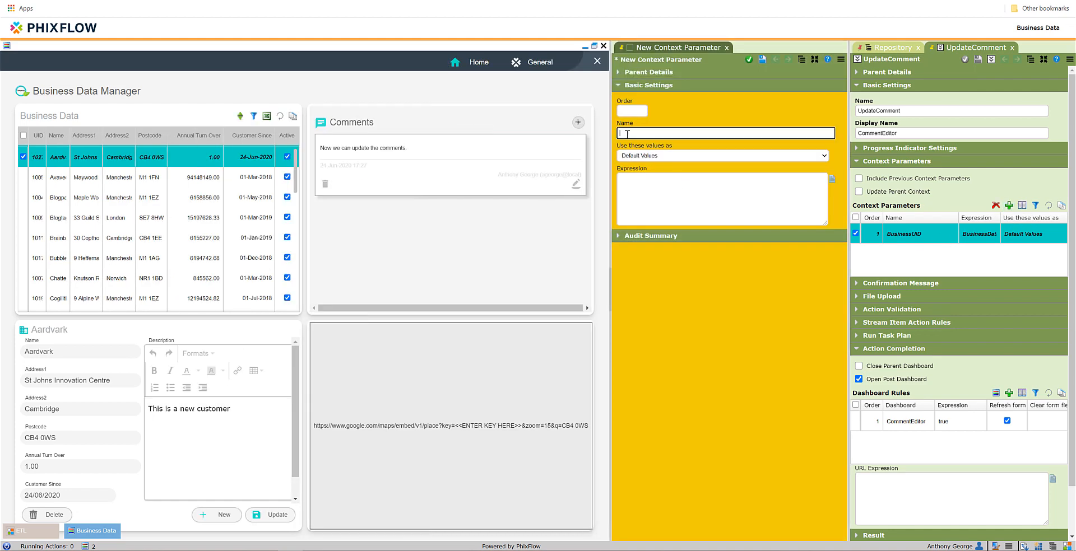
text(UID)
click(653, 192)
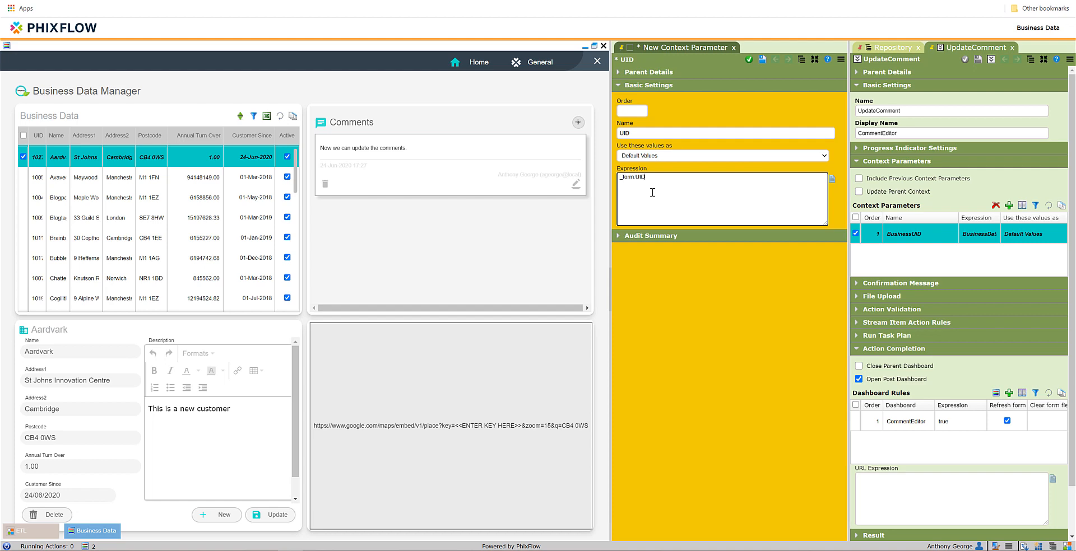
click(748, 60)
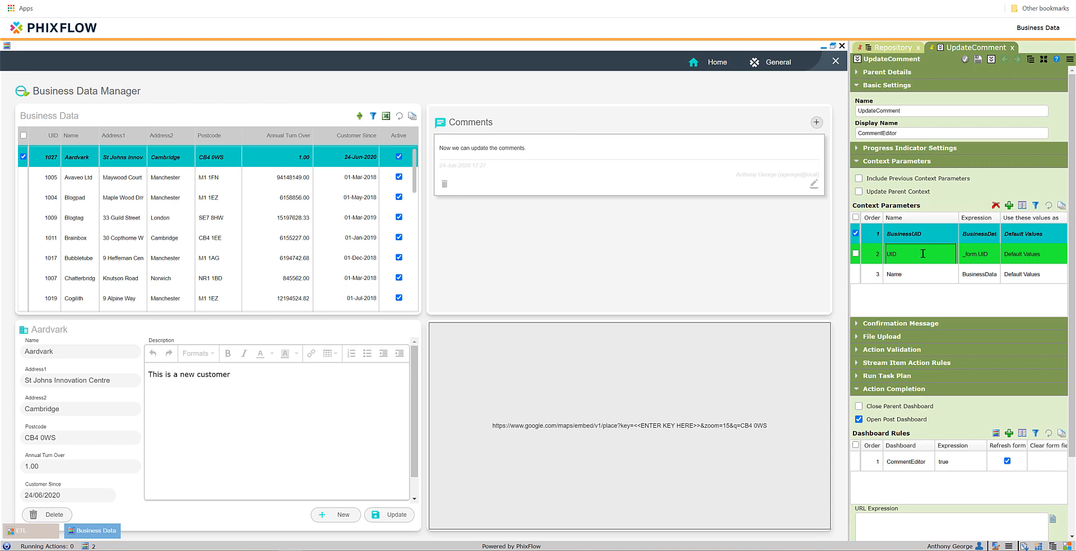
Rename the Name context parameter as BusinessName and move the UID parameter above BusinessUID in the UpdateComment action.
double_click(923, 274)
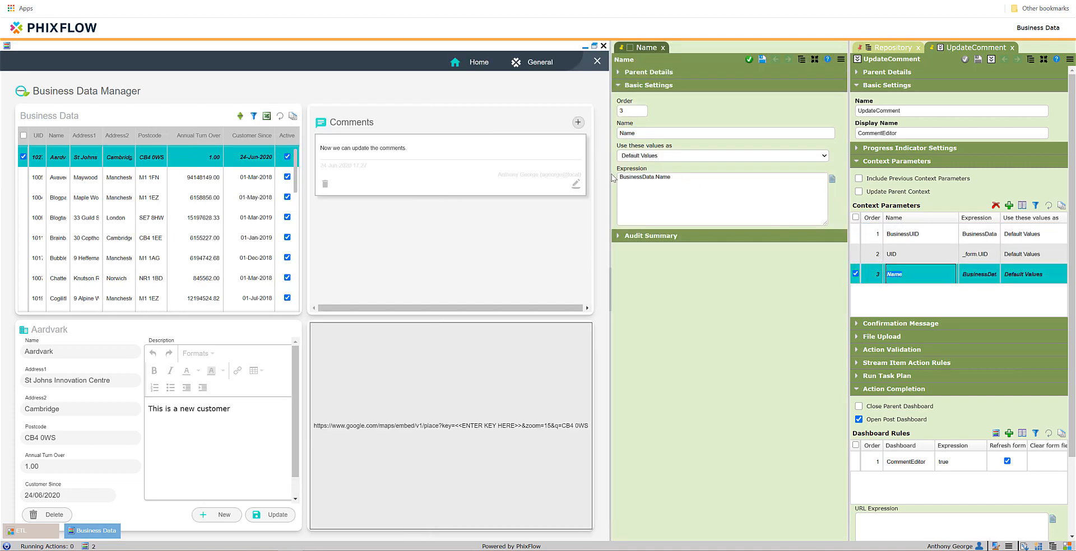
text(Business)
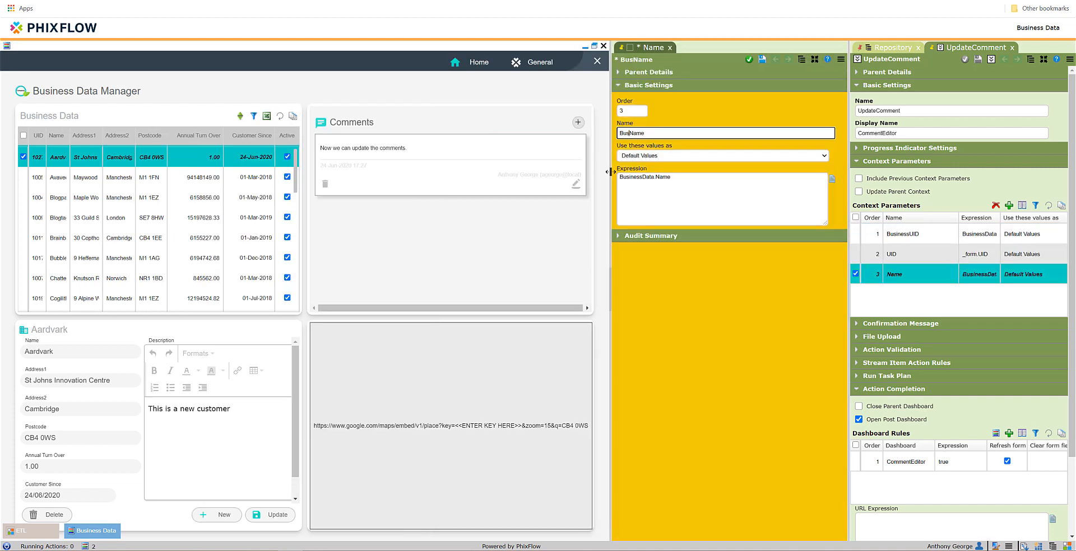
click(749, 60)
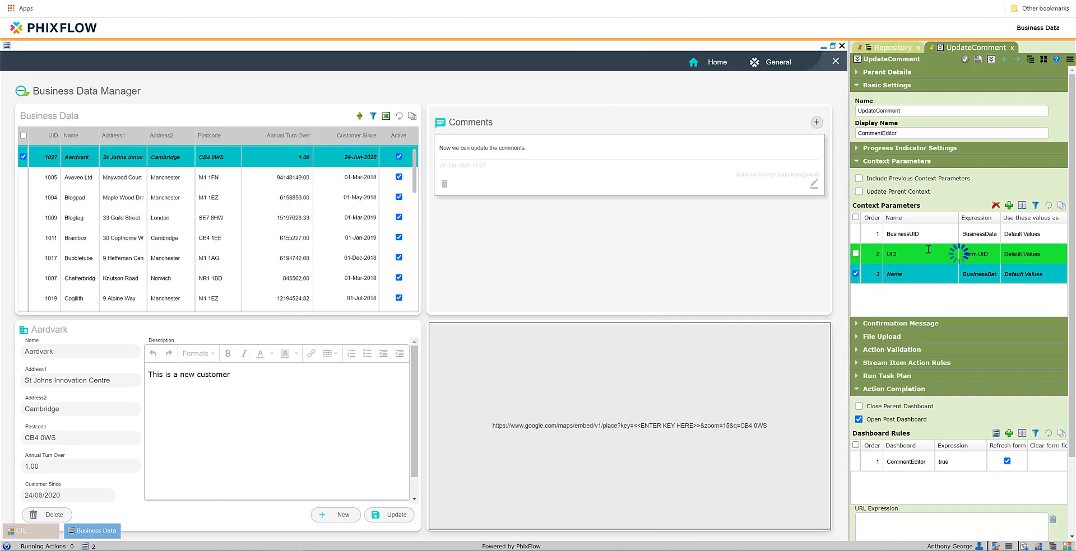
click(926, 249)
drag(926, 249, 931, 240)
click(517, 320)
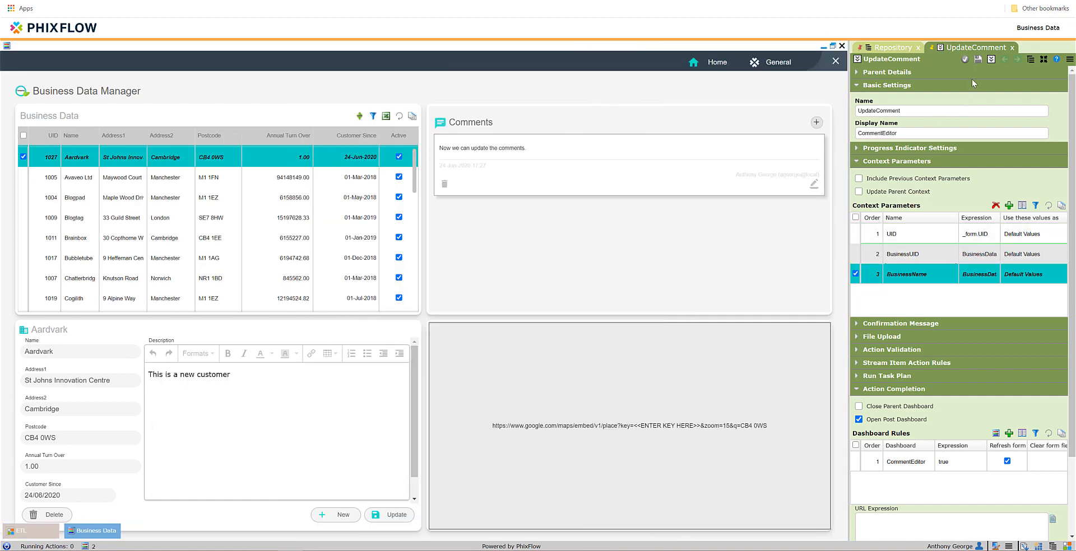
Lock the layout, append "Updated" to the Aardvark comment in the comment editor and save it.
right_click(805, 213)
key(Escape)
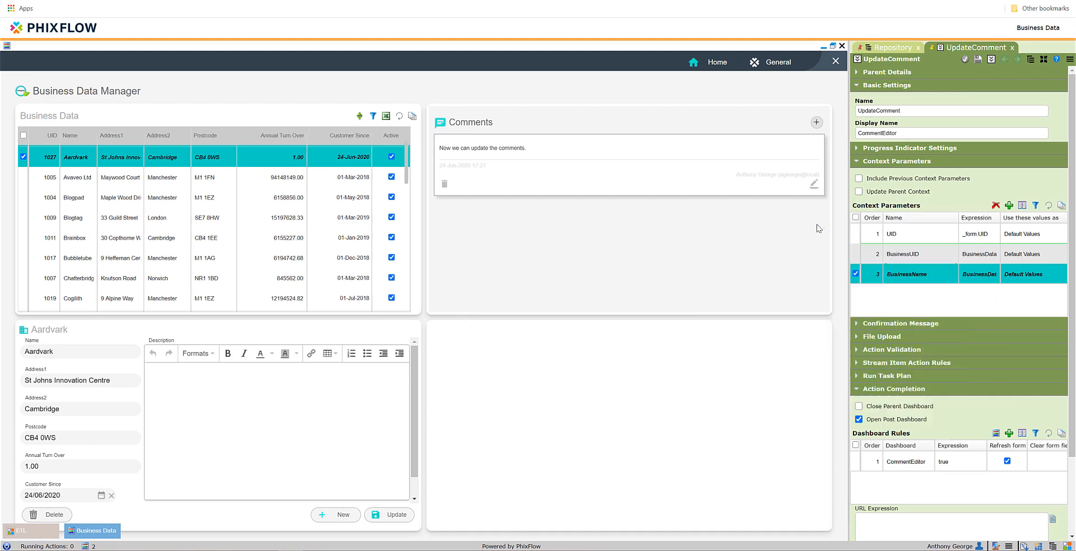
click(812, 184)
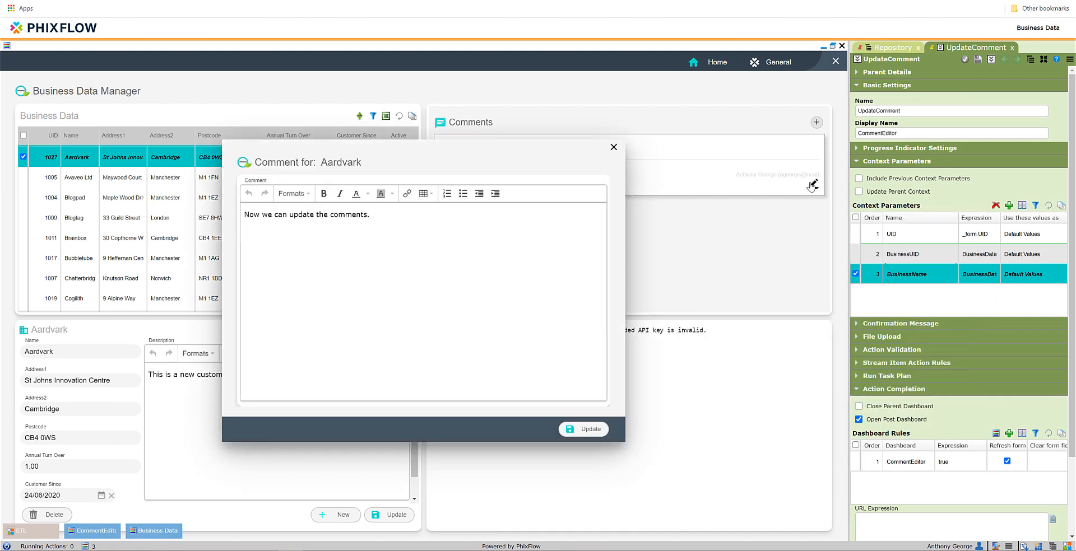
click(374, 214)
text(Updated)
click(588, 429)
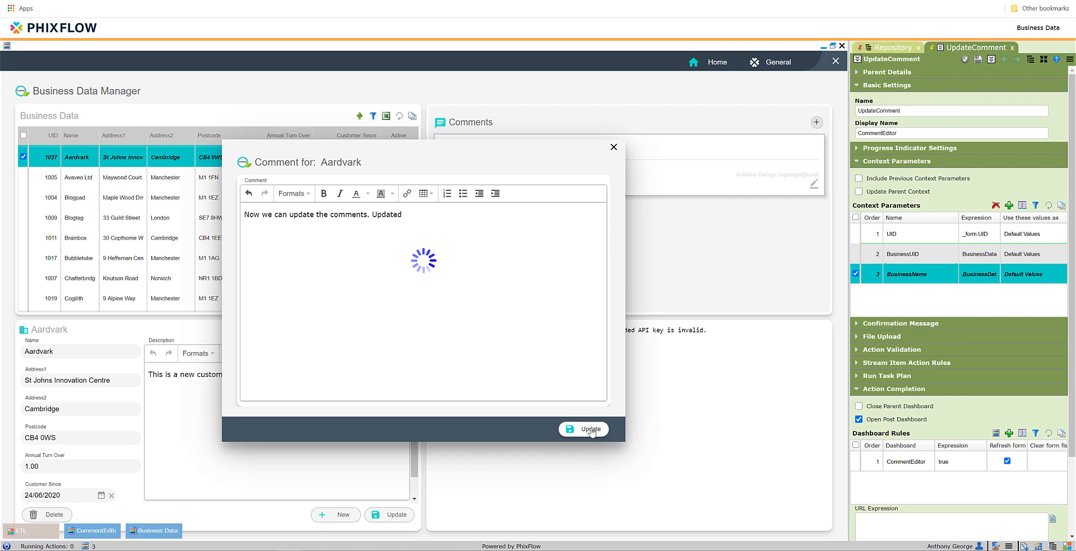
click(612, 147)
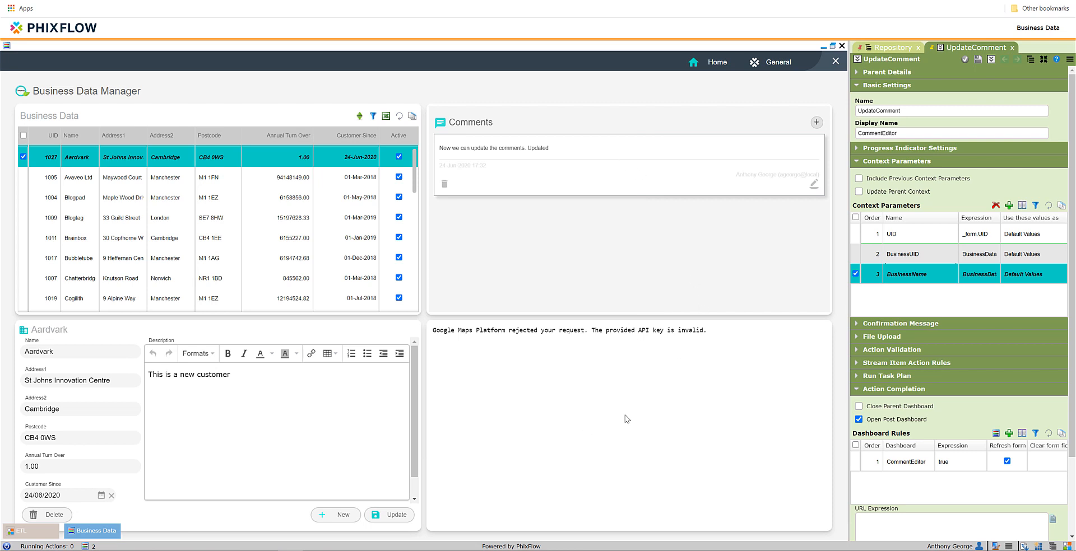
Unlock the layout, replace the <<ENTER KEY HERE>> placeholder in the GoogleMapper URL with the API key, save and relock the layout.
right_click(605, 292)
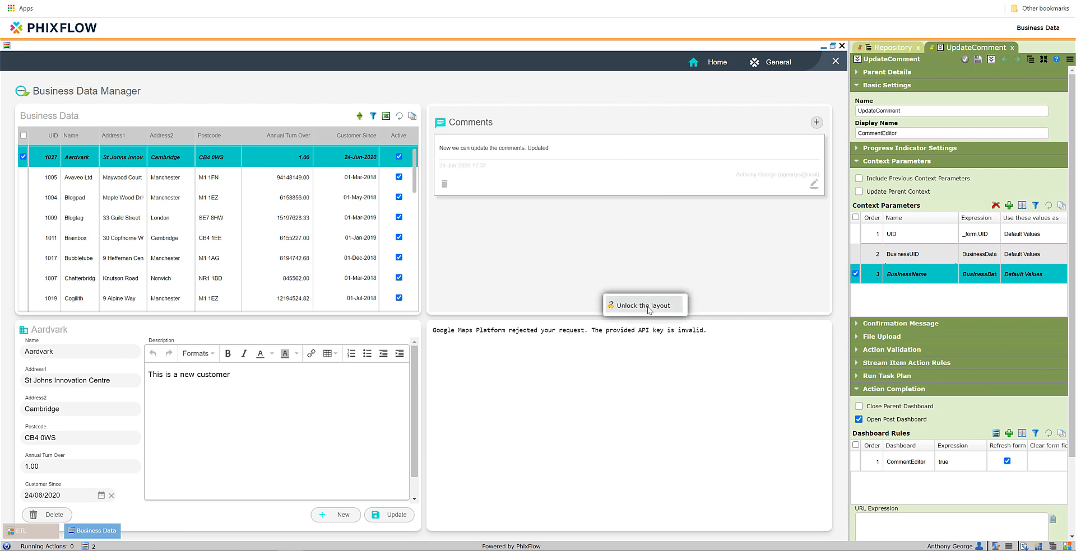
click(643, 305)
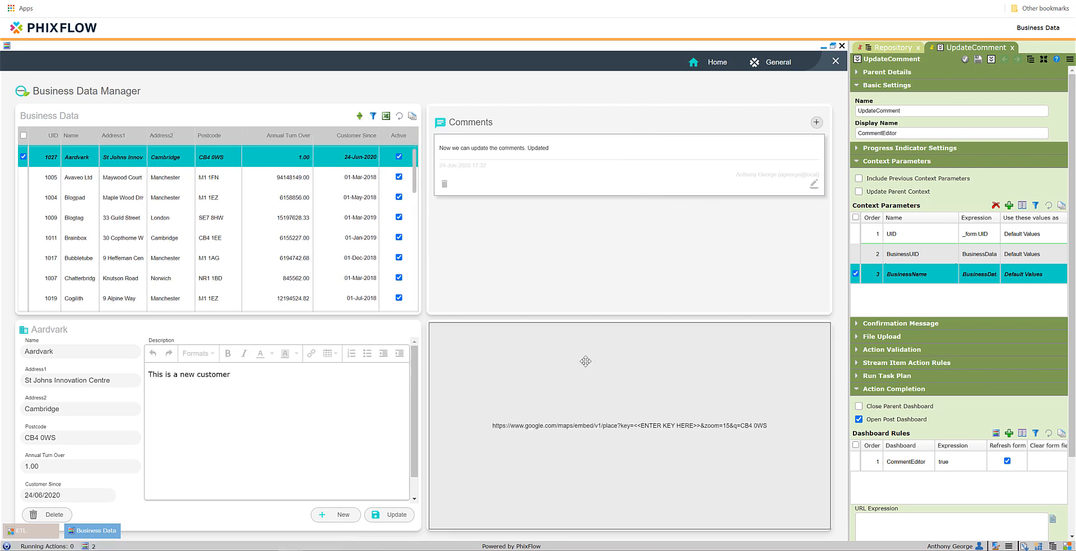
click(586, 361)
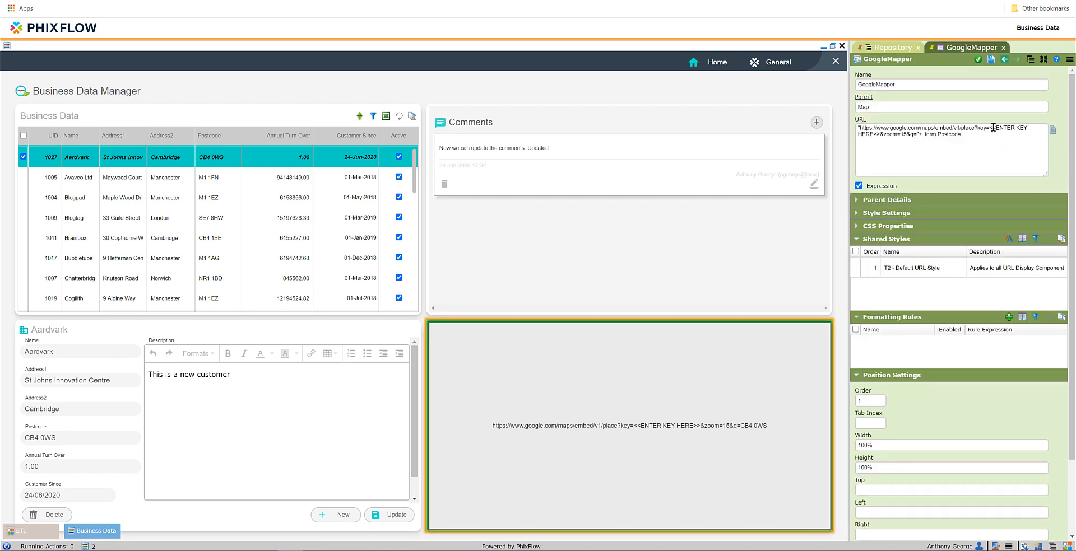
drag(990, 128, 880, 134)
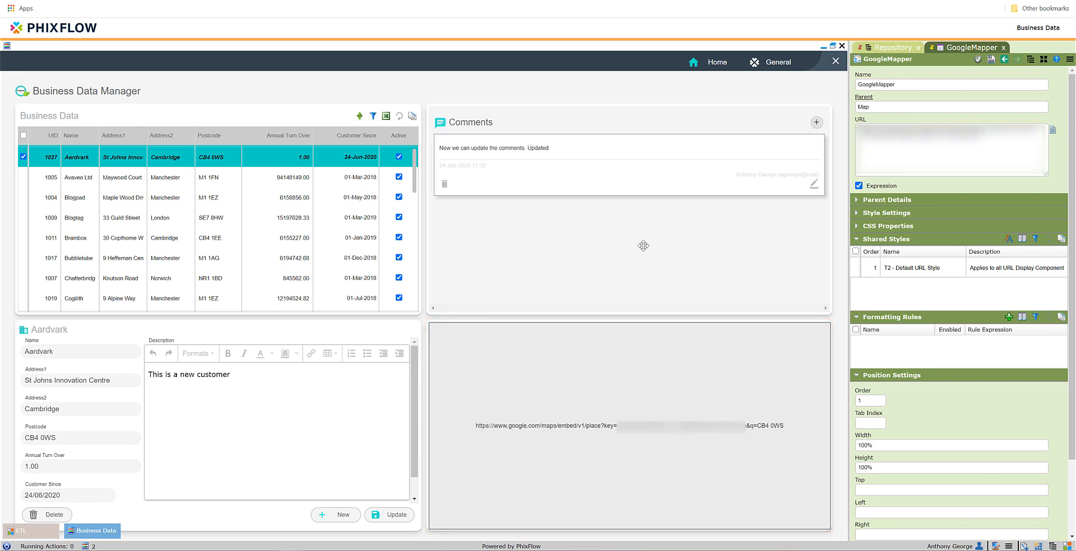
right_click(643, 246)
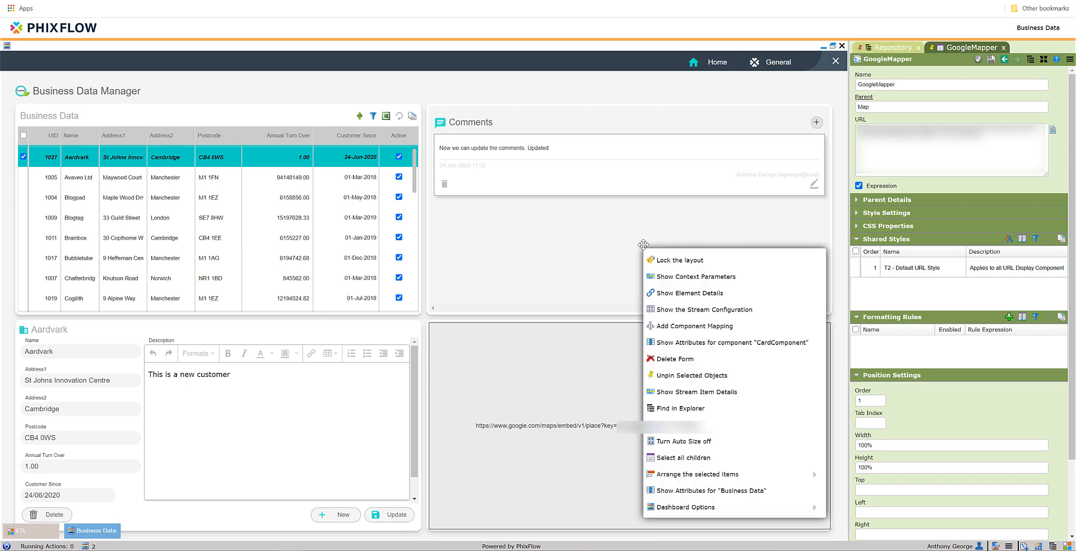
click(662, 261)
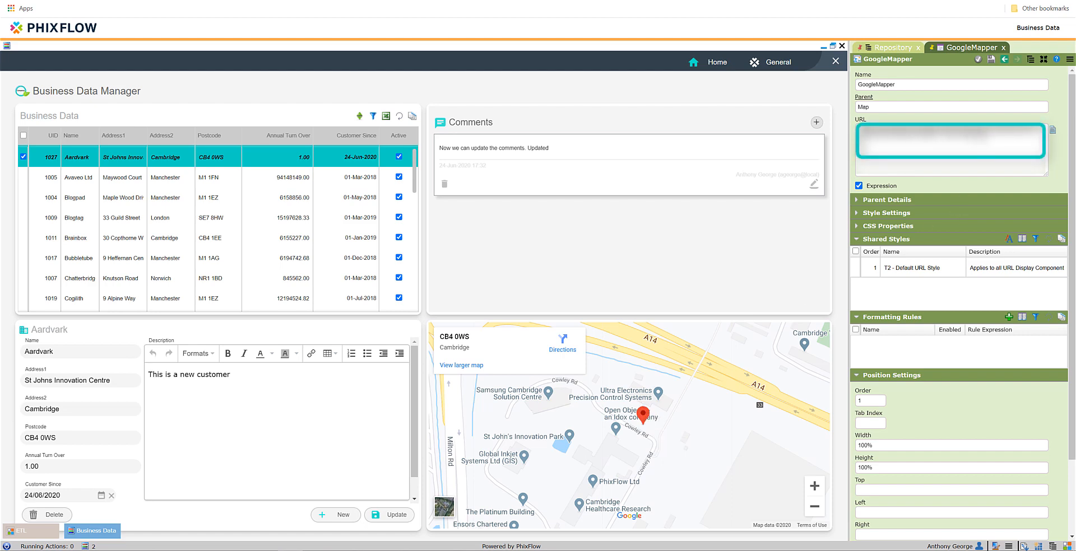
Set the direction of the Business Data Form's Tile Container to Row and save it.
drag(979, 135, 959, 135)
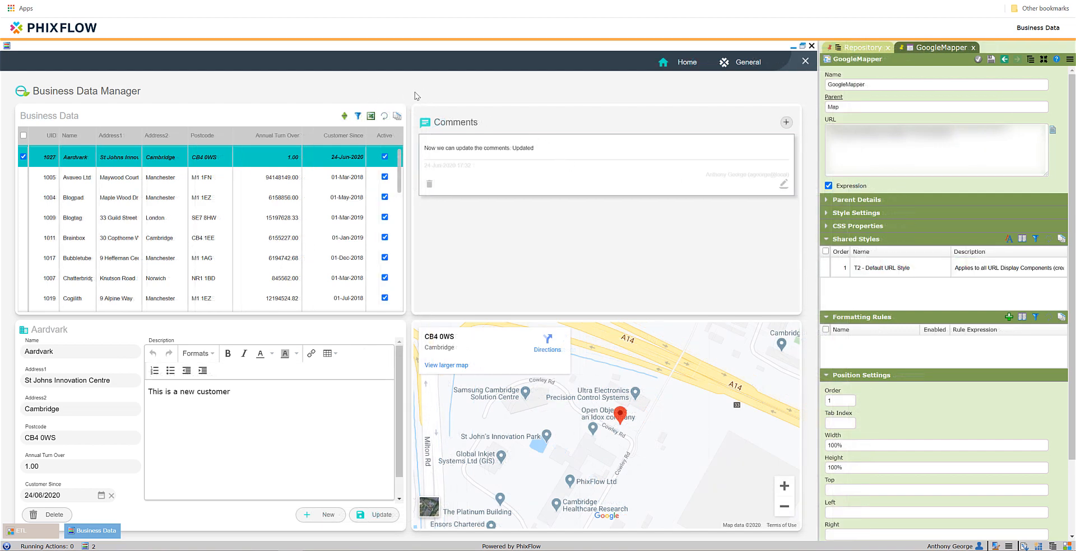
click(863, 47)
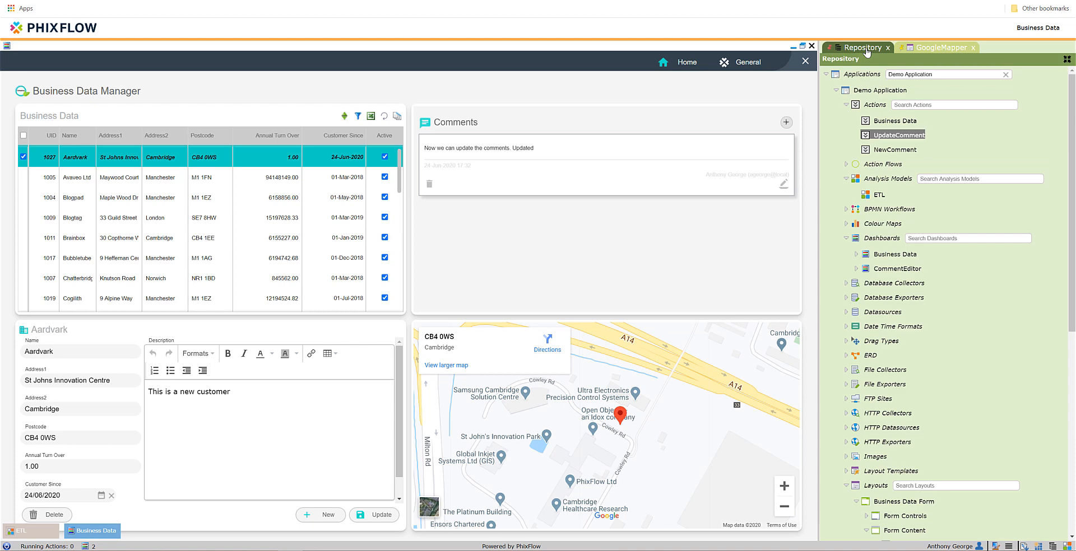
click(845, 105)
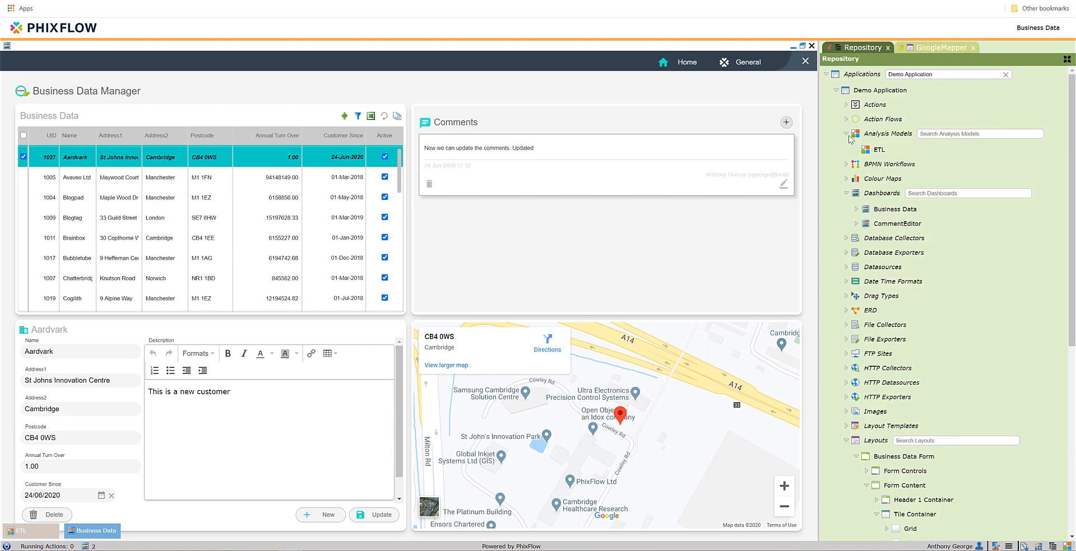
click(847, 134)
scroll(902, 291, down, 4)
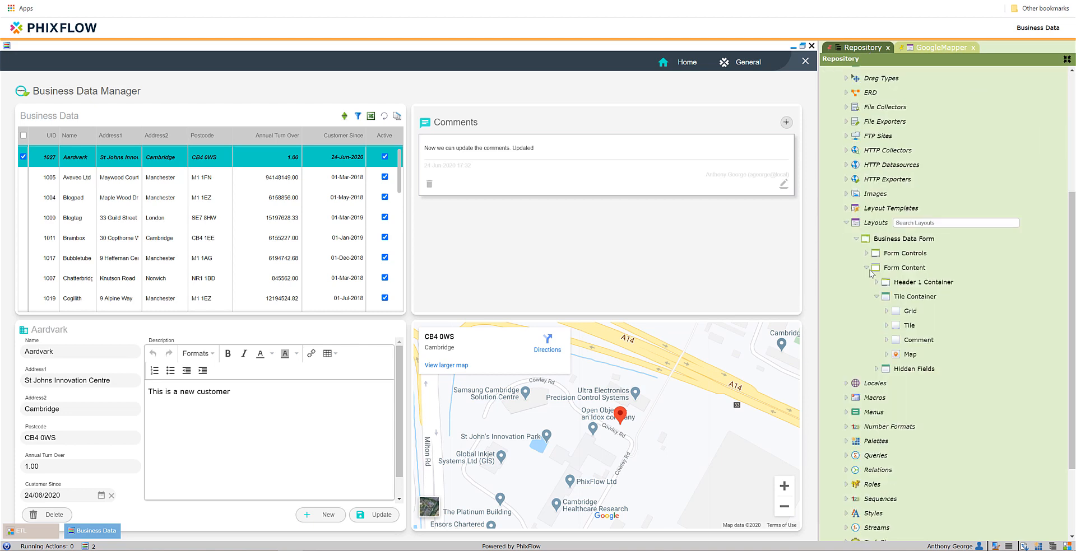
click(898, 299)
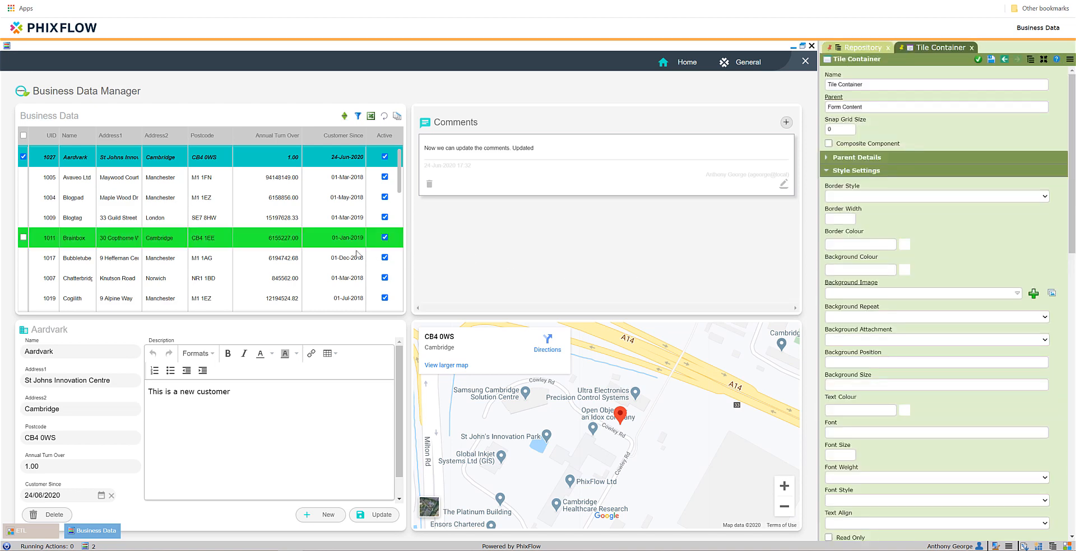
scroll(791, 325, down, 1)
scroll(868, 336, down, 5)
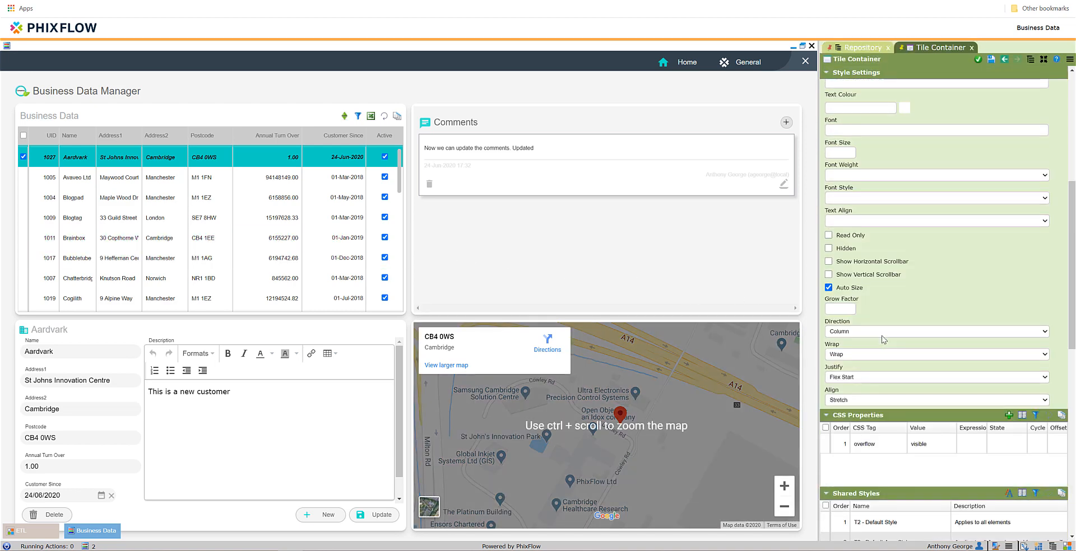
click(876, 334)
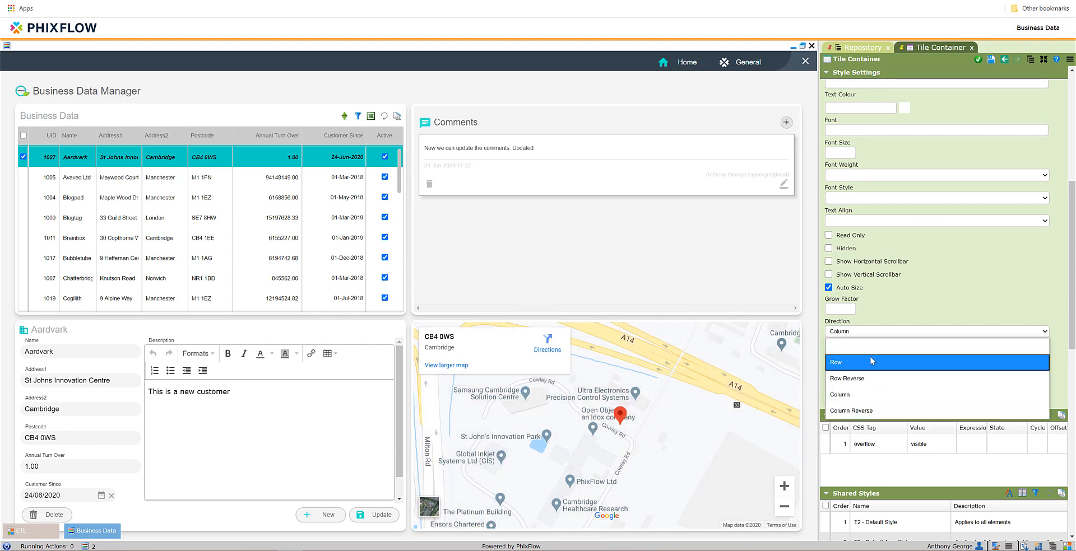
click(872, 361)
click(990, 59)
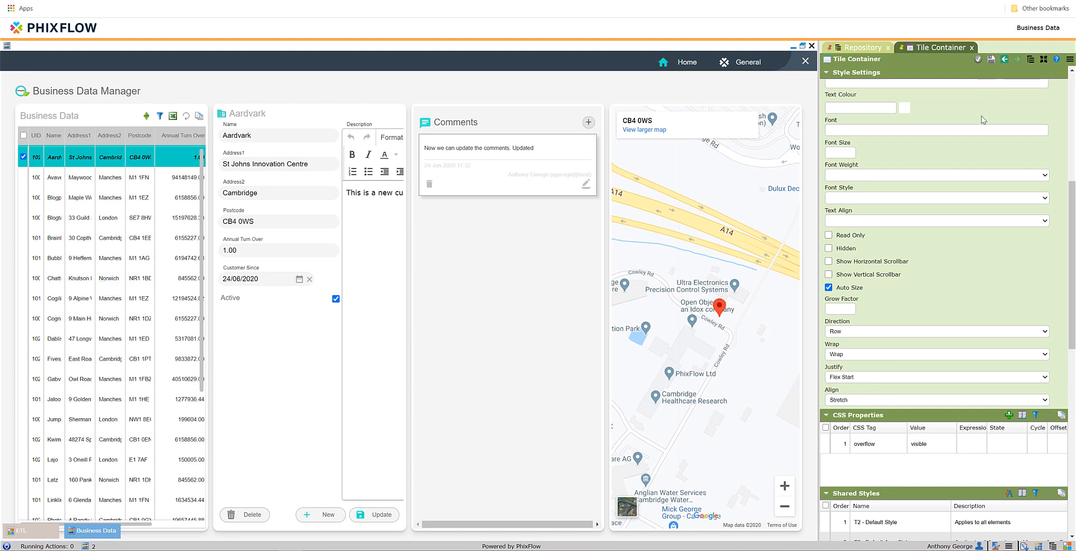
Reorder the Tile Container so that the Comment area comes directly after the Grid area.
click(863, 49)
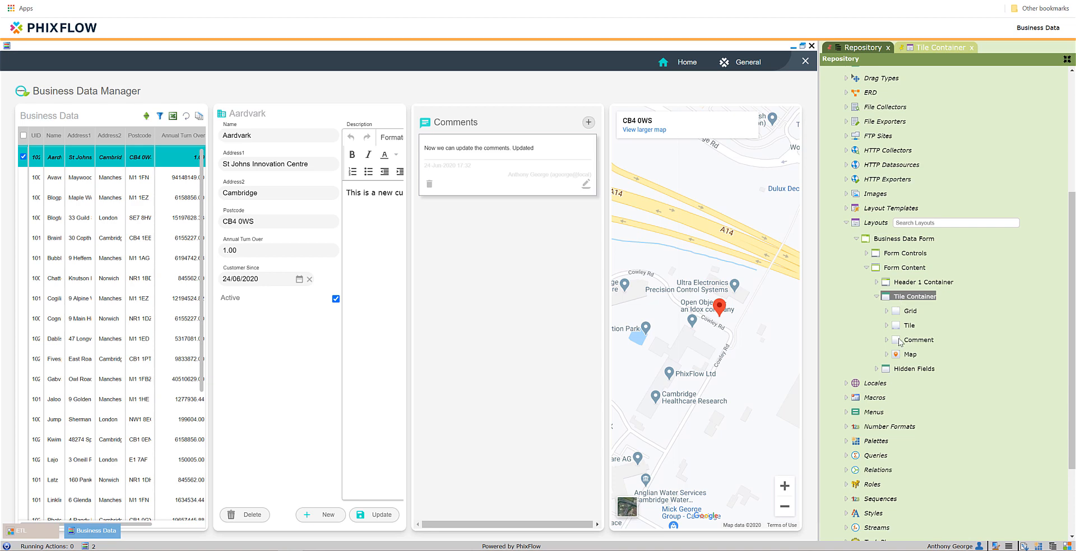
drag(898, 338, 898, 317)
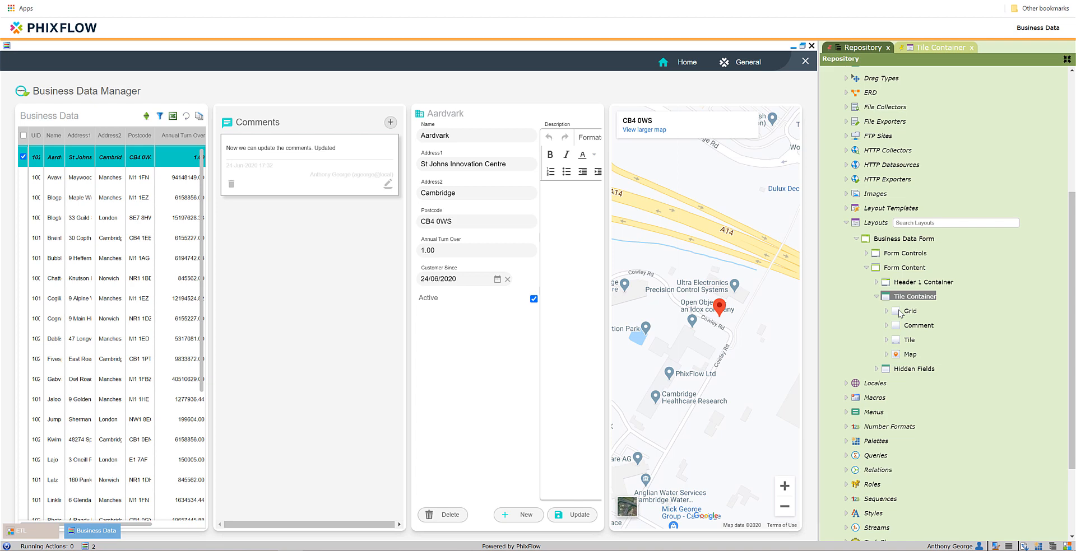
Set the width of the Grid area in the Tile Container to 70% and save it.
double_click(899, 313)
scroll(884, 332, down, 5)
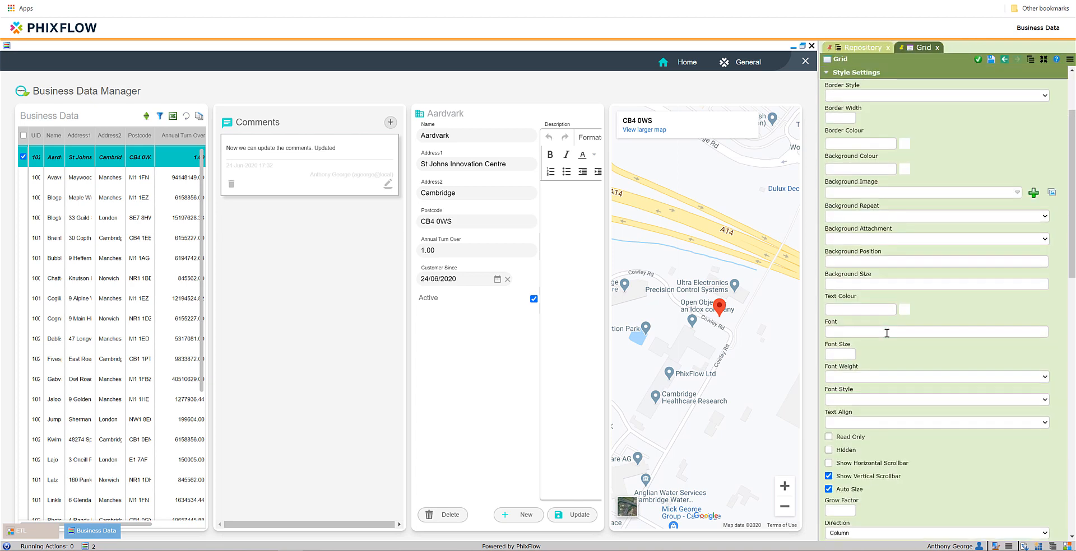
scroll(884, 333, down, 1)
click(839, 308)
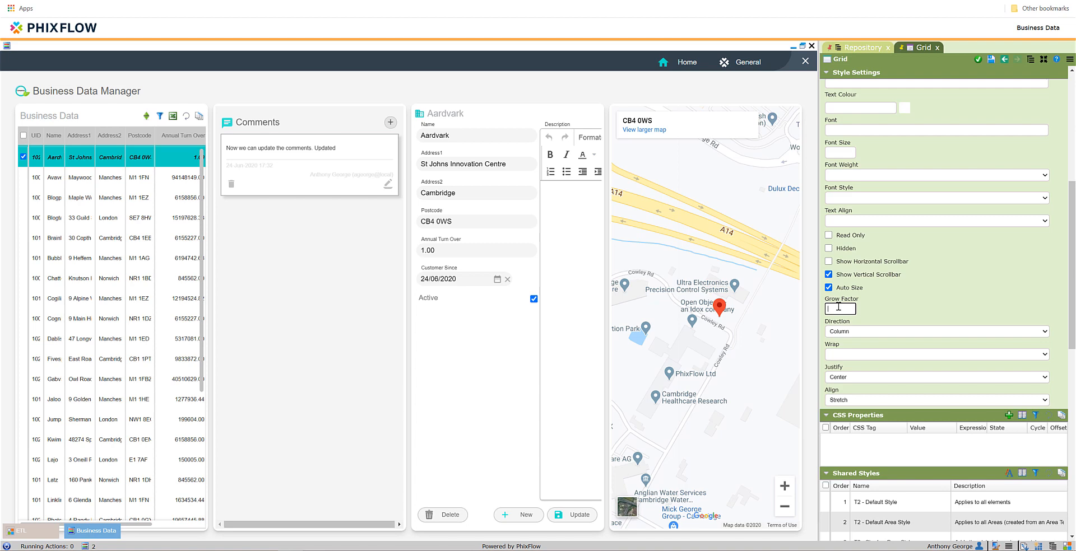
scroll(840, 336, down, 9)
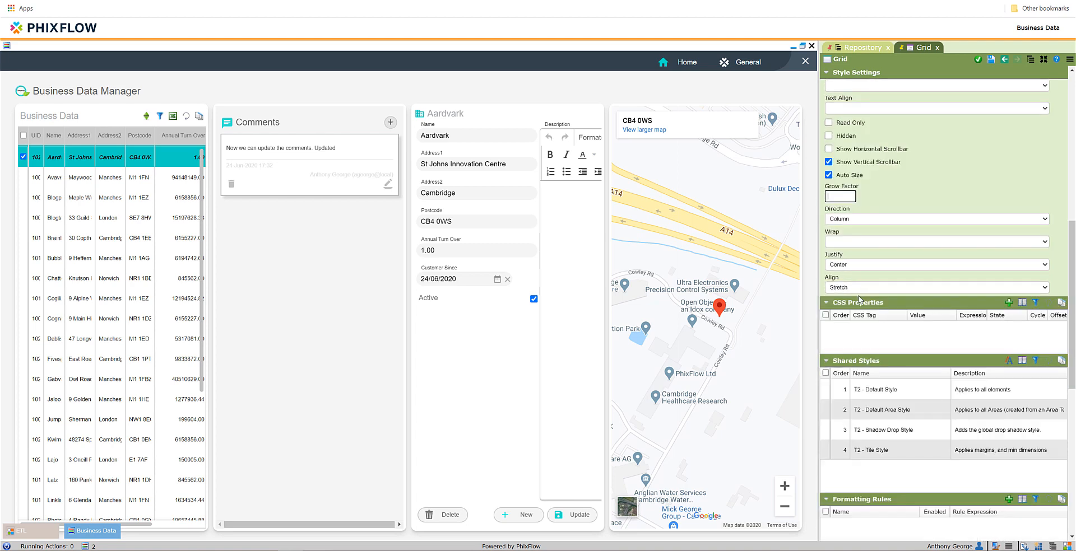
click(844, 336)
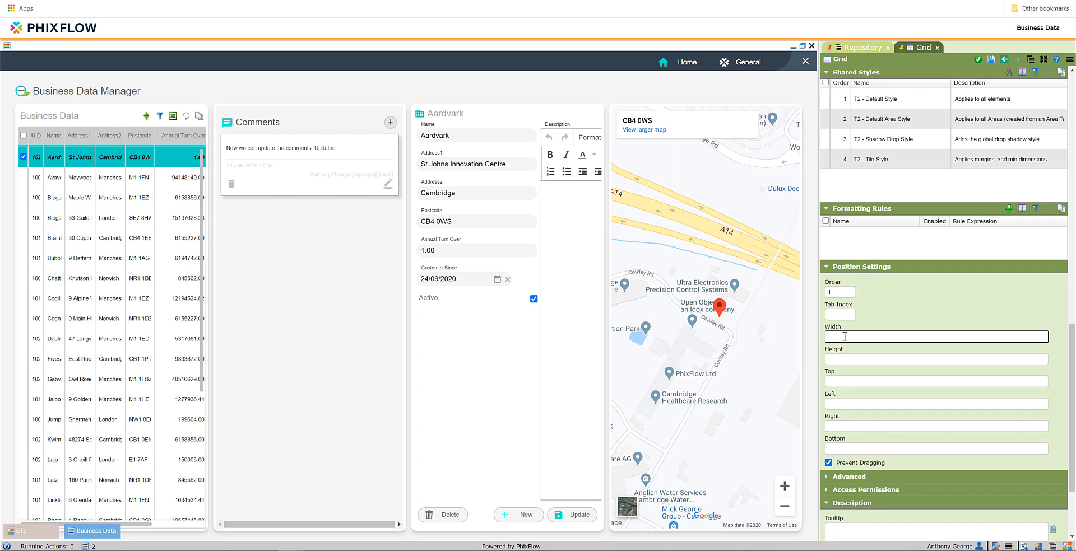
text(6)
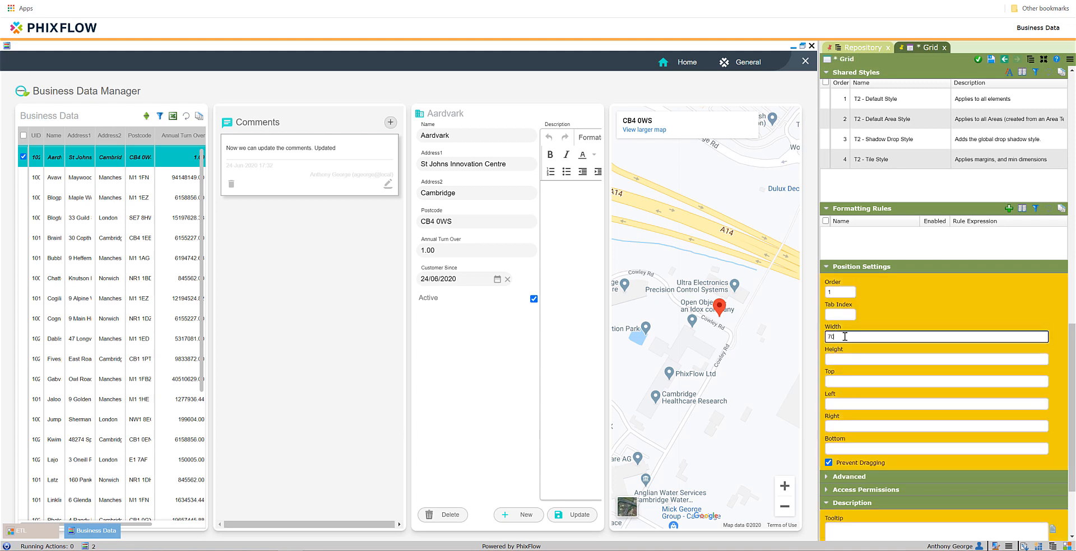
click(990, 60)
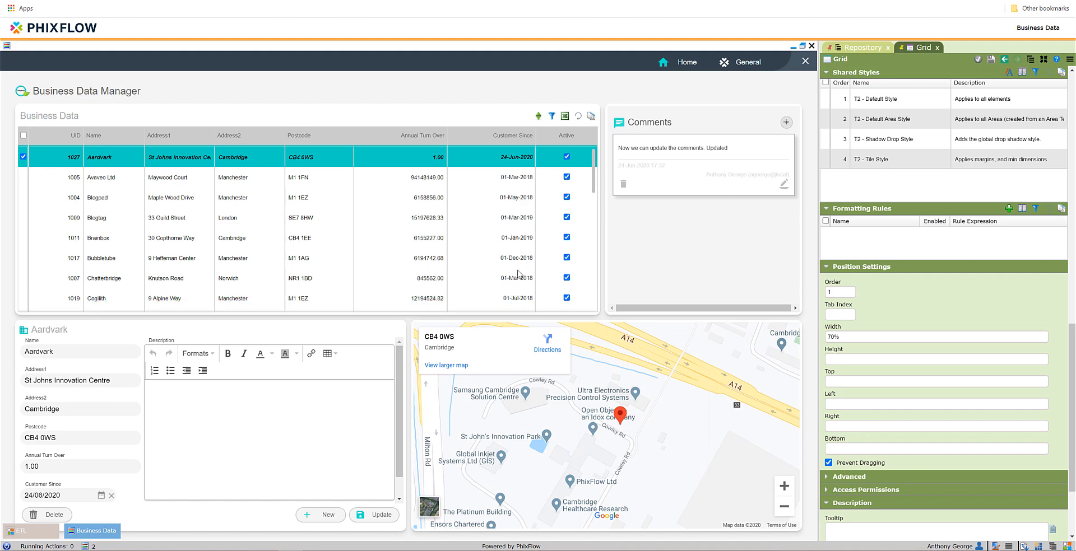
Set the grow factor of the Tile area in the Tile Container to 8 and apply the change.
click(864, 49)
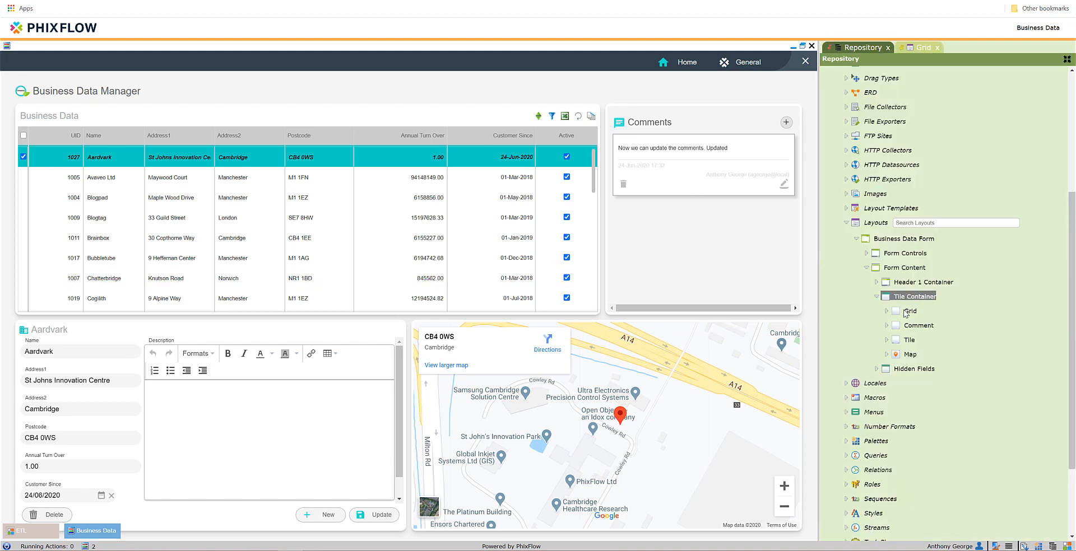
double_click(899, 340)
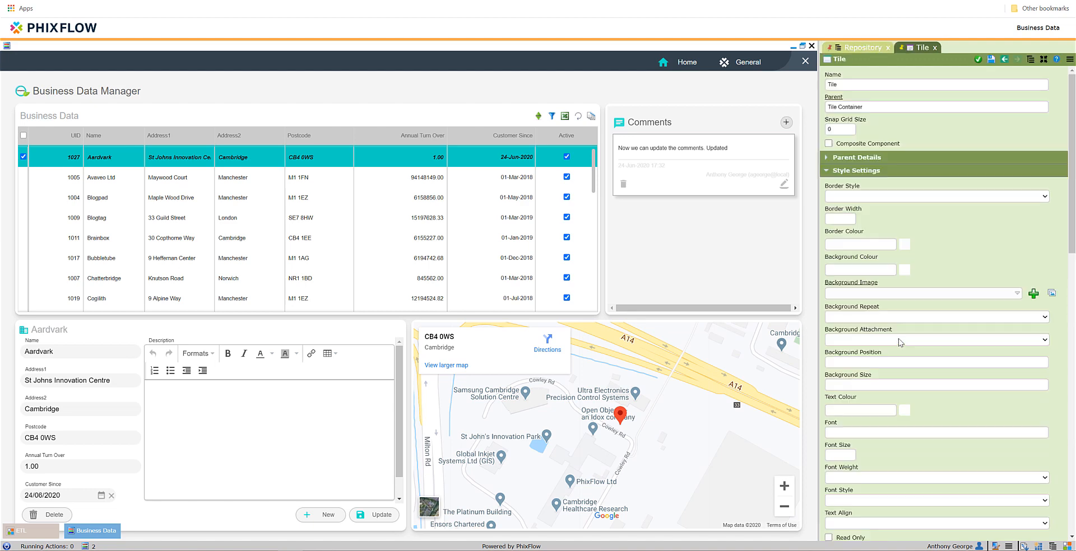
scroll(876, 352, down, 5)
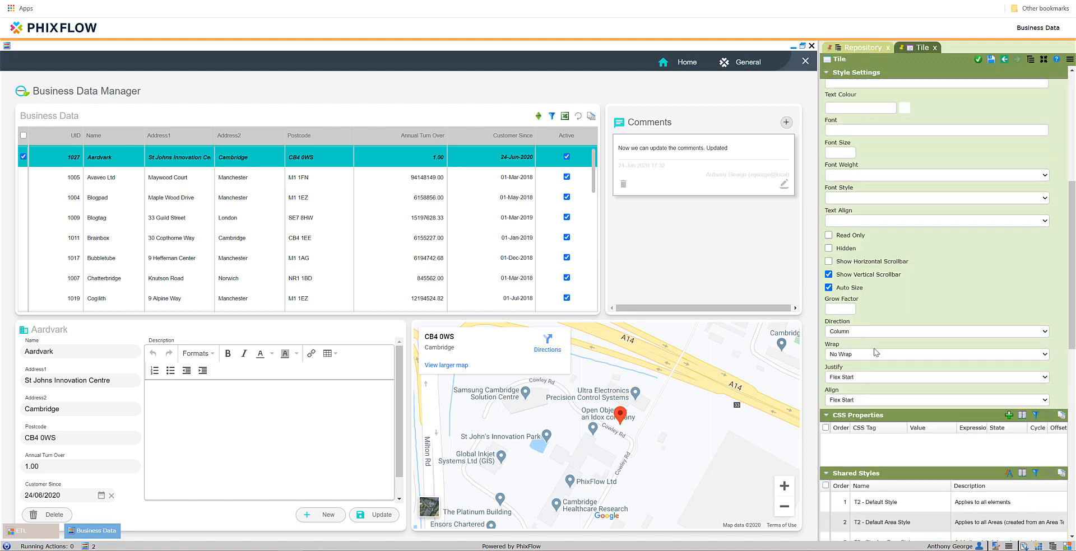
click(848, 309)
text(8)
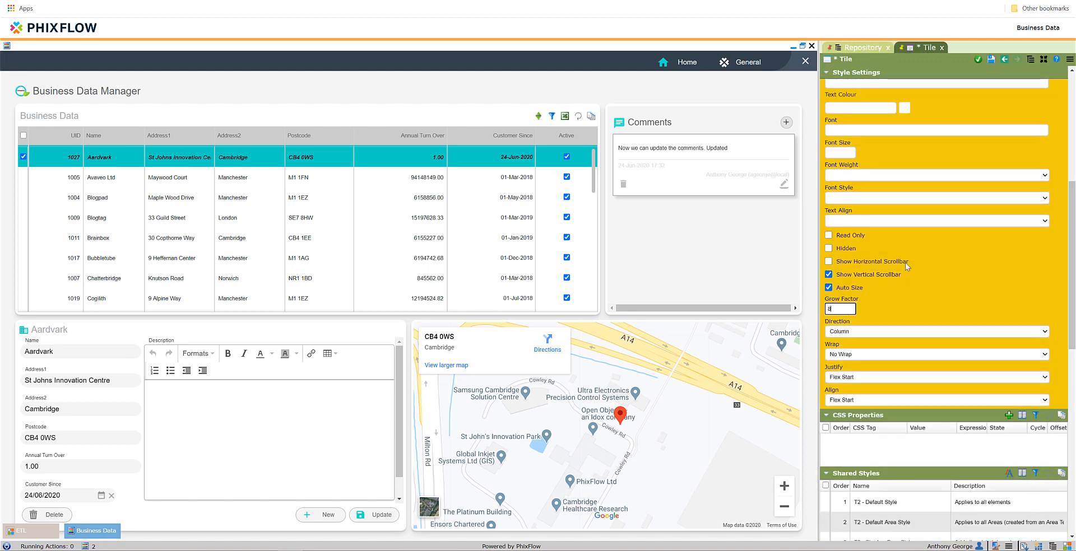
click(978, 60)
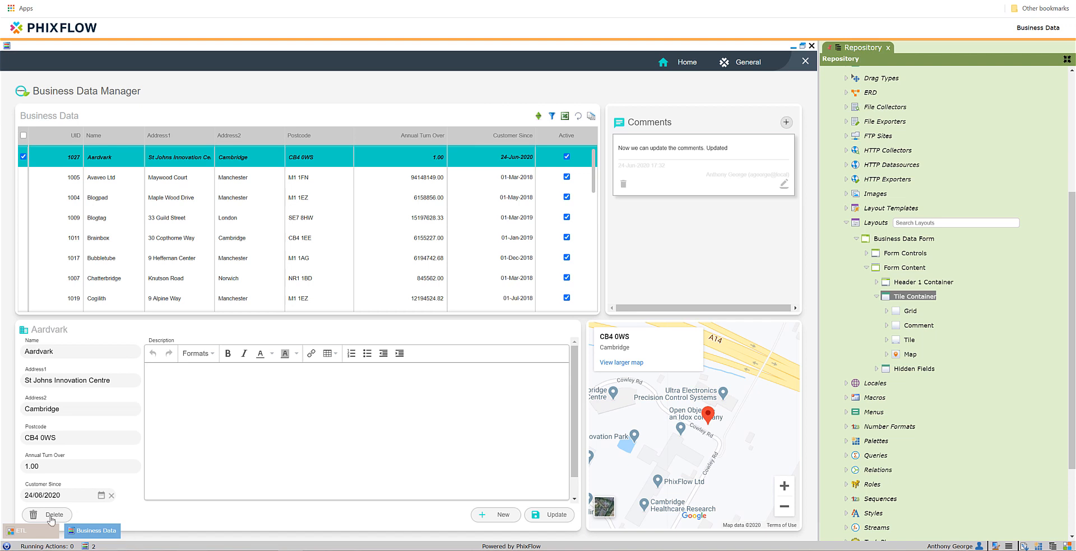
Hide the list of open windows that overlaps the Business Data dashboard.
scroll(87, 435, down, 1)
scroll(127, 468, up, 1)
click(86, 546)
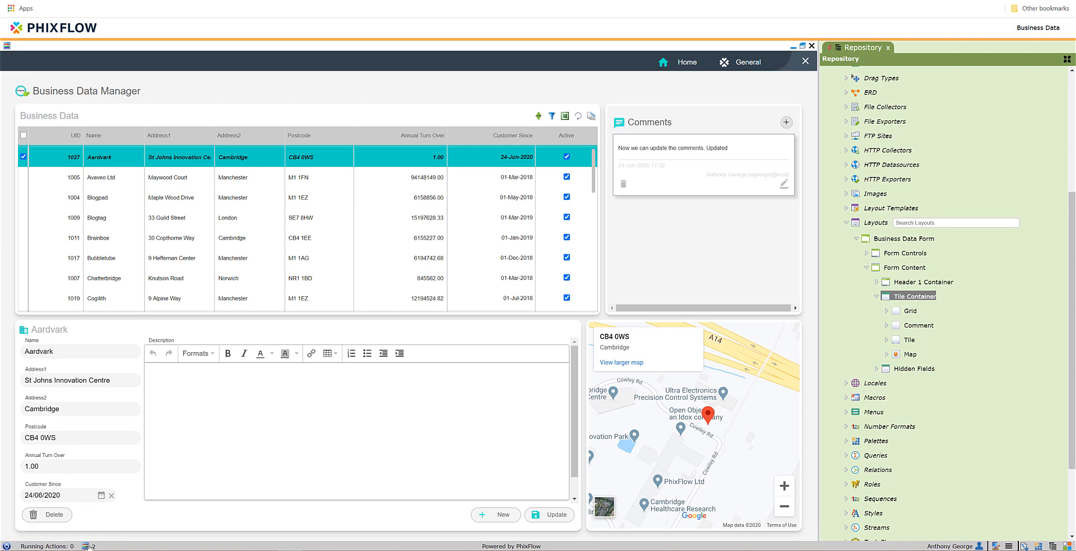